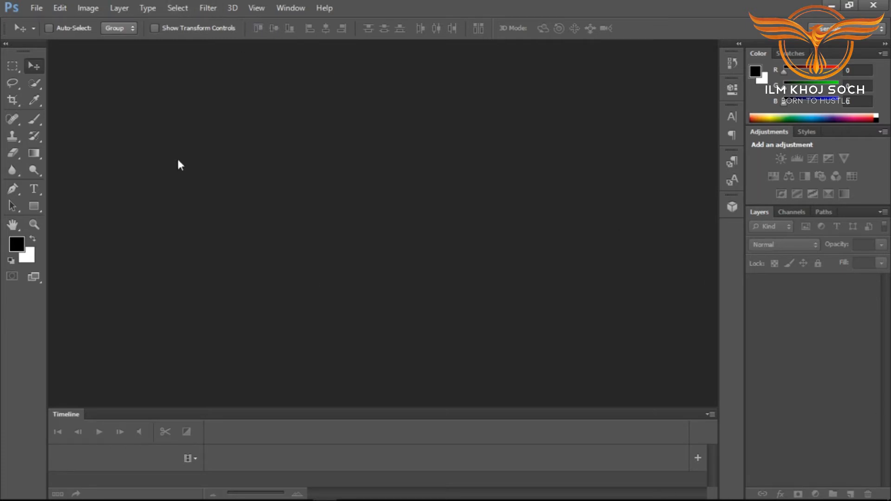
{"action": "left_click", "coordinate": [117, 8]}
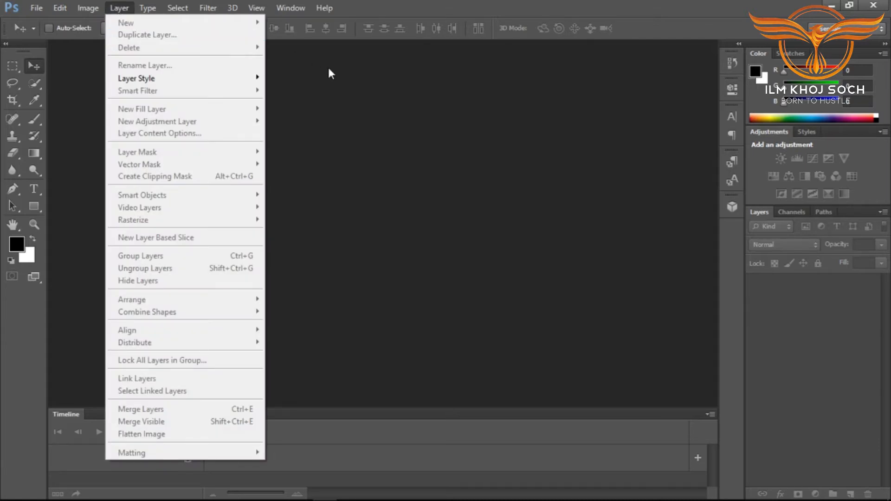
{"action": "left_click", "coordinate": [799, 317]}
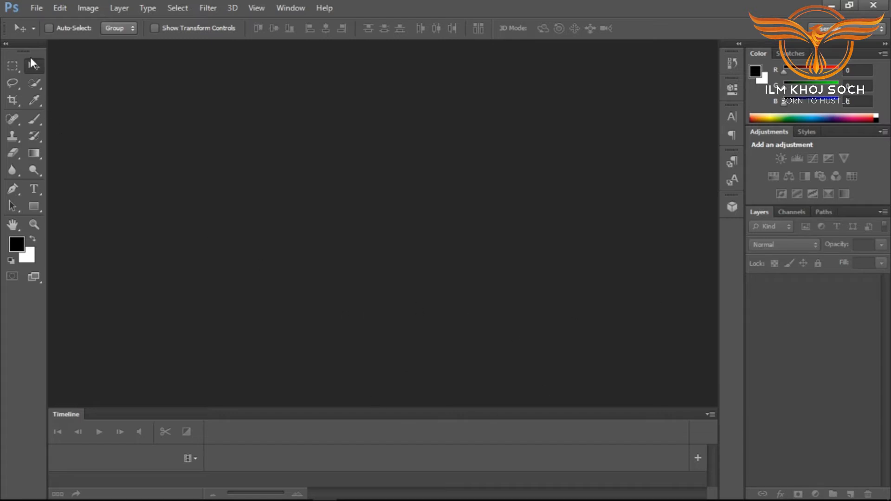
- Create a new 1280 × 720 pixel document at 72 pixels/inch in 8-bit RGB Color with a white background
{"action": "left_click", "coordinate": [34, 8]}
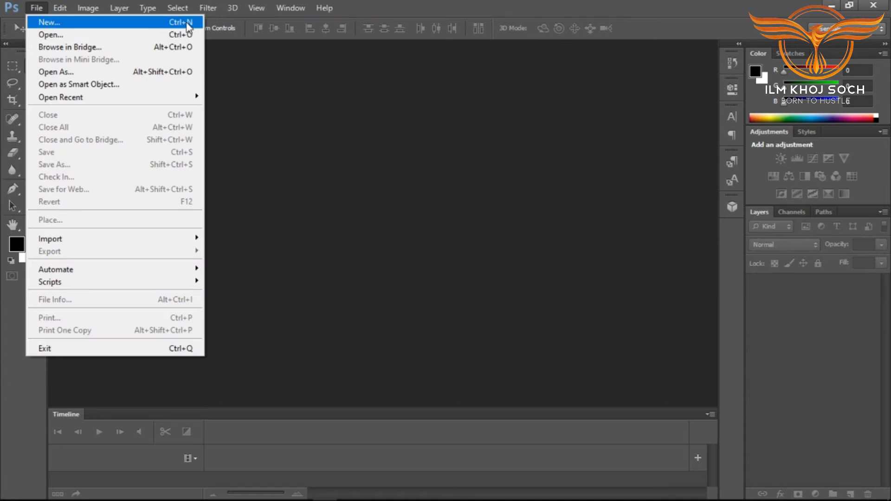
{"action": "left_click", "coordinate": [115, 24]}
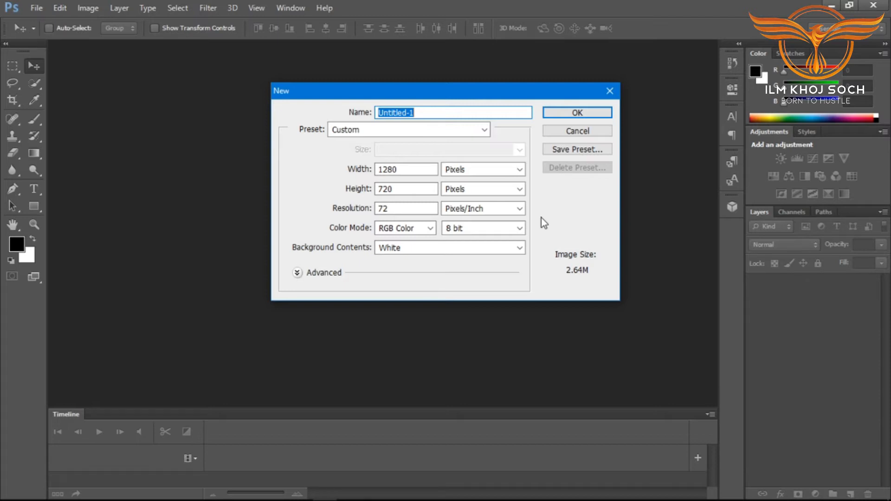
{"action": "left_click", "coordinate": [584, 118]}
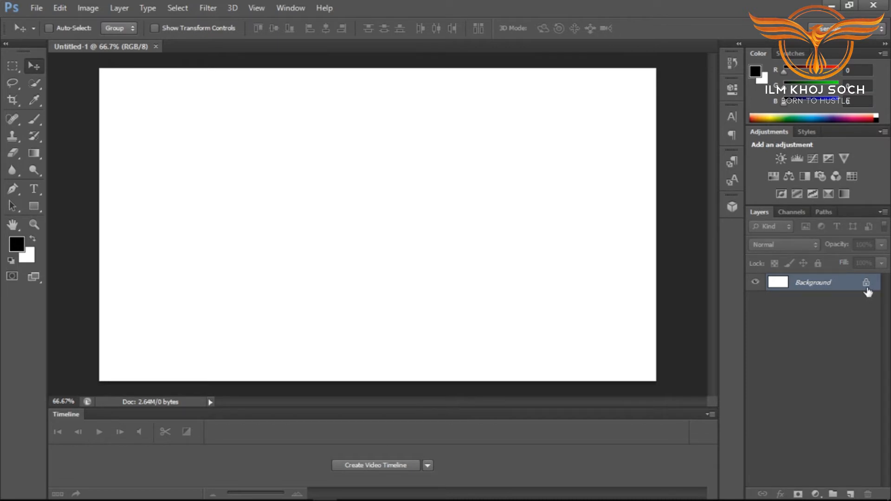
- Try to move the locked Background layer with the Move tool and dismiss the alert
{"action": "mouse_move", "coordinate": [869, 291]}
{"action": "left_click", "coordinate": [436, 205]}
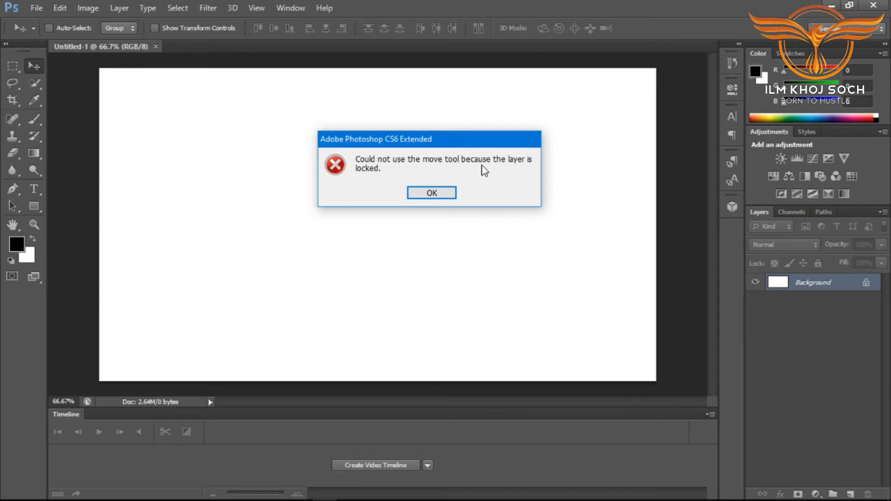
{"action": "left_click", "coordinate": [447, 193]}
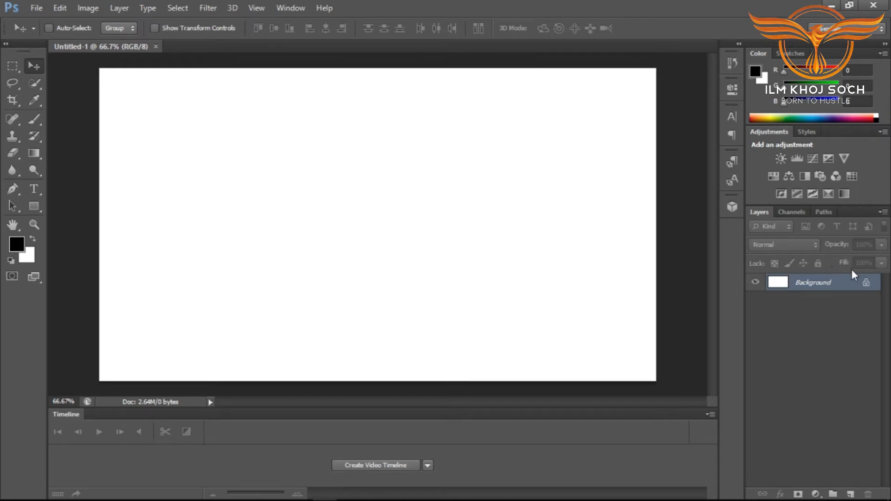
- Convert the locked Background into a regular layer, keeping Normal mode and 100% opacity
{"action": "right_click", "coordinate": [860, 280]}
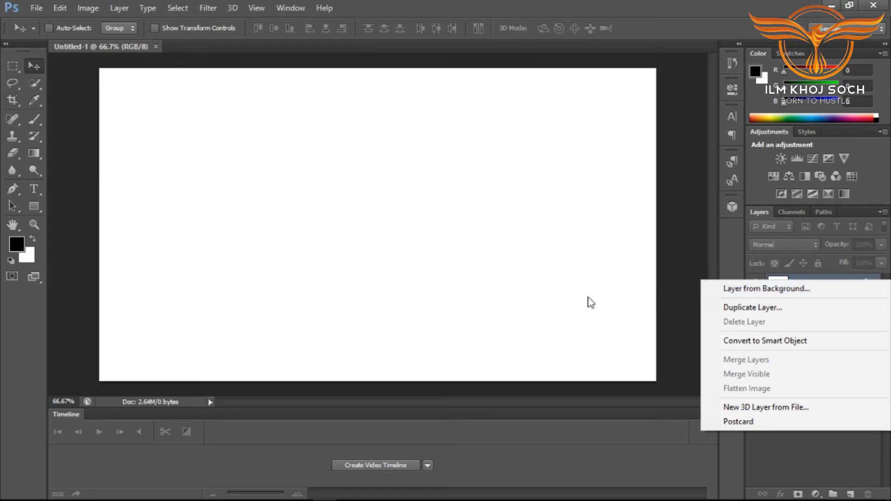
{"action": "left_click", "coordinate": [553, 305]}
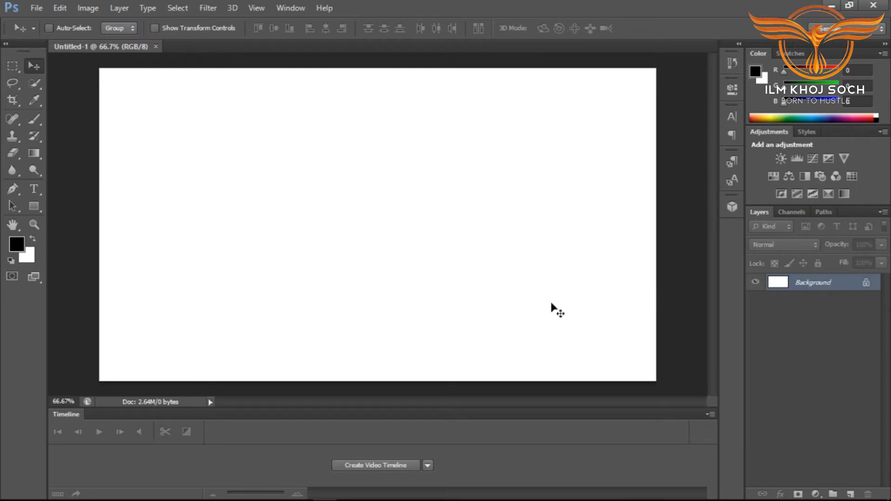
{"action": "right_click", "coordinate": [812, 288]}
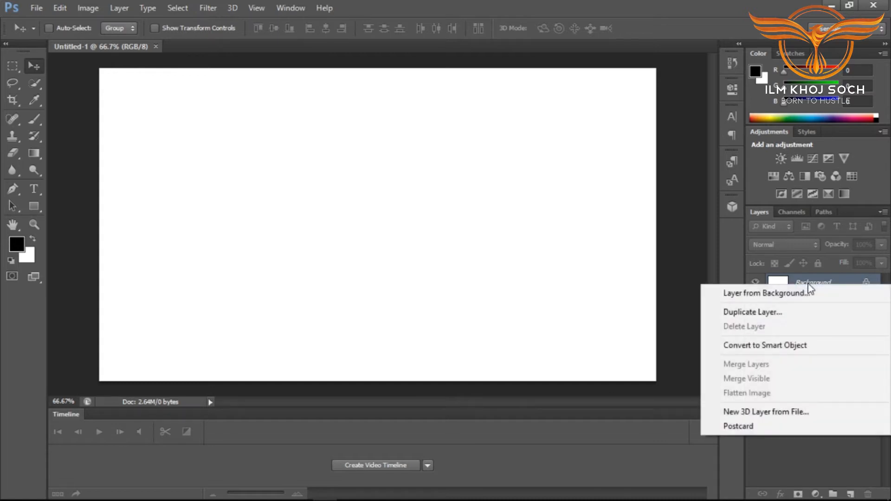
{"action": "left_click", "coordinate": [733, 290]}
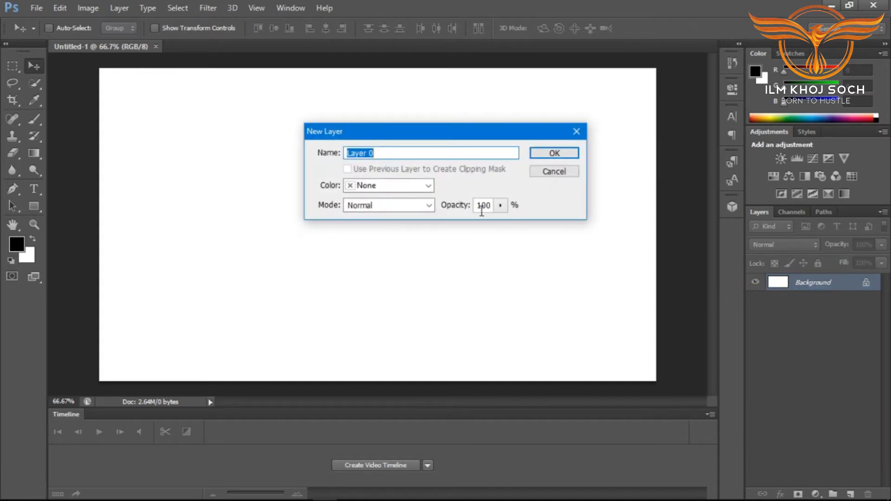
{"action": "left_click", "coordinate": [556, 156]}
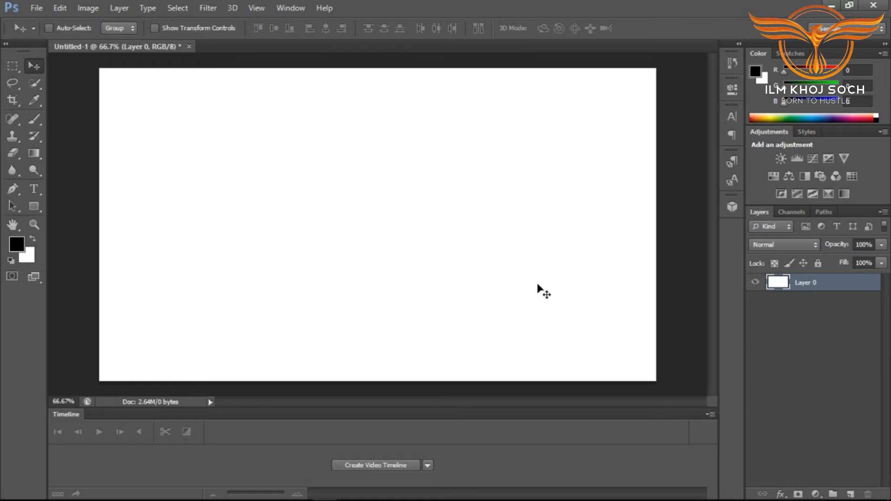
- Move the unlocked white layer to the right and slightly up on the canvas, and undo the move
{"action": "left_click", "coordinate": [33, 100]}
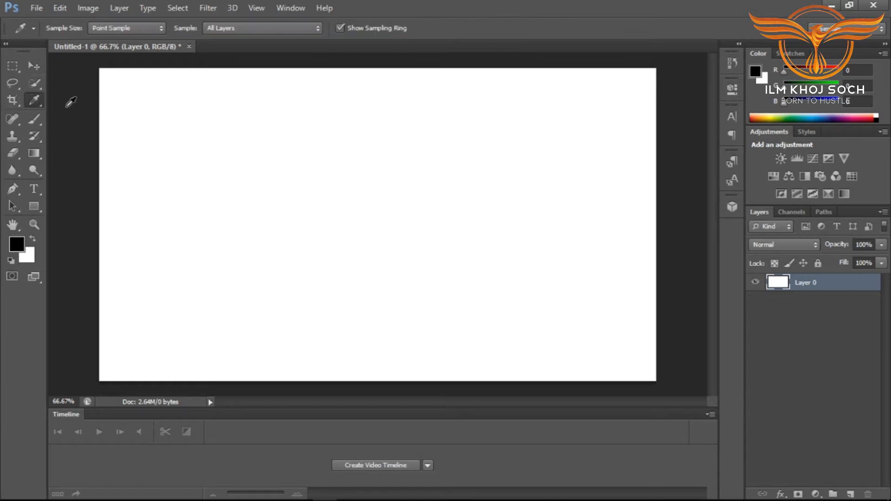
{"action": "left_click", "coordinate": [36, 88]}
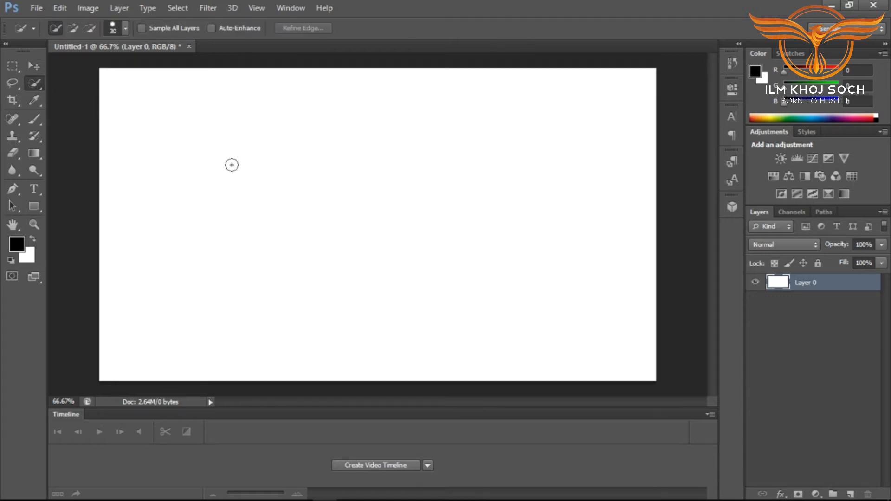
{"action": "left_click", "coordinate": [37, 69]}
{"action": "left_click_drag", "start_coordinate": [308, 215], "coordinate": [412, 210]}
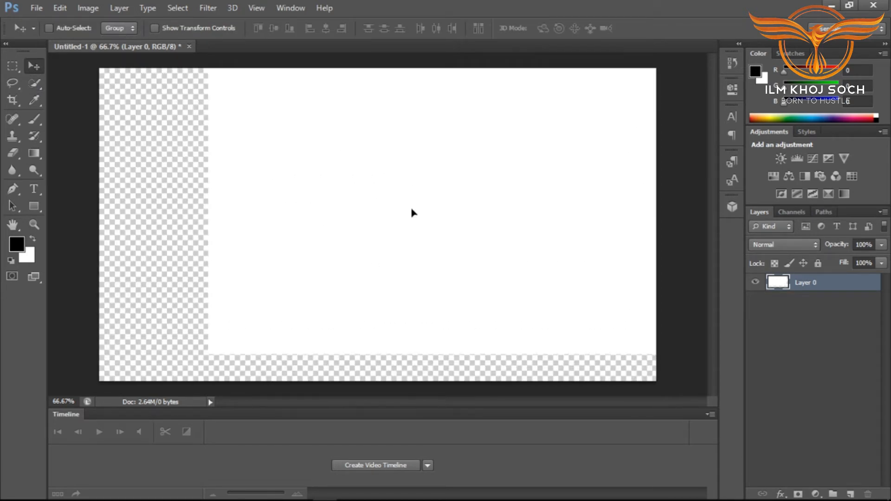
{"action": "key", "text": "ctrl+z"}
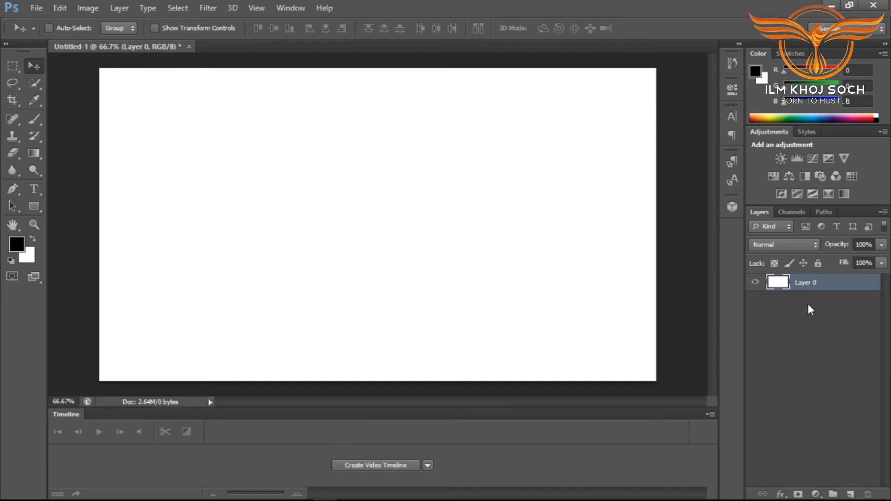
- Create a new layer named 123 above the white layer
{"action": "left_click", "coordinate": [117, 5]}
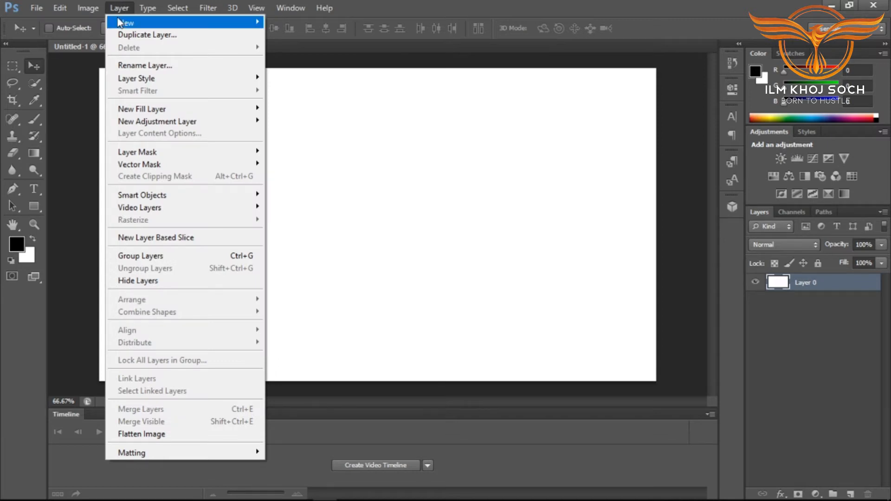
{"action": "mouse_move", "coordinate": [118, 21]}
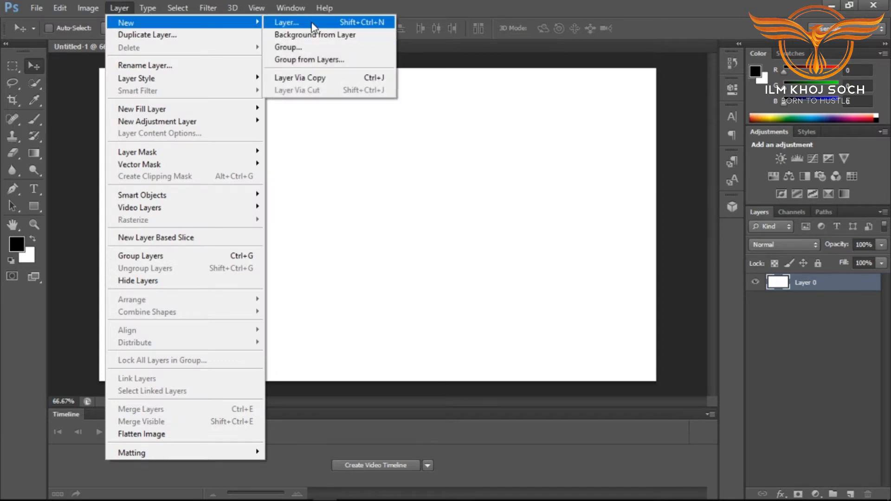
{"action": "left_click", "coordinate": [310, 23]}
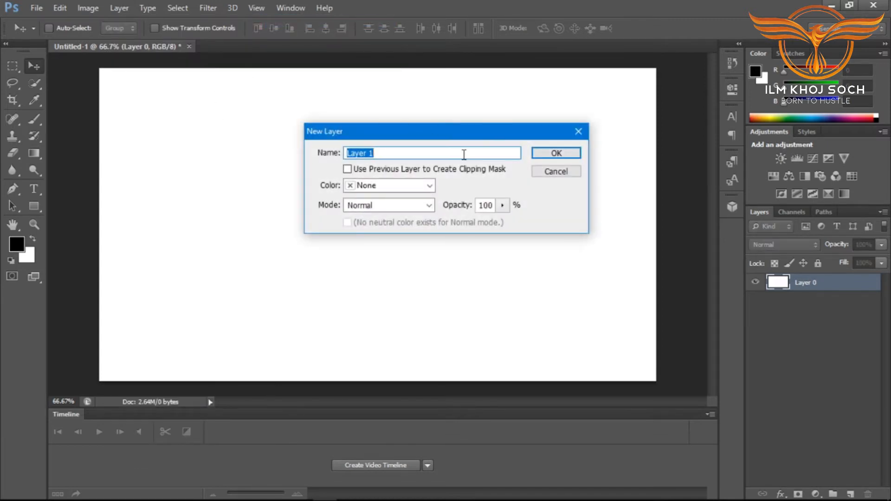
{"action": "type", "text": "123"}
{"action": "left_click", "coordinate": [556, 153]}
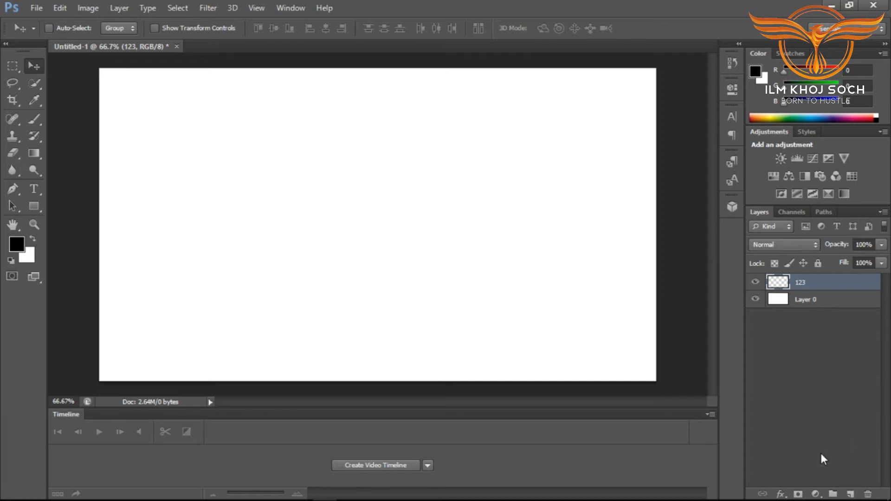
- Add another new layer above layer 123 and rename it 456
{"action": "mouse_move", "coordinate": [845, 500]}
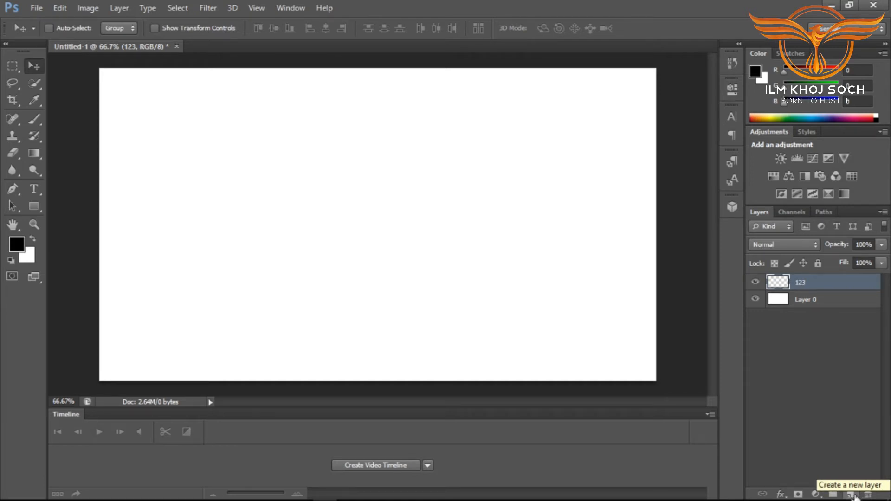
{"action": "left_click", "coordinate": [851, 495]}
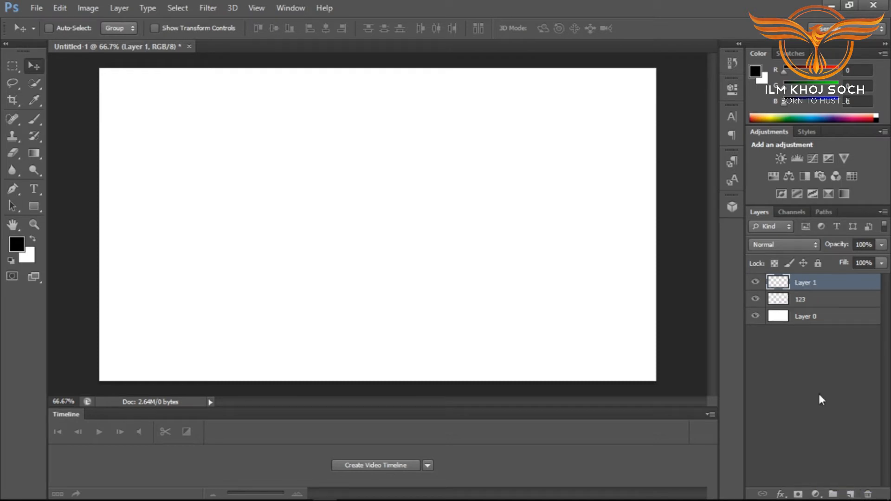
{"action": "double_click", "coordinate": [814, 283]}
{"action": "type", "text": "455"}
{"action": "key", "text": "BackSpace"}
{"action": "type", "text": "6"}
{"action": "key", "text": "Return"}
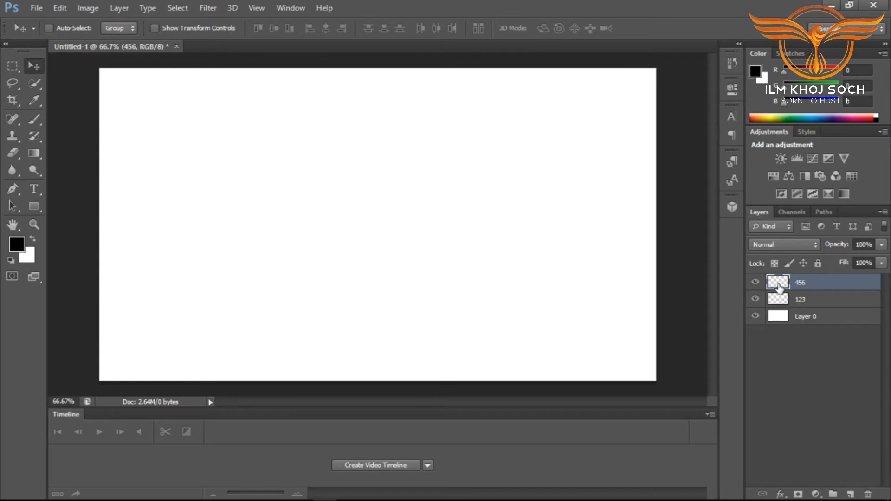
- Hide the white Layer 0 to check the transparent canvas, and show it again
{"action": "left_click", "coordinate": [756, 318]}
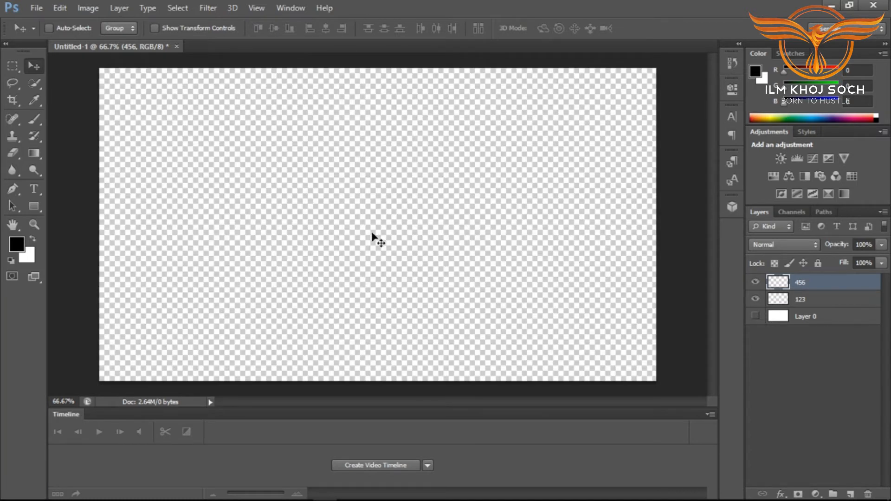
{"action": "left_click", "coordinate": [756, 316]}
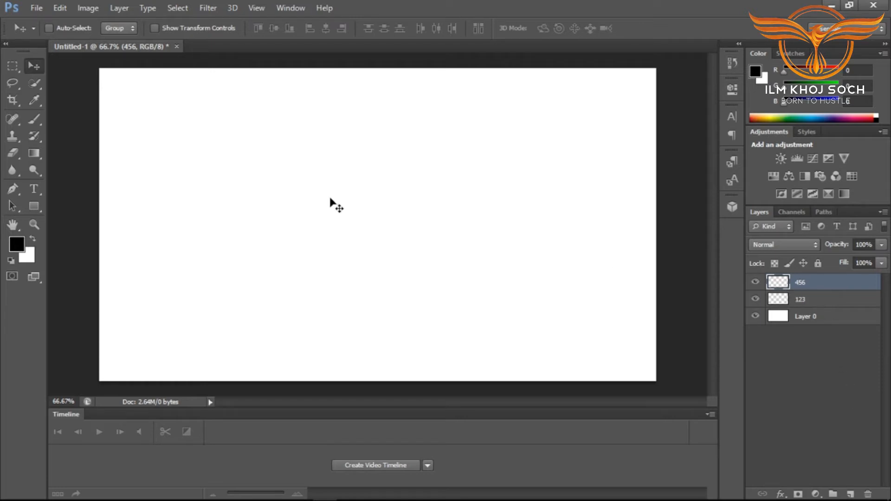
- Delete layer 456 and undo the deletion, then repeat the delete and undo once more
{"action": "left_click", "coordinate": [121, 7]}
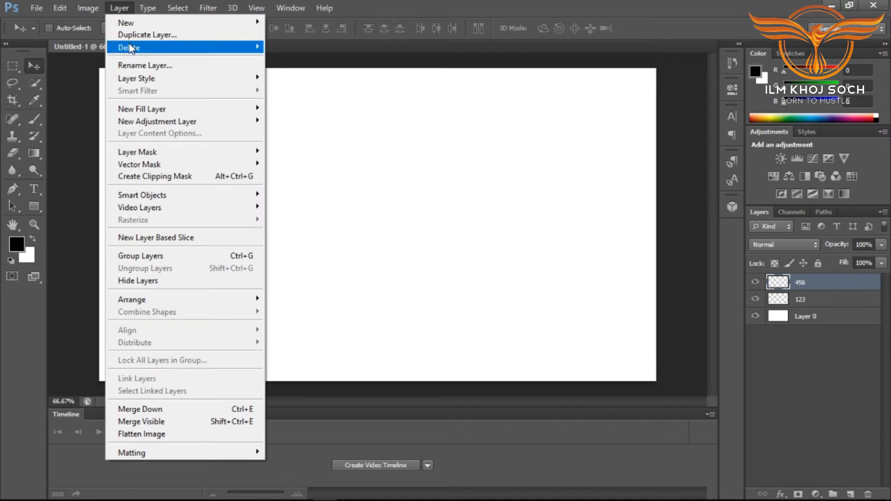
{"action": "mouse_move", "coordinate": [133, 48]}
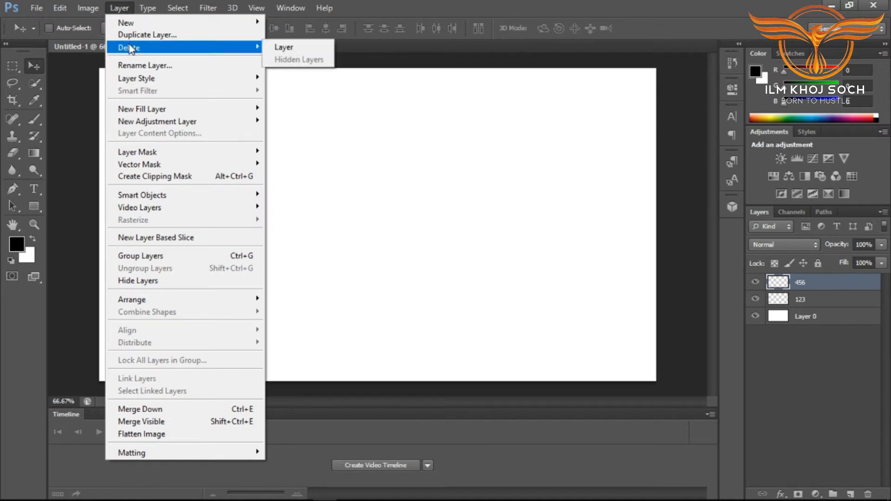
{"action": "left_click", "coordinate": [278, 49]}
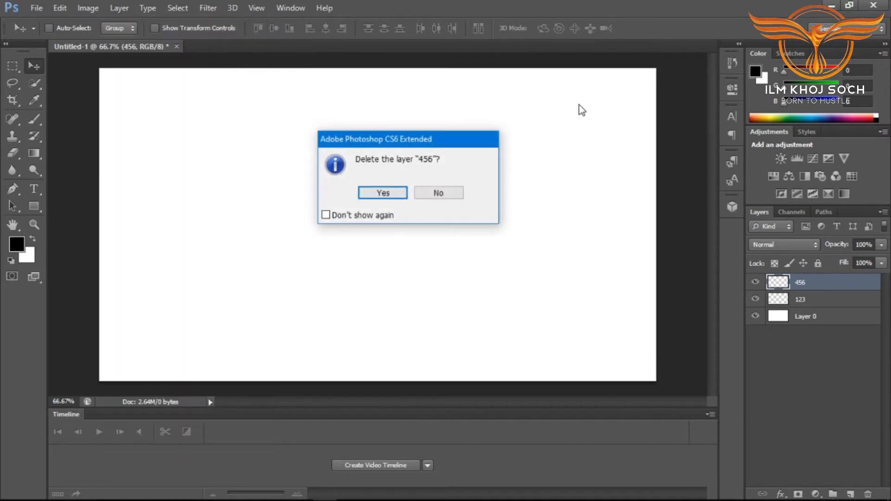
{"action": "left_click", "coordinate": [382, 195]}
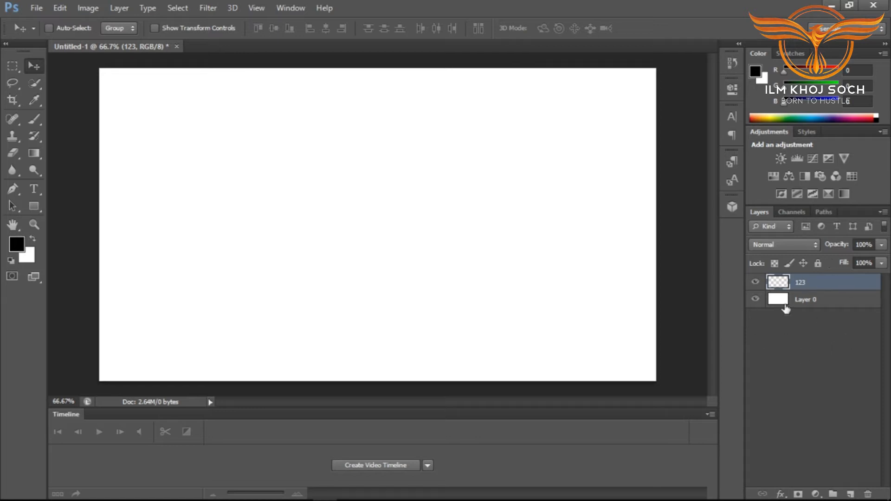
{"action": "key", "text": "ctrl+z"}
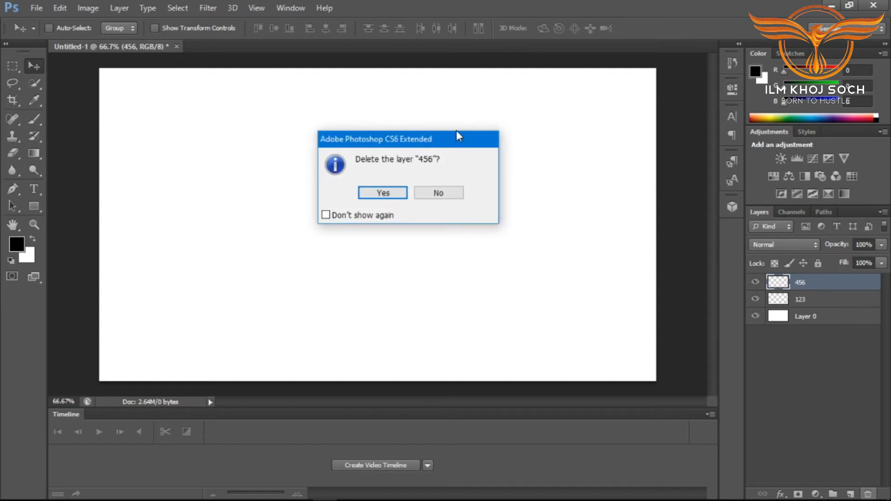
{"action": "left_click", "coordinate": [367, 191]}
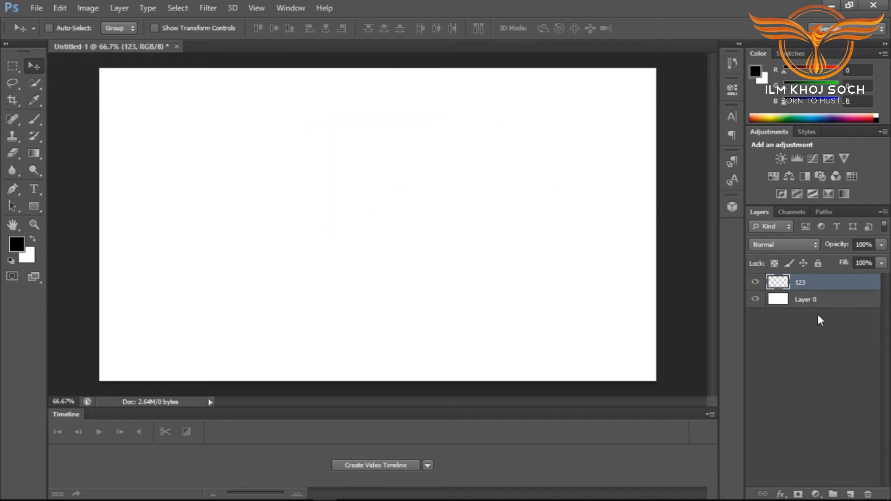
{"action": "key", "text": "ctrl+z"}
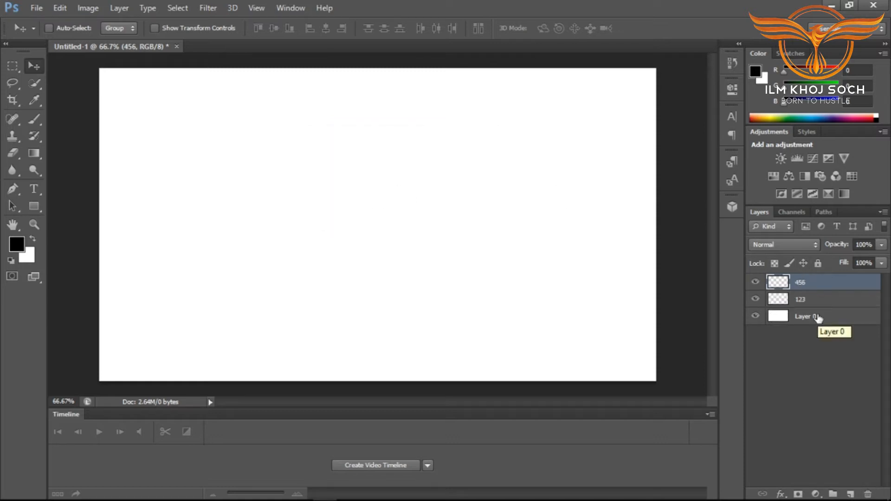
- Delete layer 456 and confirm the deletion
{"action": "right_click", "coordinate": [805, 289]}
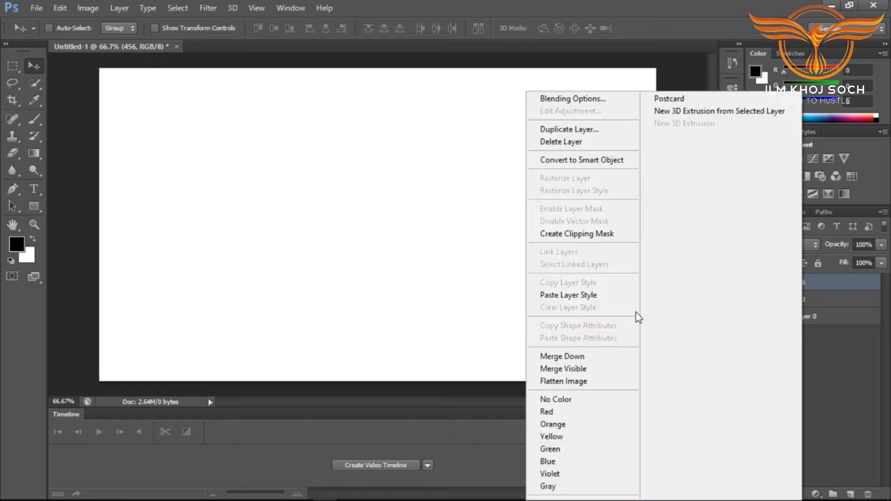
{"action": "left_click", "coordinate": [592, 147]}
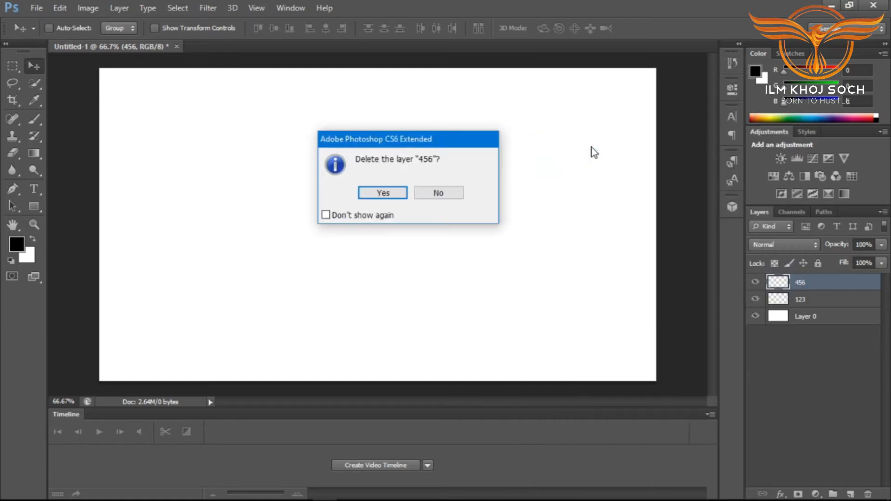
{"action": "left_click", "coordinate": [384, 194]}
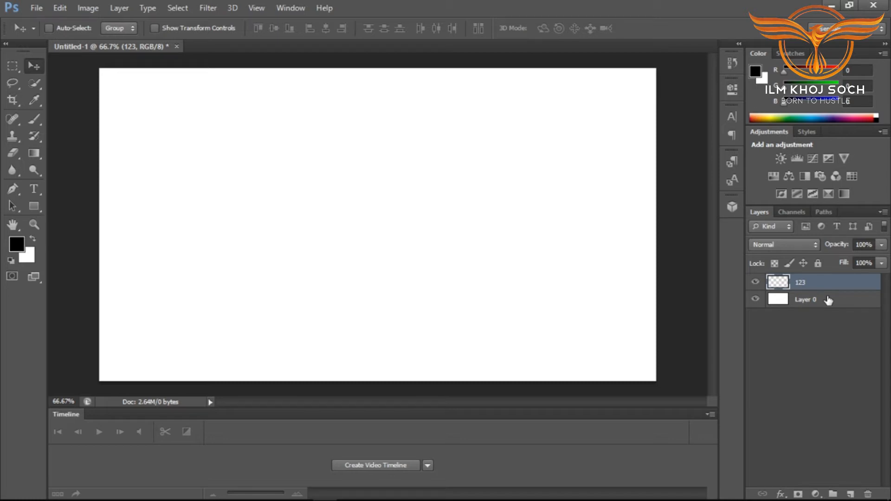
- Undo the deletion of layer 456, and delete layers 456 and 123 one after the other, leaving only Layer 0
{"action": "key", "text": "ctrl+z"}
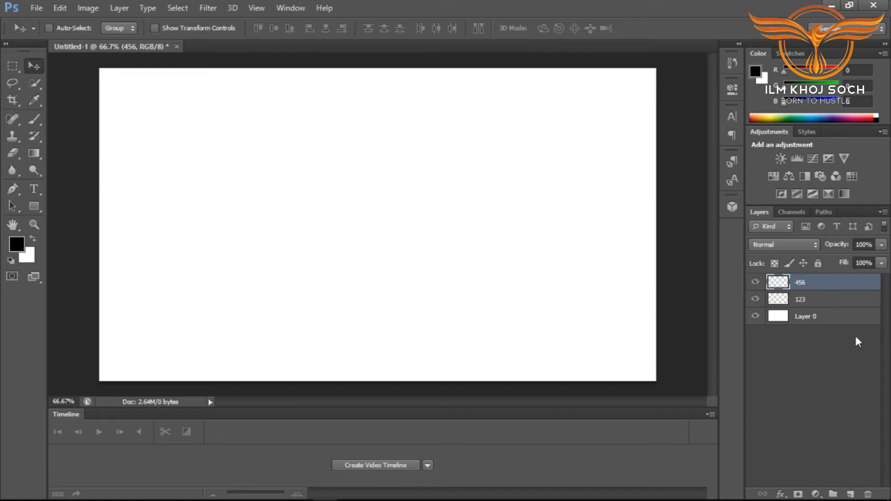
{"action": "left_click", "coordinate": [868, 494]}
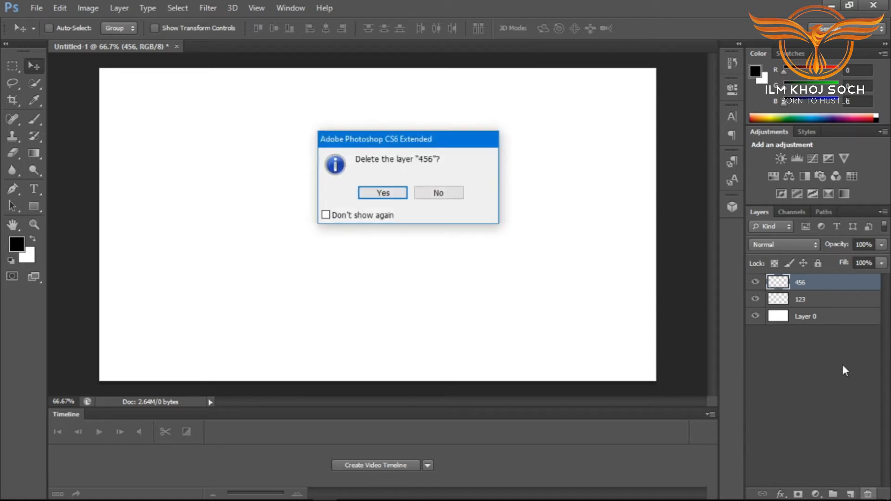
{"action": "left_click", "coordinate": [384, 194]}
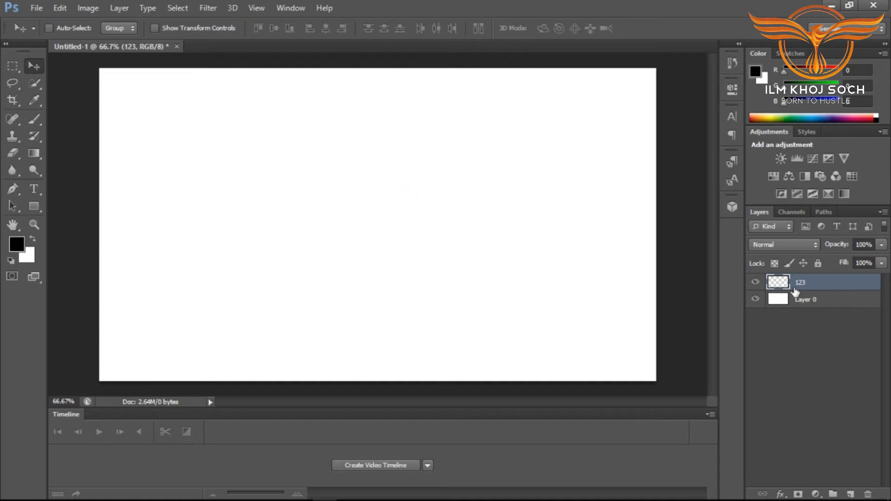
{"action": "left_click", "coordinate": [866, 495]}
{"action": "left_click", "coordinate": [398, 197]}
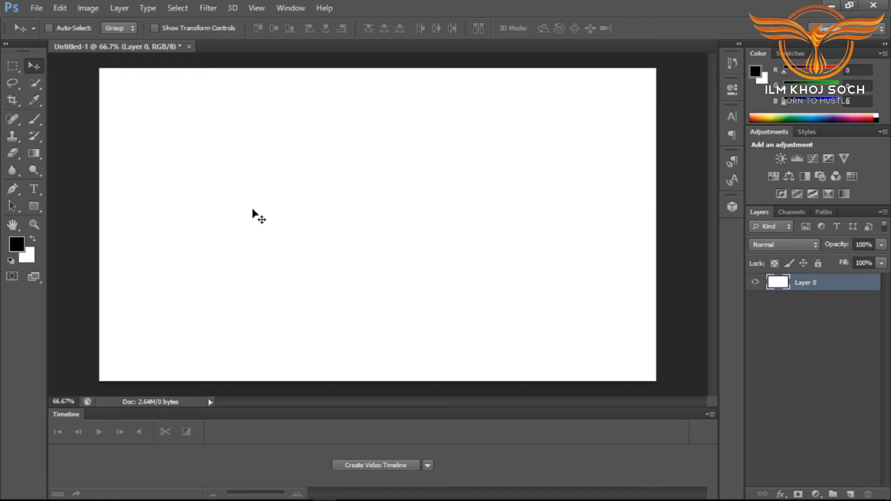
- Open the red apples photo from the Downloads folder as a separate document and check its Background layer's options
{"action": "key", "text": "ctrl+o"}
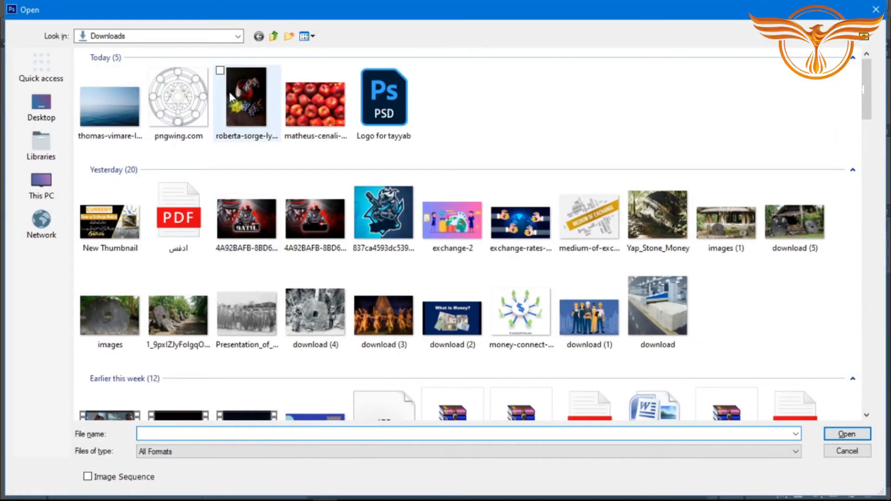
{"action": "double_click", "coordinate": [299, 97]}
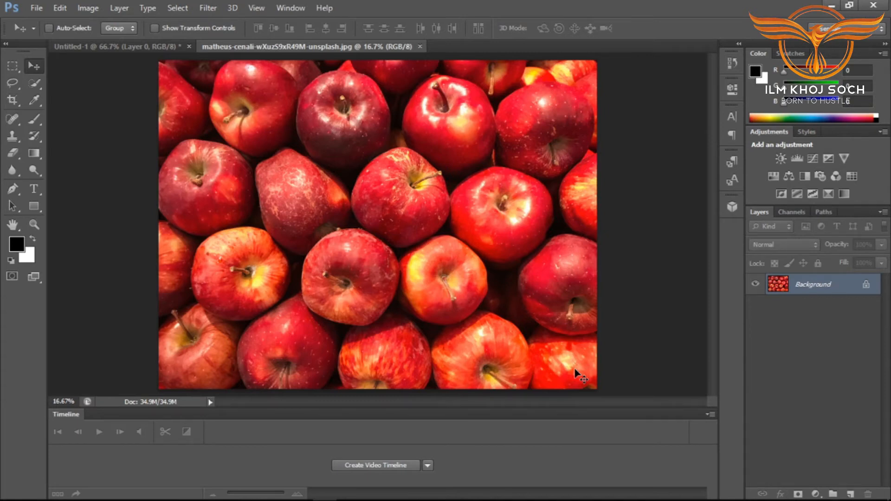
{"action": "right_click", "coordinate": [820, 295]}
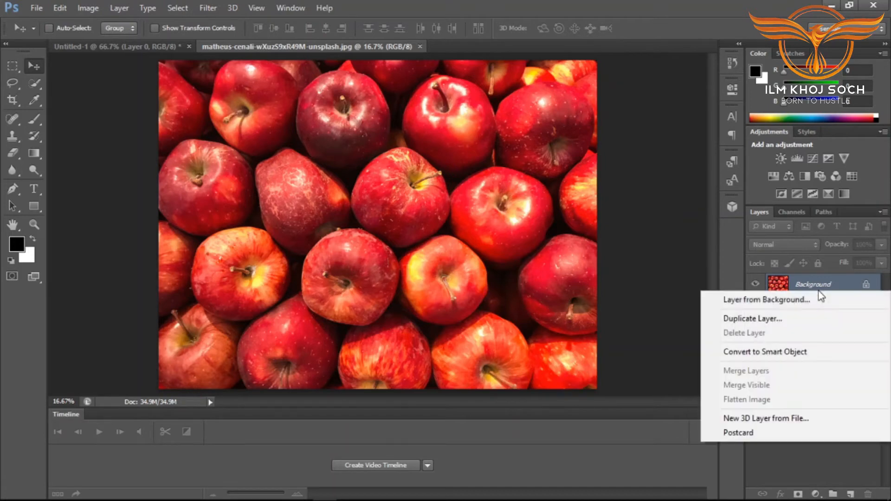
{"action": "left_click", "coordinate": [687, 259]}
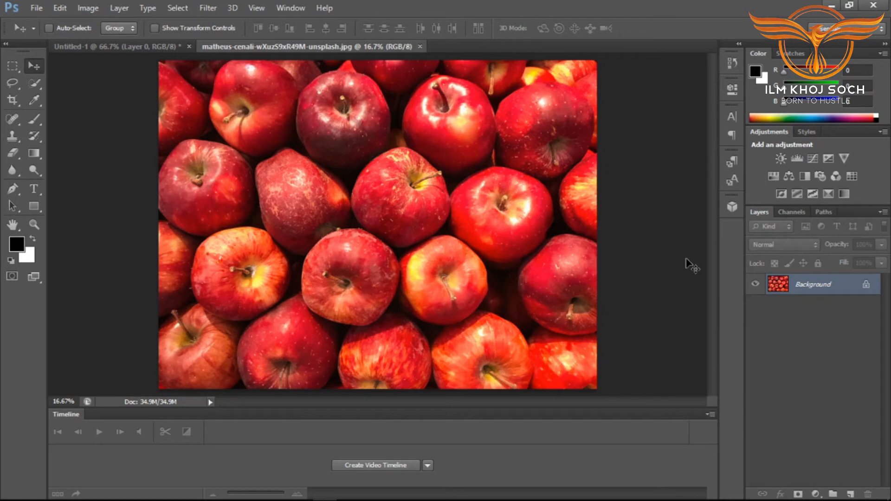
- Switch back and forth between the blank Untitled-1 document and the apples photo to compare them
{"action": "left_click", "coordinate": [87, 47]}
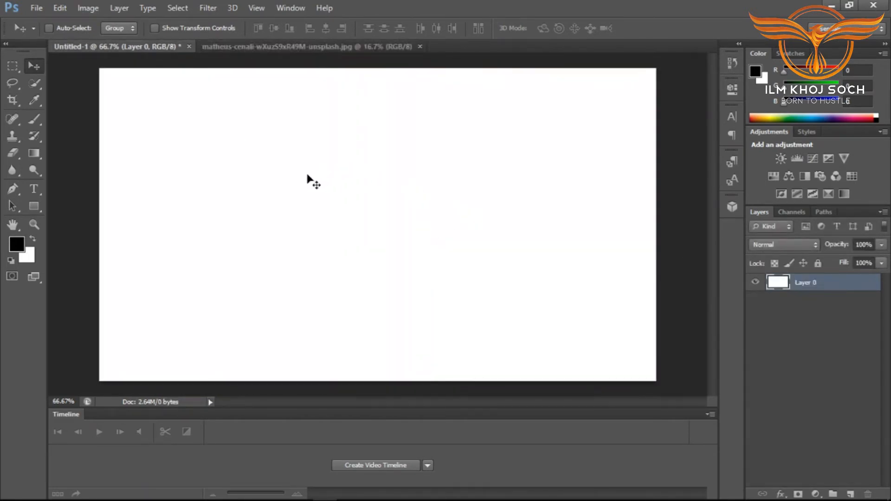
{"action": "left_click", "coordinate": [290, 48]}
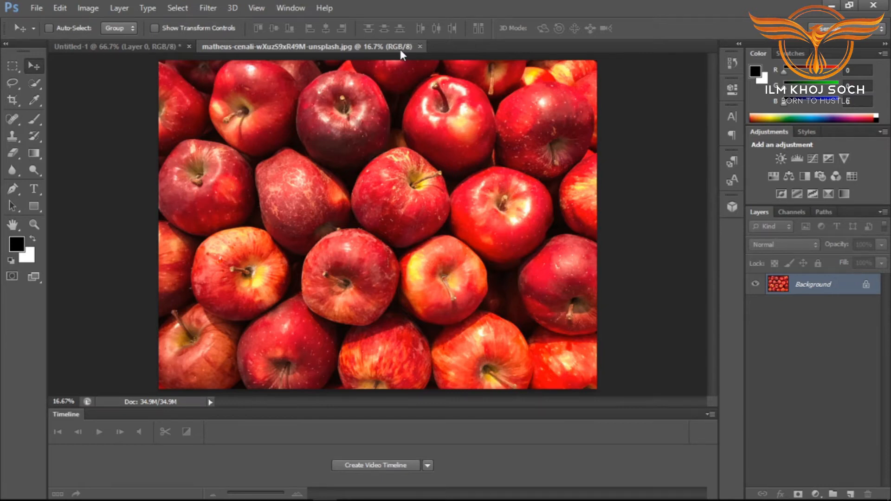
{"action": "left_click", "coordinate": [161, 46]}
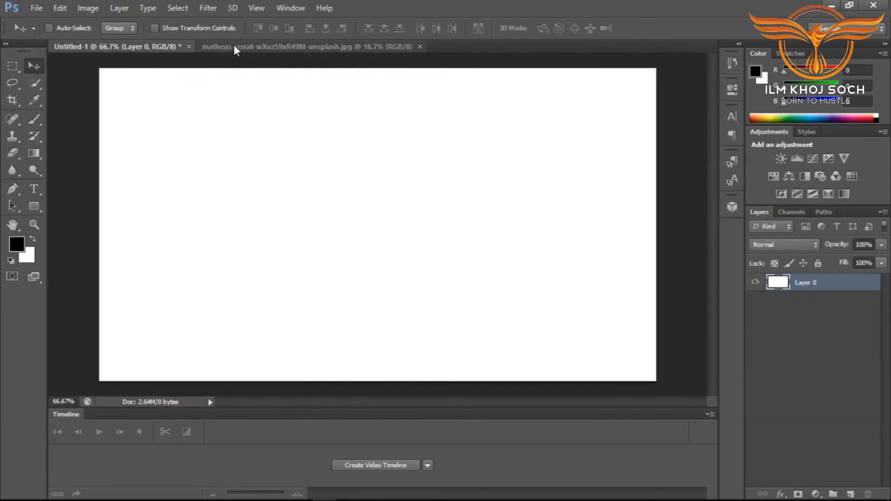
{"action": "left_click", "coordinate": [249, 45]}
{"action": "left_click", "coordinate": [157, 46]}
{"action": "left_click", "coordinate": [223, 46]}
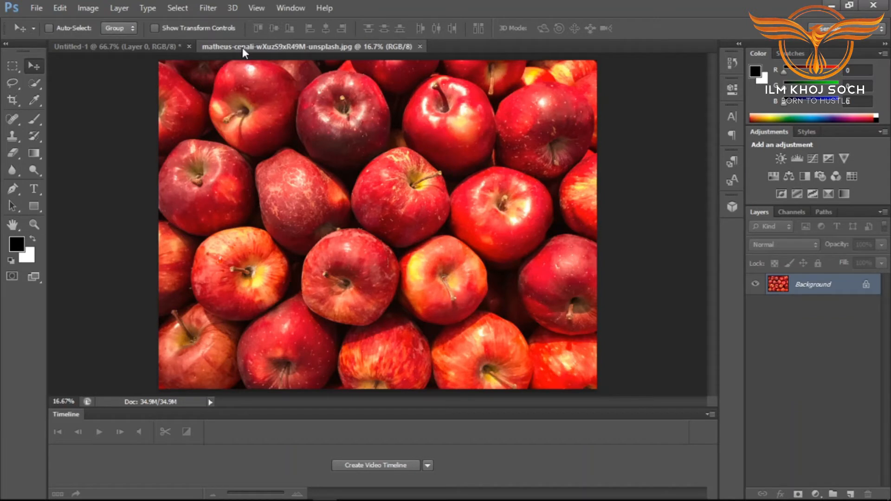
- Float the apples photo in its own window to copy its Background layer into Untitled-1, and close the photo
{"action": "left_click_drag", "start_coordinate": [242, 49], "coordinate": [140, 152]}
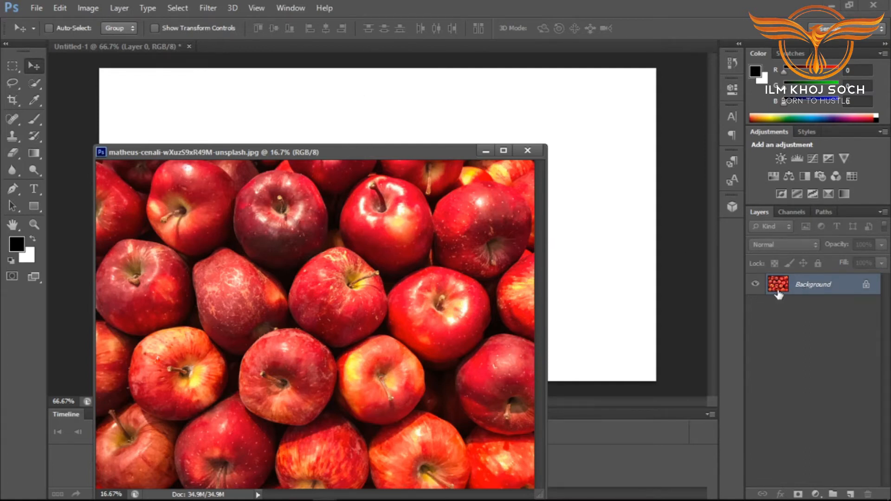
{"action": "left_click_drag", "start_coordinate": [796, 290], "coordinate": [493, 111]}
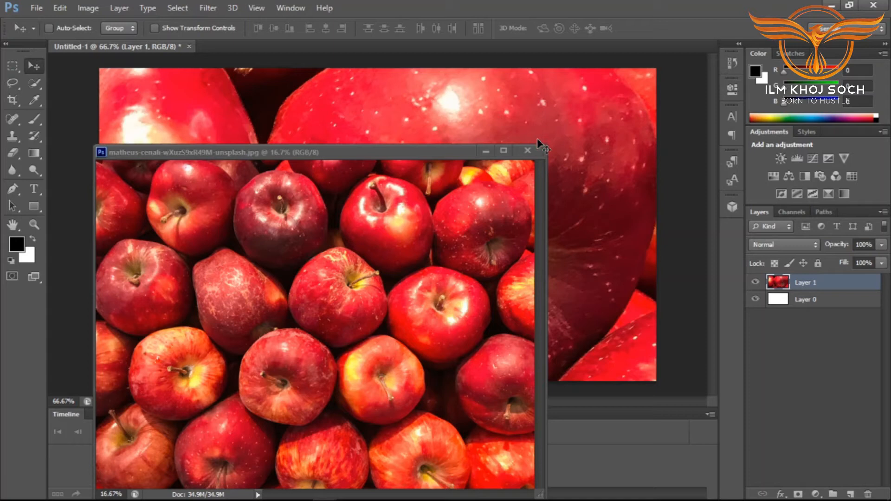
{"action": "left_click", "coordinate": [517, 151]}
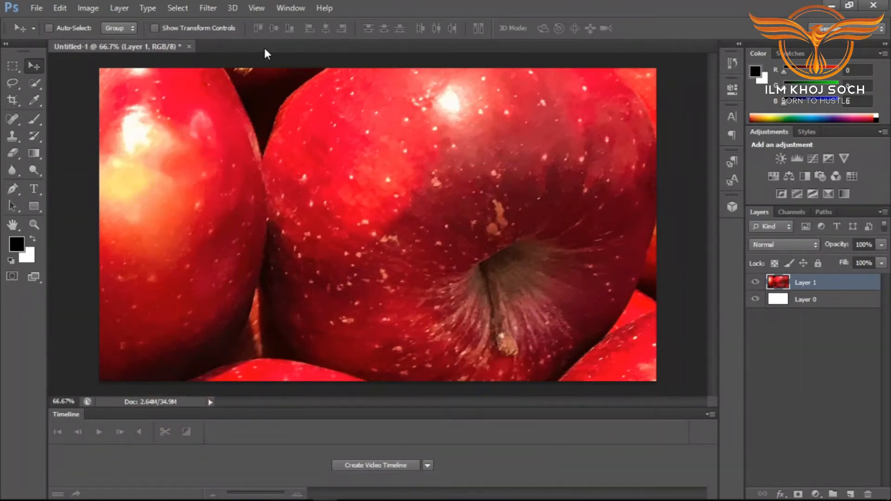
- Make the apples Layer 1 active and zoom out to 8.33% so its full extent fits in view
{"action": "left_click", "coordinate": [784, 304]}
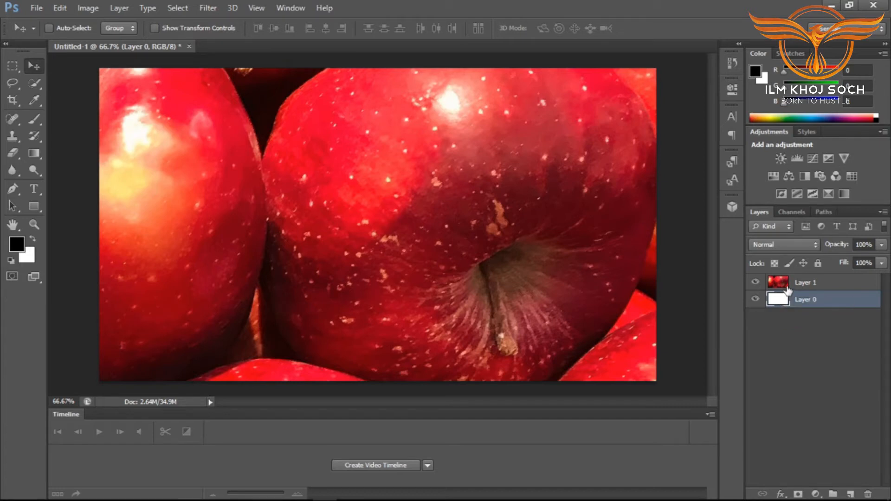
{"action": "left_click", "coordinate": [787, 289]}
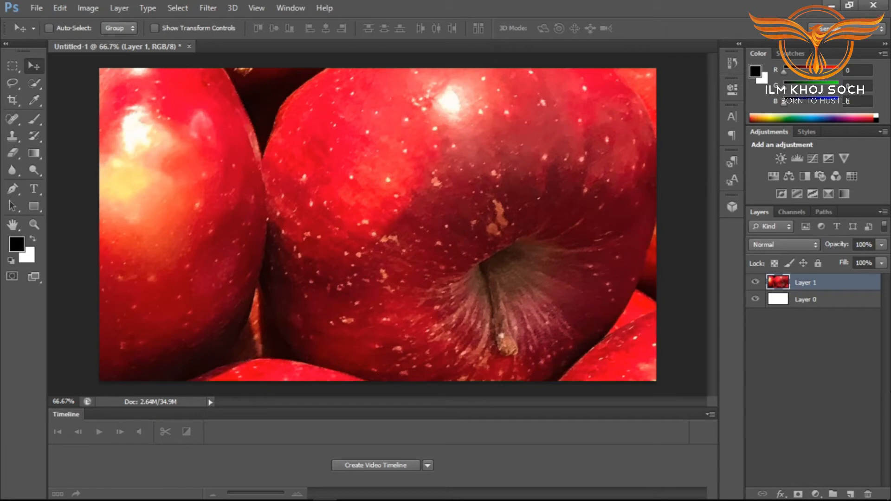
{"action": "key", "text": "ctrl+t"}
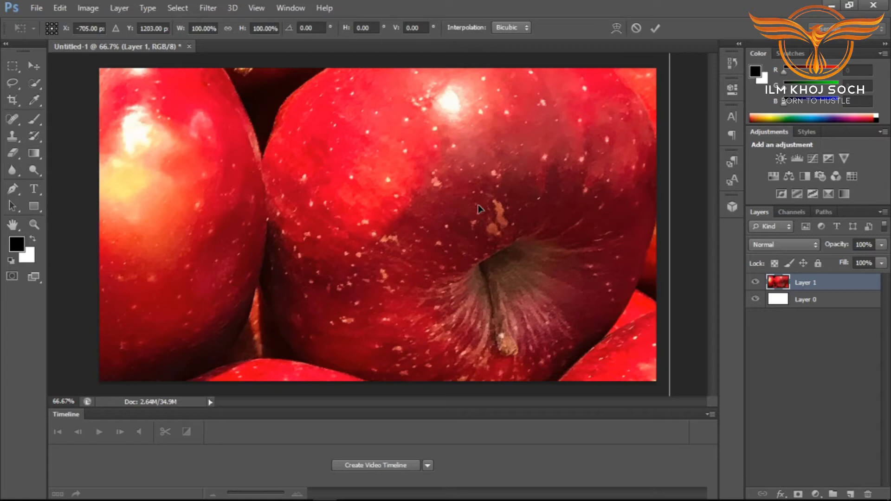
{"action": "left_click", "coordinate": [639, 27]}
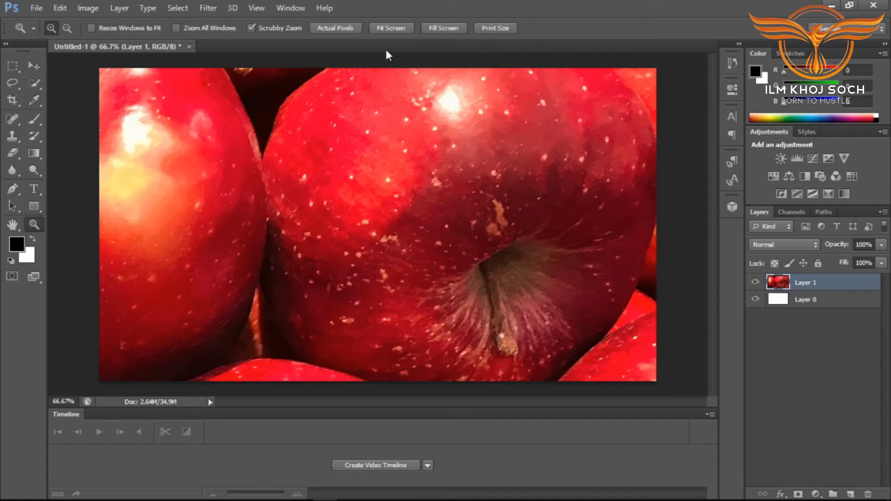
{"action": "scroll", "coordinate": [360, 200], "scroll_direction": "down", "scroll_amount": 4}
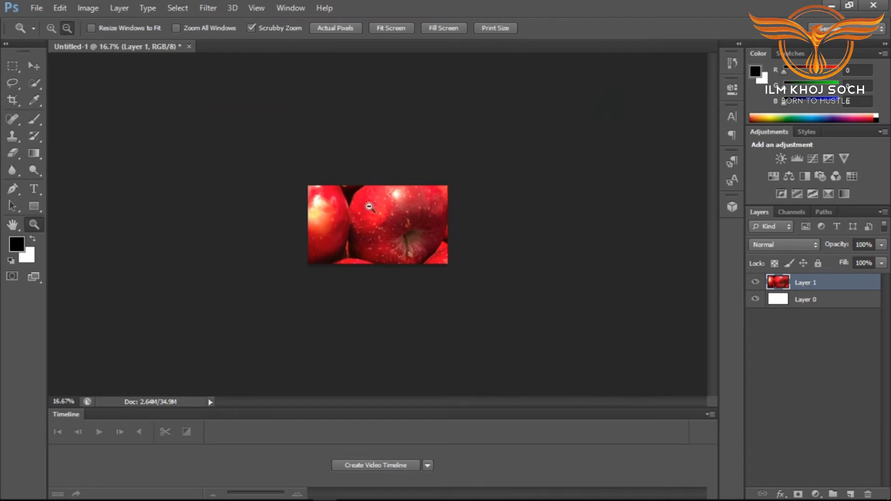
{"action": "scroll", "coordinate": [369, 215], "scroll_direction": "down", "scroll_amount": 1}
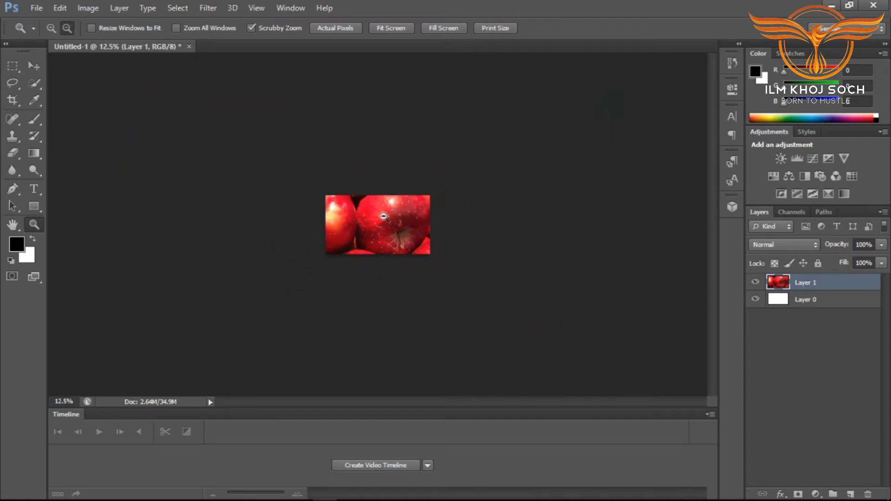
{"action": "scroll", "coordinate": [385, 217], "scroll_direction": "down", "scroll_amount": 1}
{"action": "key", "text": "ctrl+t"}
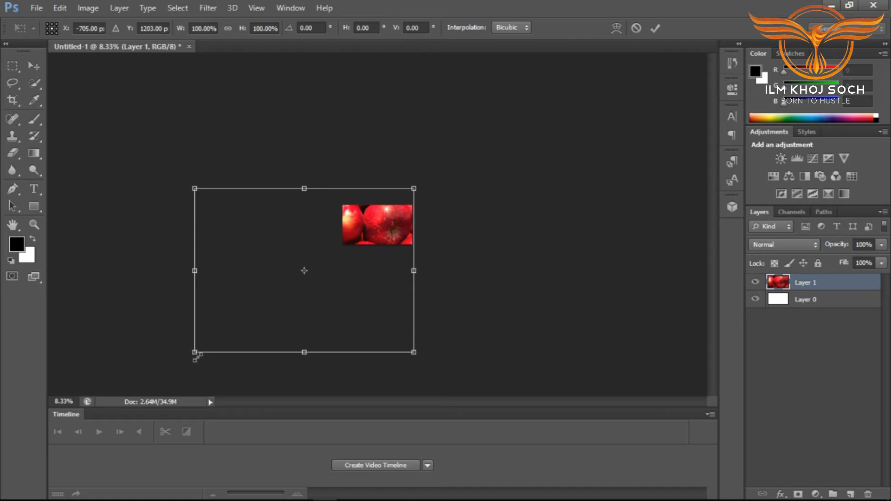
{"action": "left_click_drag", "start_coordinate": [195, 353], "coordinate": [287, 249]}
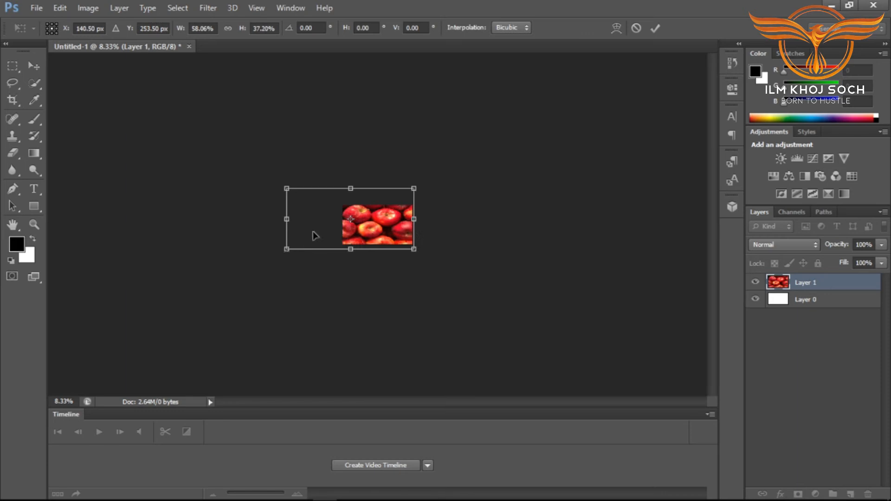
{"action": "left_click", "coordinate": [637, 29]}
{"action": "key", "text": "z"}
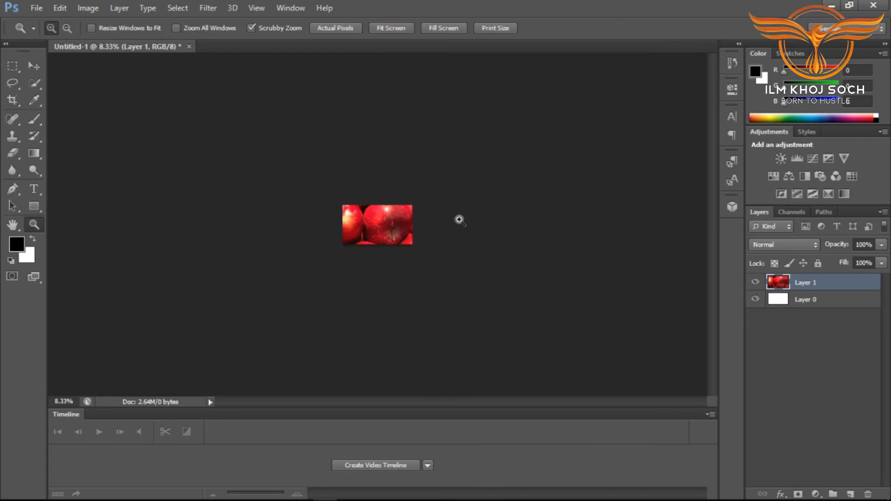
{"action": "key", "text": "ctrl+t"}
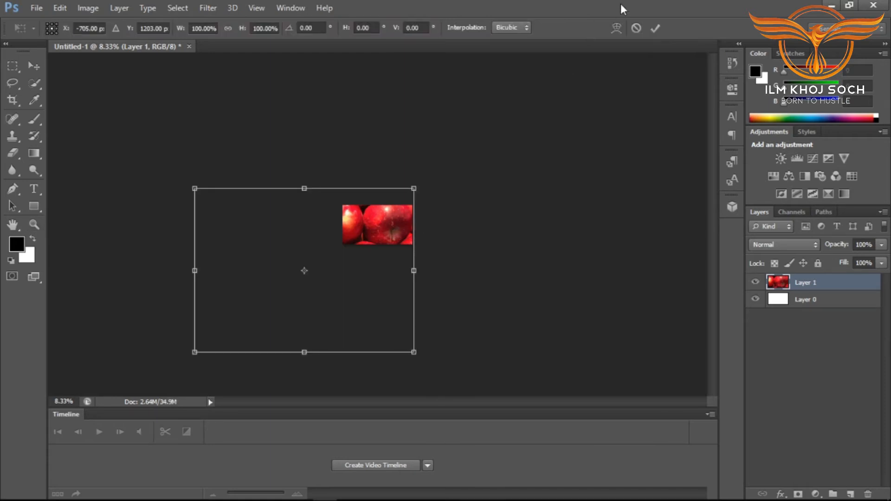
{"action": "left_click", "coordinate": [657, 29]}
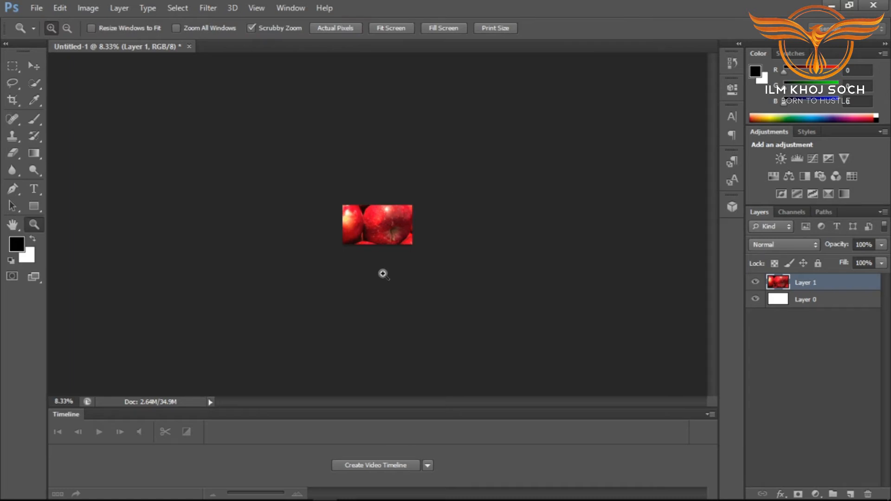
- Free Transform Layer 1 proportionally to about 33% and position it so the apples cover the whole canvas
{"action": "key", "text": "ctrl+t"}
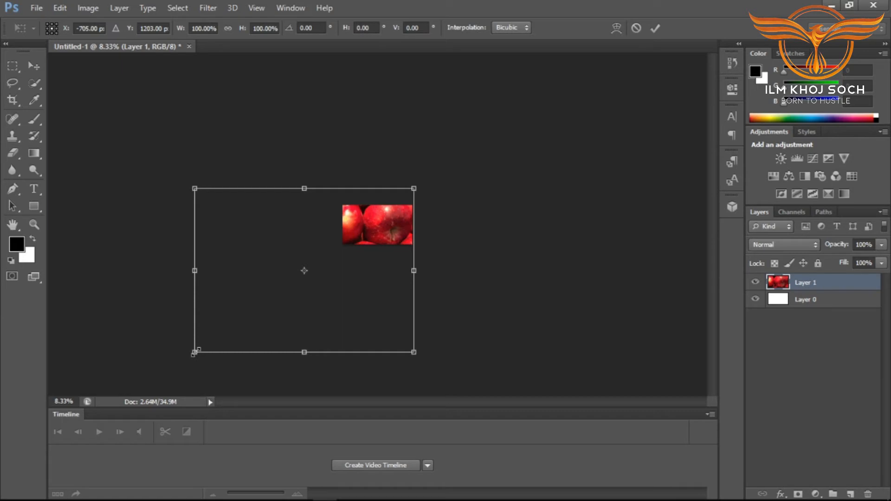
{"action": "left_click_drag", "start_coordinate": [194, 354], "coordinate": [343, 250]}
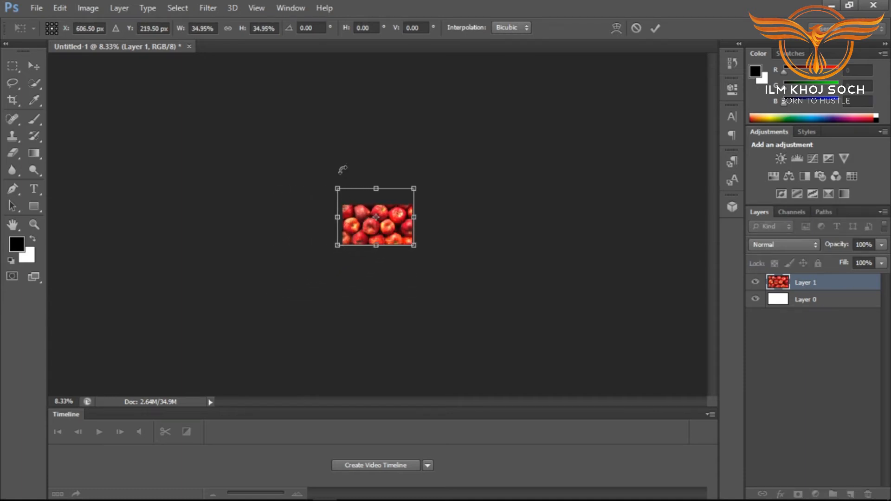
{"action": "left_click_drag", "start_coordinate": [337, 189], "coordinate": [339, 197]}
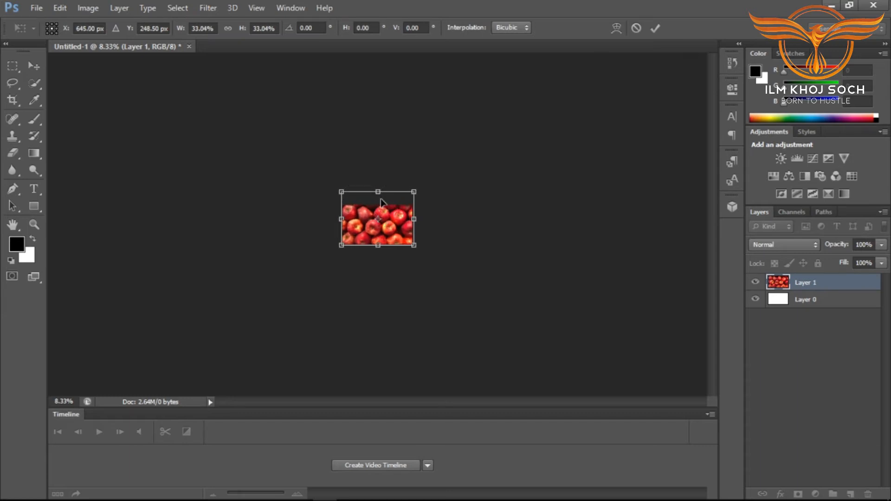
{"action": "left_click_drag", "start_coordinate": [373, 219], "coordinate": [373, 219]}
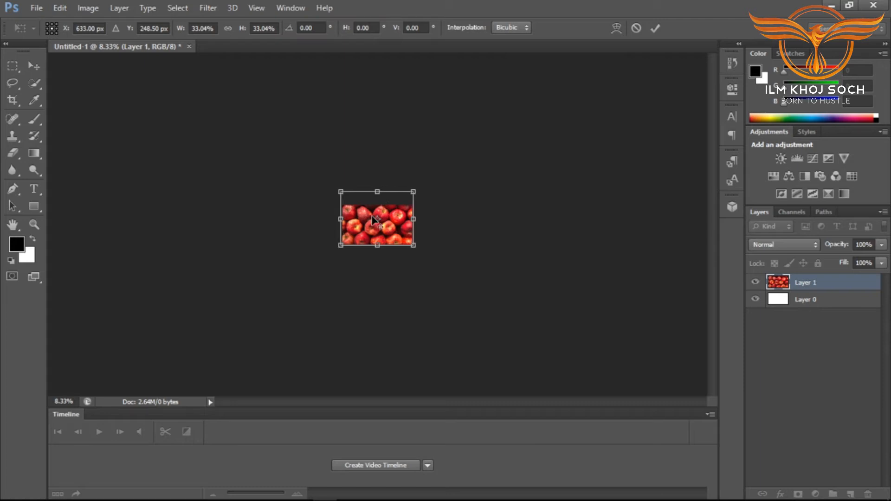
{"action": "left_click", "coordinate": [655, 29]}
- Fit the whole canvas on screen, trying the fill-screen view as well, and hide the apples Layer 1
{"action": "key", "text": "z"}
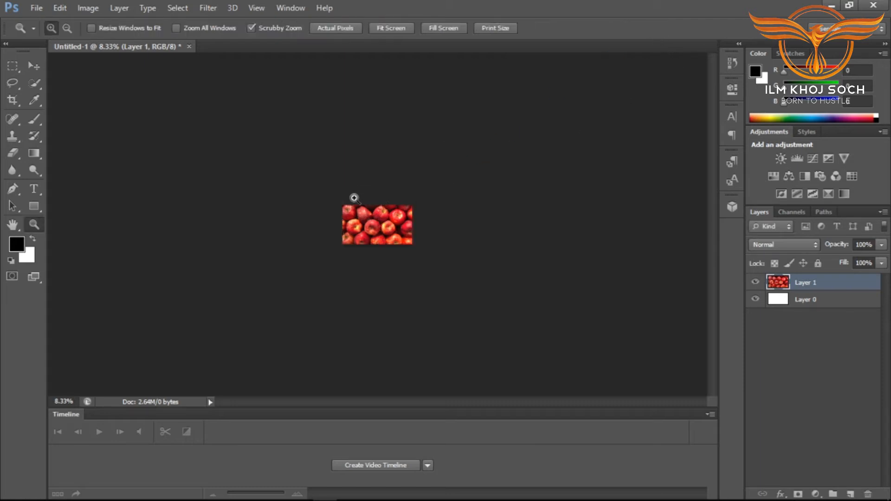
{"action": "left_click", "coordinate": [398, 28]}
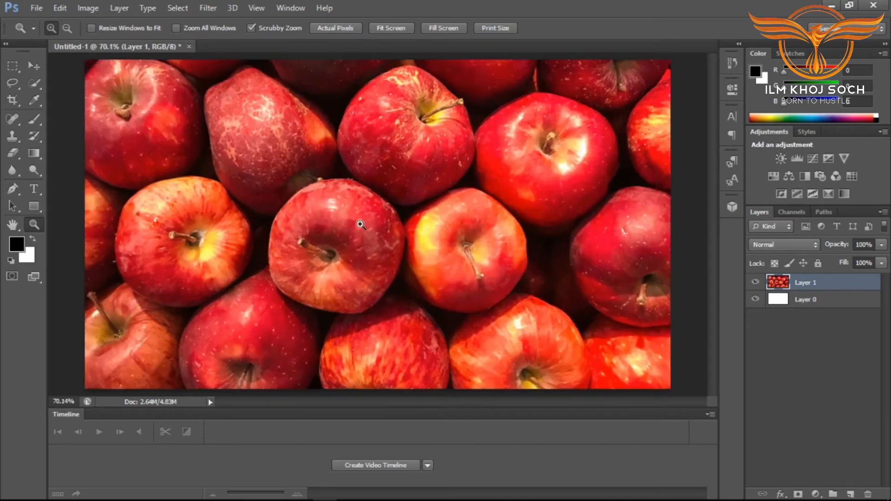
{"action": "left_click", "coordinate": [450, 31]}
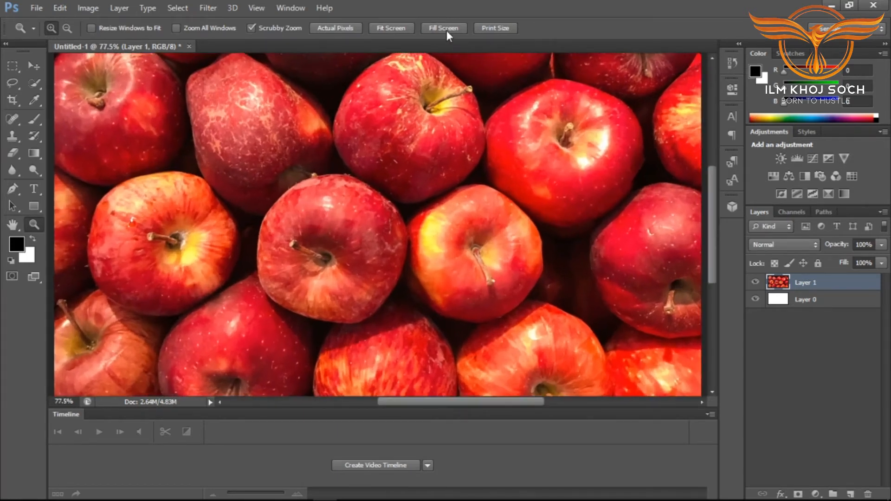
{"action": "left_click", "coordinate": [410, 29]}
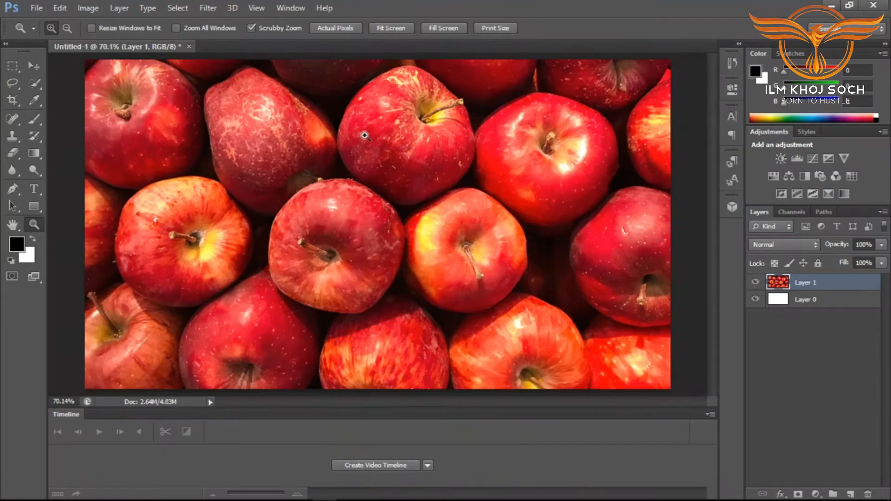
{"action": "left_click", "coordinate": [755, 282]}
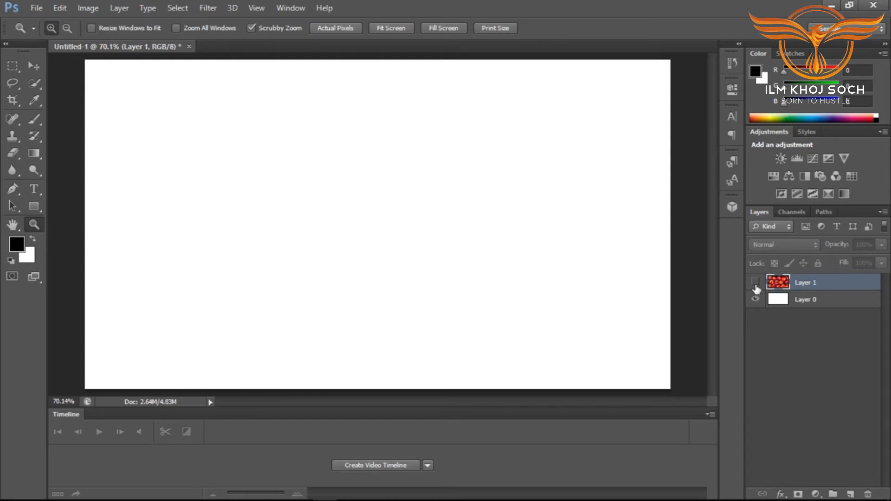
- Show the apples Layer 1 again and set the foreground colour to blue (RGB 0, 30, 255) for the Brush tool
{"action": "left_click", "coordinate": [756, 285]}
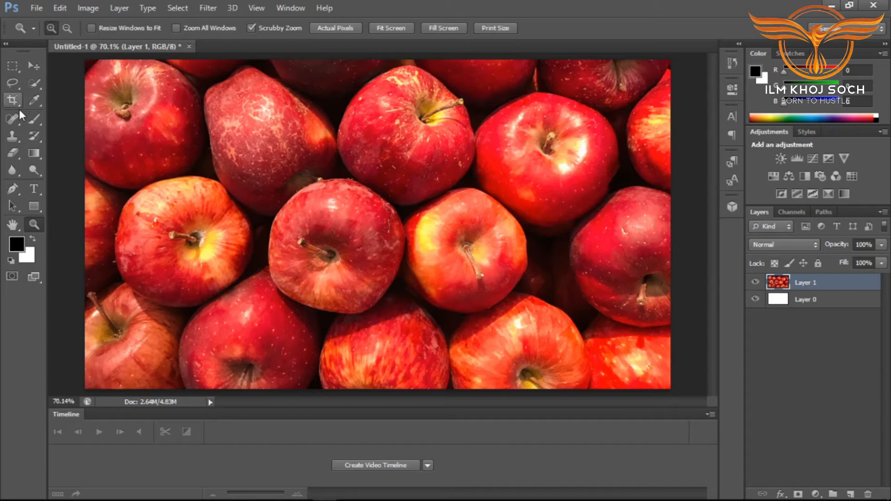
{"action": "left_click", "coordinate": [32, 122]}
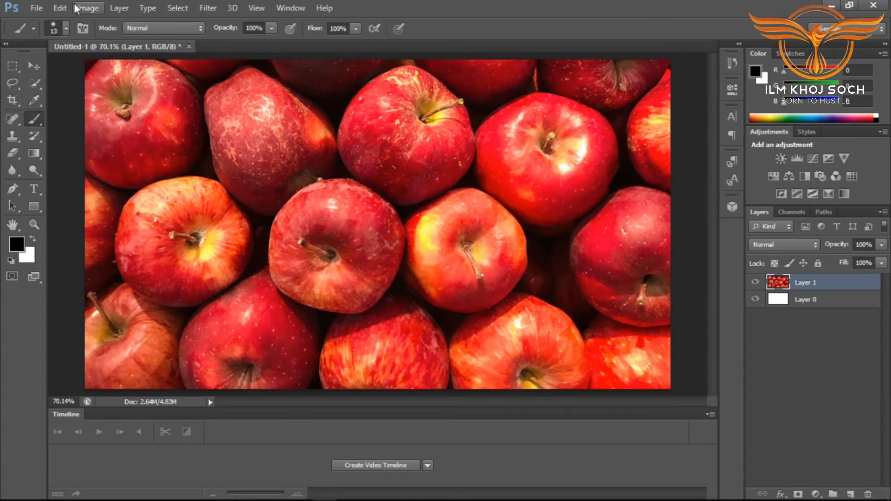
{"action": "left_click", "coordinate": [17, 244]}
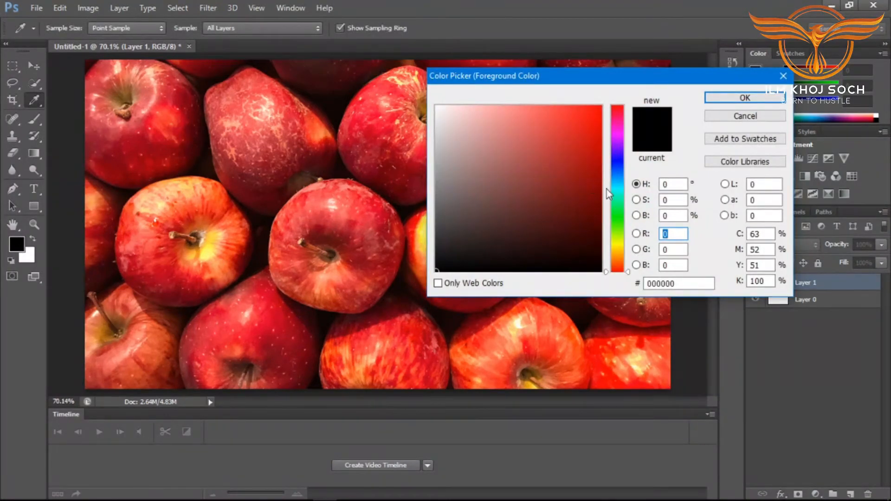
{"action": "left_click", "coordinate": [617, 165]}
{"action": "left_click_drag", "start_coordinate": [563, 183], "coordinate": [602, 106]}
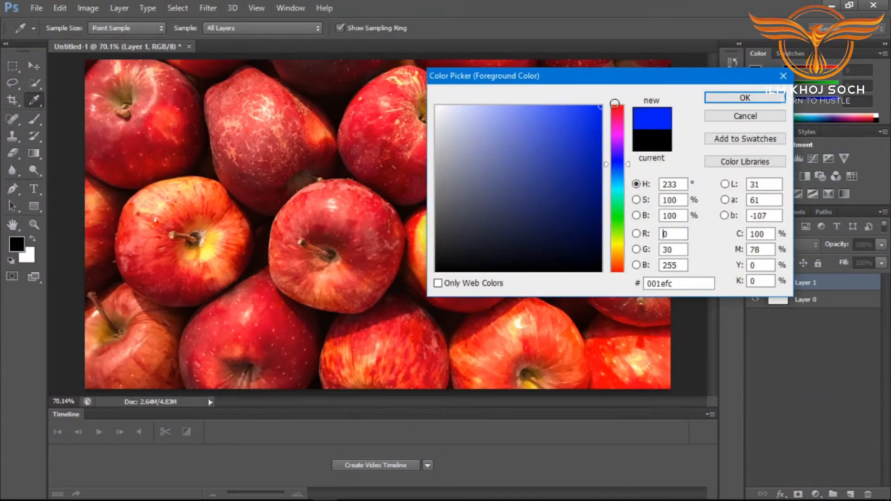
{"action": "key", "text": "Return"}
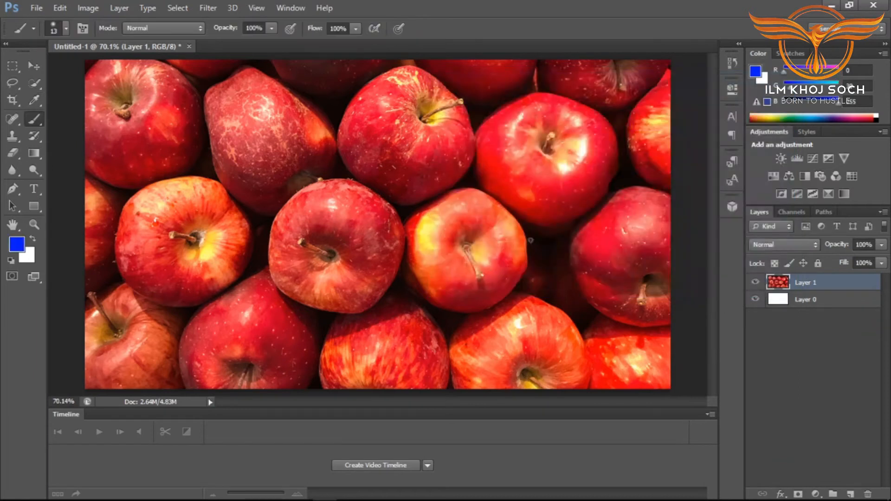
- Set the brush size to 319 px and choose a hard round tip with 100% hardness
{"action": "left_click", "coordinate": [66, 28]}
{"action": "left_click_drag", "start_coordinate": [31, 73], "coordinate": [121, 69]}
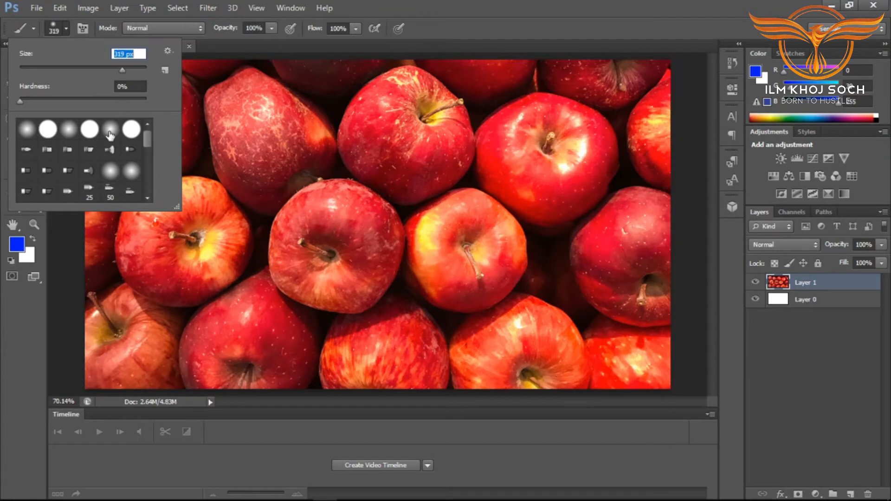
{"action": "left_click", "coordinate": [131, 130]}
- Paint a broad blue stroke directly over the apples on Layer 1 and shift the layer slightly with the Move tool
{"action": "mouse_move", "coordinate": [545, 131]}
{"action": "left_mouse_down"}
{"action": "mouse_move", "coordinate": [469, 186]}
{"action": "mouse_move", "coordinate": [347, 214]}
{"action": "mouse_move", "coordinate": [288, 195]}
{"action": "mouse_move", "coordinate": [235, 254]}
{"action": "mouse_move", "coordinate": [457, 166]}
{"action": "mouse_move", "coordinate": [522, 169]}
{"action": "mouse_move", "coordinate": [305, 158]}
{"action": "mouse_move", "coordinate": [191, 253]}
{"action": "left_mouse_up"}
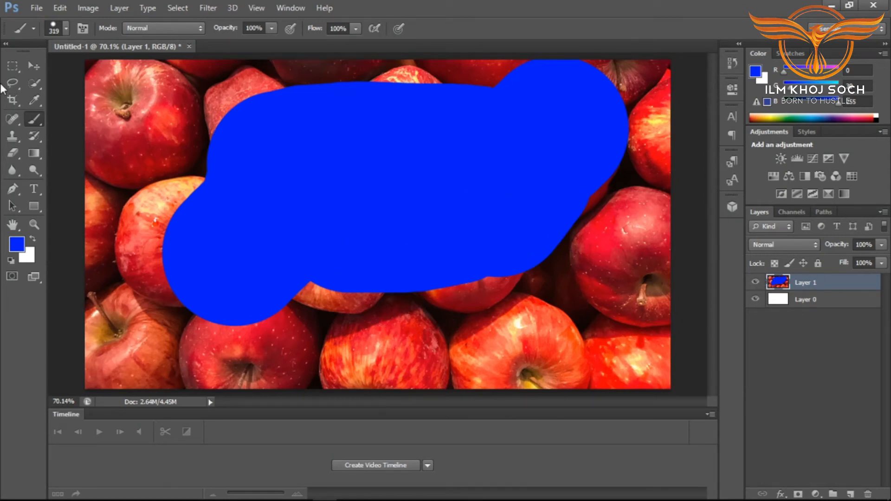
{"action": "left_click", "coordinate": [31, 60]}
{"action": "mouse_move", "coordinate": [308, 248]}
{"action": "left_mouse_down"}
{"action": "mouse_move", "coordinate": [260, 179]}
{"action": "mouse_move", "coordinate": [394, 254]}
{"action": "mouse_move", "coordinate": [246, 264]}
{"action": "mouse_move", "coordinate": [279, 223]}
{"action": "mouse_move", "coordinate": [338, 222]}
{"action": "mouse_move", "coordinate": [331, 245]}
{"action": "mouse_move", "coordinate": [316, 246]}
{"action": "left_mouse_up"}
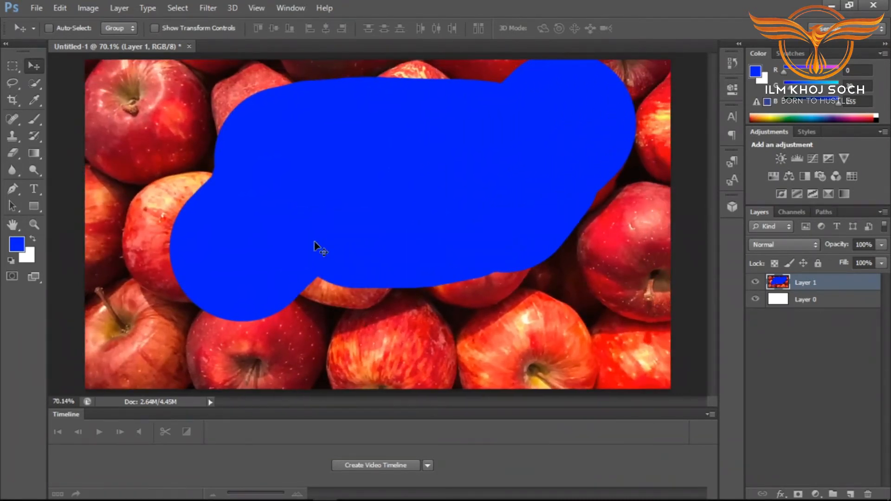
- Undo the move and the blue brush stroke on Layer 1
{"action": "key", "text": "ctrl+z"}
{"action": "key", "text": "ctrl+z"}
{"action": "key", "text": "ctrl+alt+z"}
{"action": "key", "text": "ctrl+alt+z"}
{"action": "key", "text": "ctrl+alt+z"}
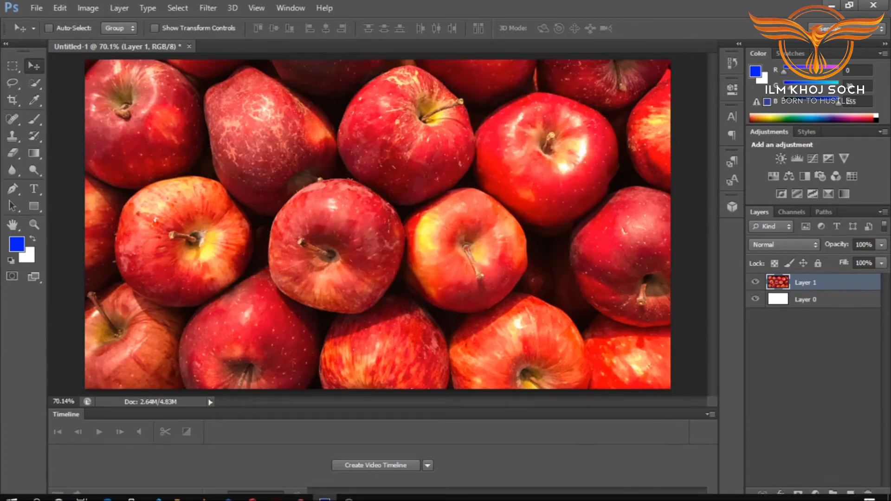
- Create a new layer above the apples and paint a broad blue stroke on it with a soft round 319 px brush
{"action": "left_click", "coordinate": [851, 493]}
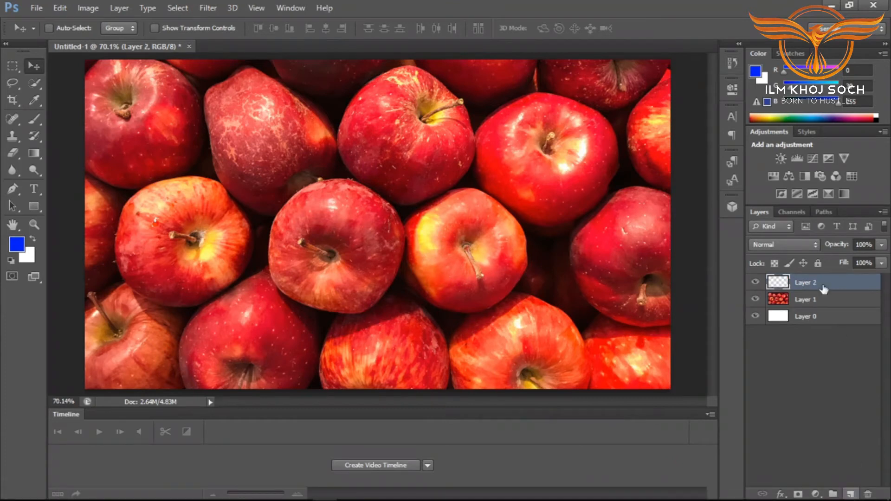
{"action": "left_click", "coordinate": [35, 120]}
{"action": "left_click", "coordinate": [66, 28]}
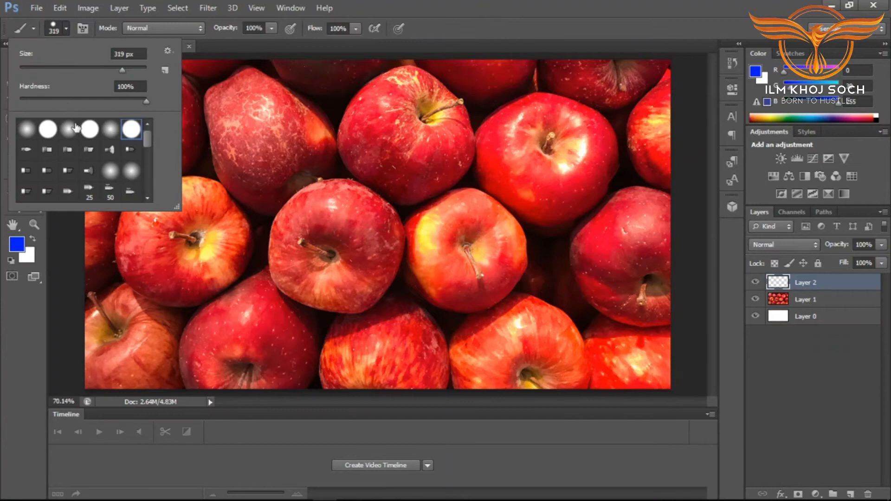
{"action": "left_click", "coordinate": [32, 130]}
{"action": "left_click", "coordinate": [534, 143]}
{"action": "mouse_move", "coordinate": [534, 143]}
{"action": "left_mouse_down"}
{"action": "mouse_move", "coordinate": [351, 254]}
{"action": "mouse_move", "coordinate": [314, 252]}
{"action": "mouse_move", "coordinate": [298, 219]}
{"action": "mouse_move", "coordinate": [481, 189]}
{"action": "mouse_move", "coordinate": [260, 262]}
{"action": "mouse_move", "coordinate": [175, 261]}
{"action": "mouse_move", "coordinate": [266, 195]}
{"action": "mouse_move", "coordinate": [329, 178]}
{"action": "left_mouse_up"}
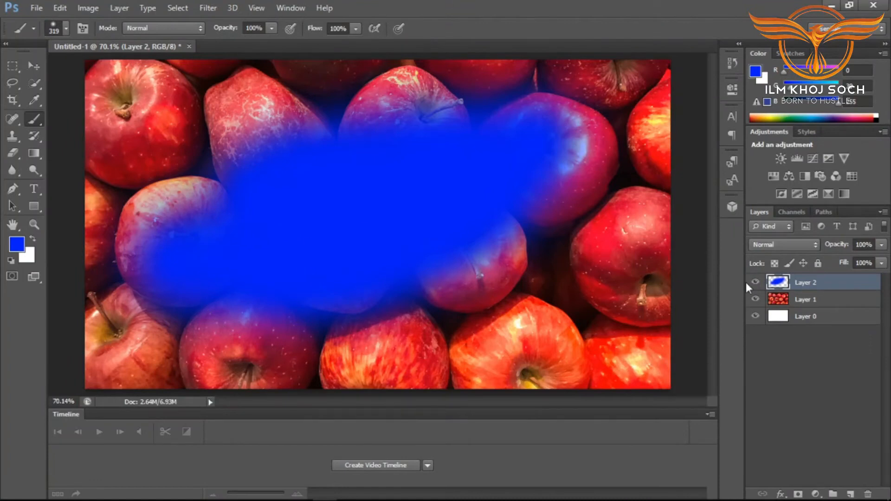
- Toggle the visibility of the blue-painted Layer 2 off and on, leaving it hidden
{"action": "left_click", "coordinate": [755, 282]}
{"action": "left_click", "coordinate": [755, 282]}
{"action": "left_click", "coordinate": [756, 283]}
- Try painting blue over the apples on Layer 1 while Layer 2 is hidden, and undo the stroke
{"action": "left_click", "coordinate": [796, 301]}
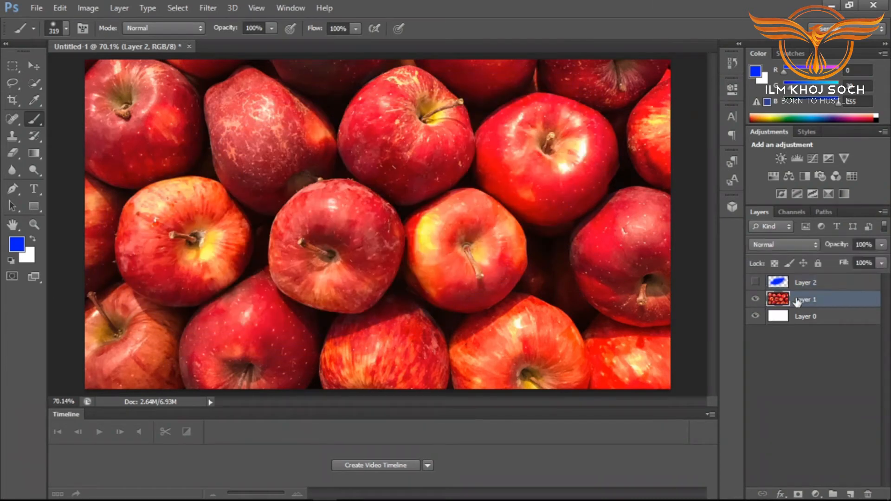
{"action": "mouse_move", "coordinate": [448, 204]}
{"action": "left_mouse_down"}
{"action": "mouse_move", "coordinate": [462, 104]}
{"action": "mouse_move", "coordinate": [260, 202]}
{"action": "left_mouse_up"}
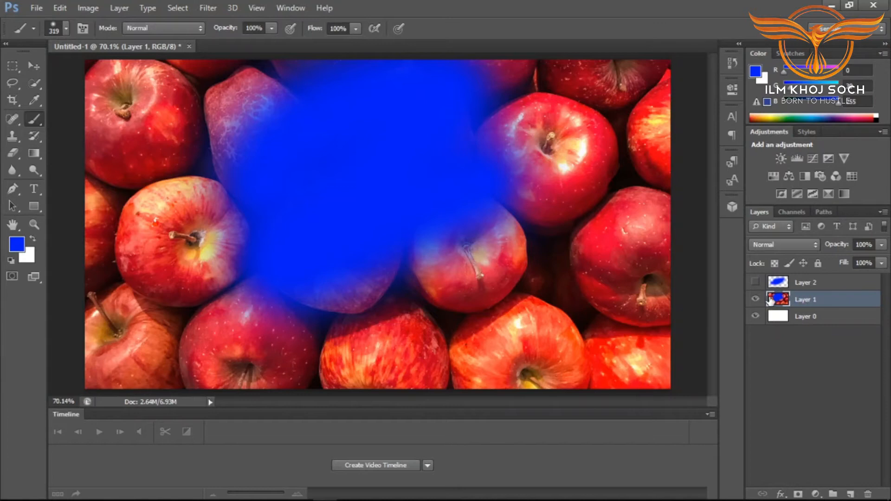
{"action": "key", "text": "ctrl+z"}
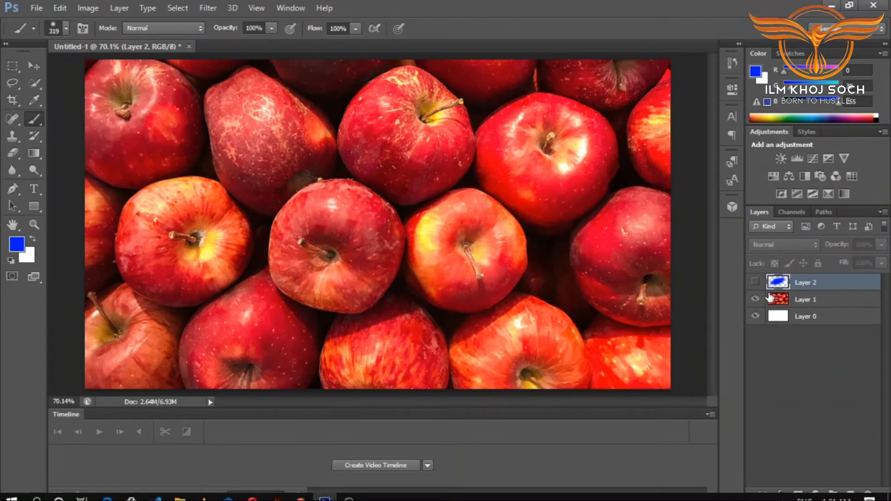
- Show Layer 2 and extend its blue paint, and delete the layer, undoing the deletion once before repeating it
{"action": "left_click", "coordinate": [756, 282]}
{"action": "mouse_move", "coordinate": [436, 264]}
{"action": "left_mouse_down"}
{"action": "mouse_move", "coordinate": [493, 271]}
{"action": "mouse_move", "coordinate": [578, 245]}
{"action": "mouse_move", "coordinate": [511, 199]}
{"action": "left_mouse_up"}
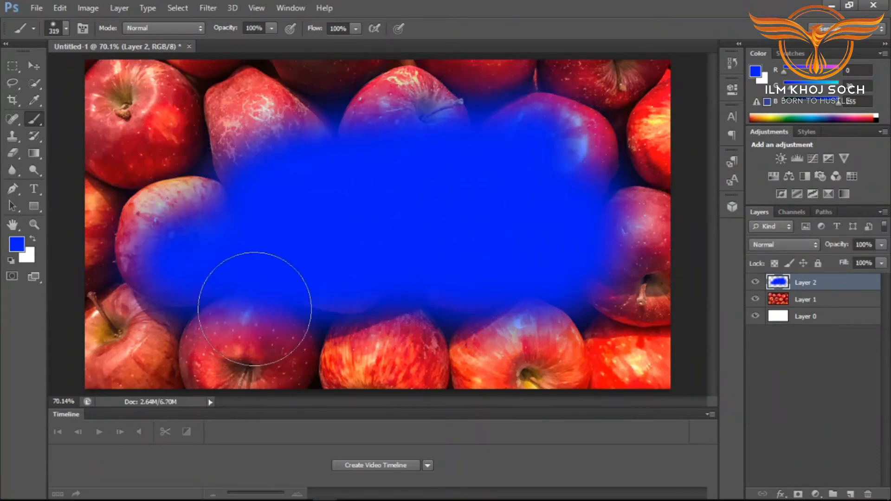
{"action": "key", "text": "Delete"}
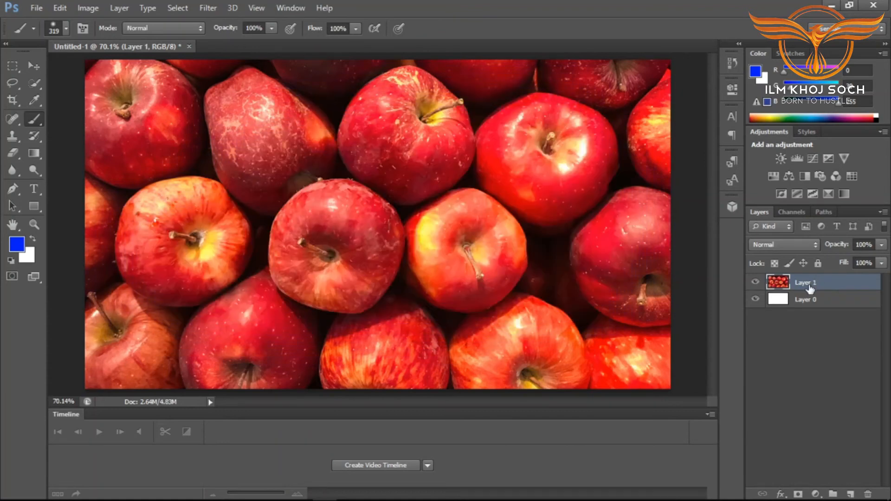
{"action": "key", "text": "ctrl+z"}
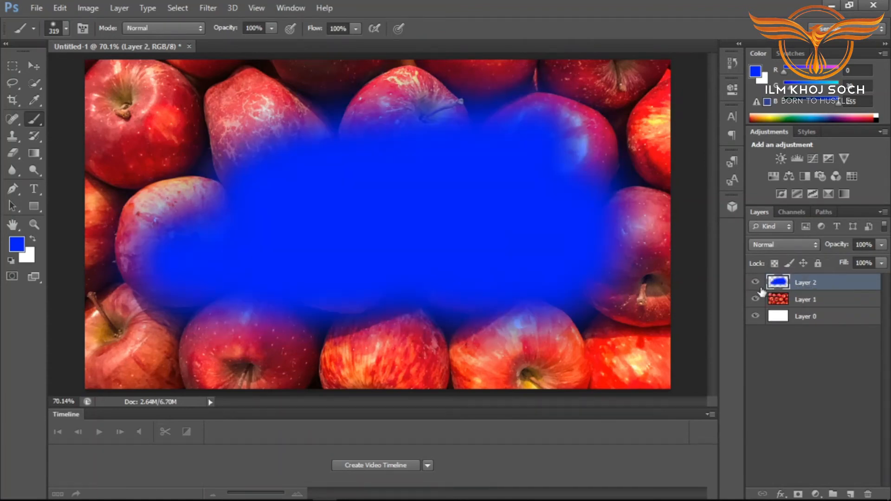
{"action": "key", "text": "Delete"}
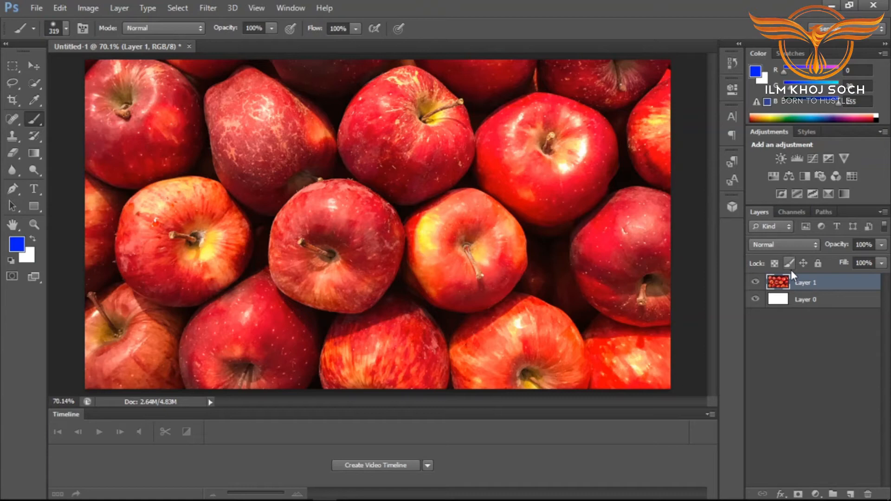
- Lock all properties of the apples Layer 1 and try to paint on it with the Brush tool
{"action": "left_click", "coordinate": [818, 266]}
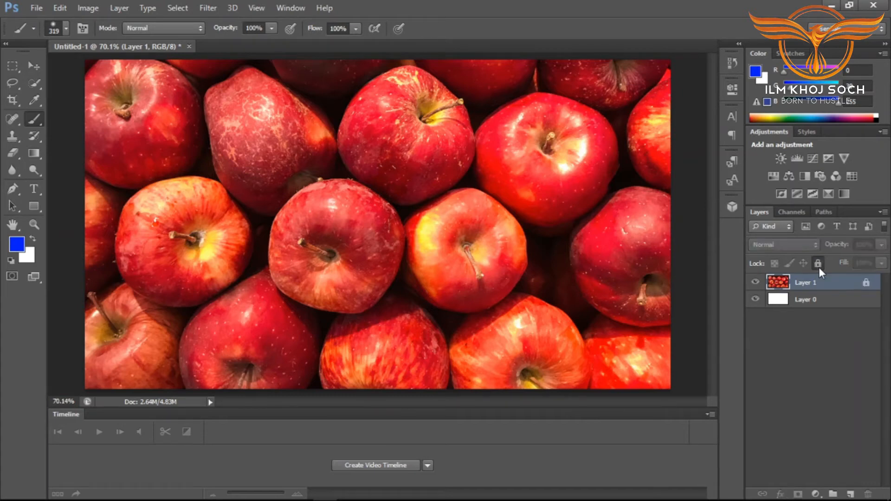
{"action": "left_click", "coordinate": [417, 135]}
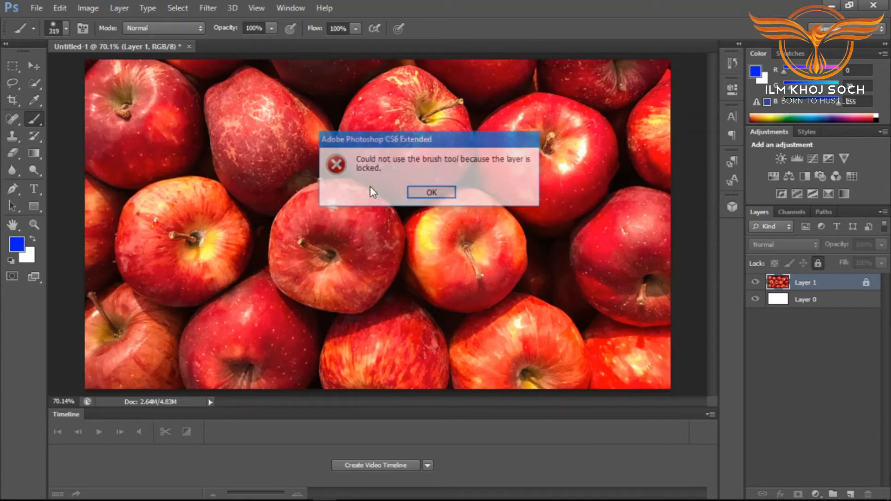
{"action": "left_click", "coordinate": [440, 194]}
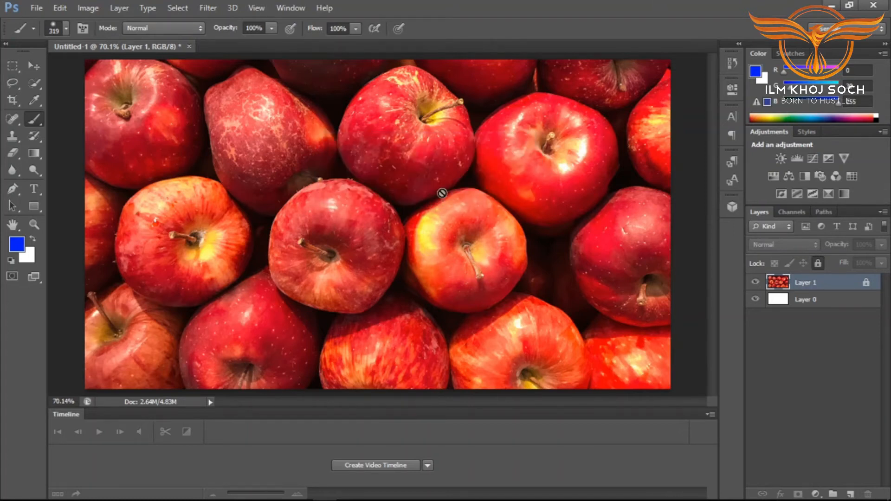
{"action": "left_click", "coordinate": [423, 266]}
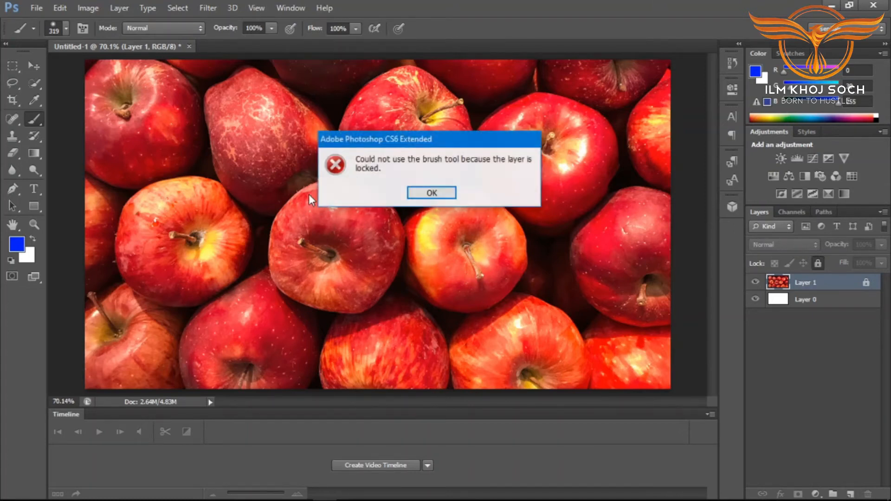
{"action": "left_click", "coordinate": [432, 193]}
- Try to move the fully locked Layer 1 twice, toggling its visibility off and on between the attempts
{"action": "left_click", "coordinate": [34, 65]}
{"action": "left_click_drag", "start_coordinate": [288, 201], "coordinate": [214, 173]}
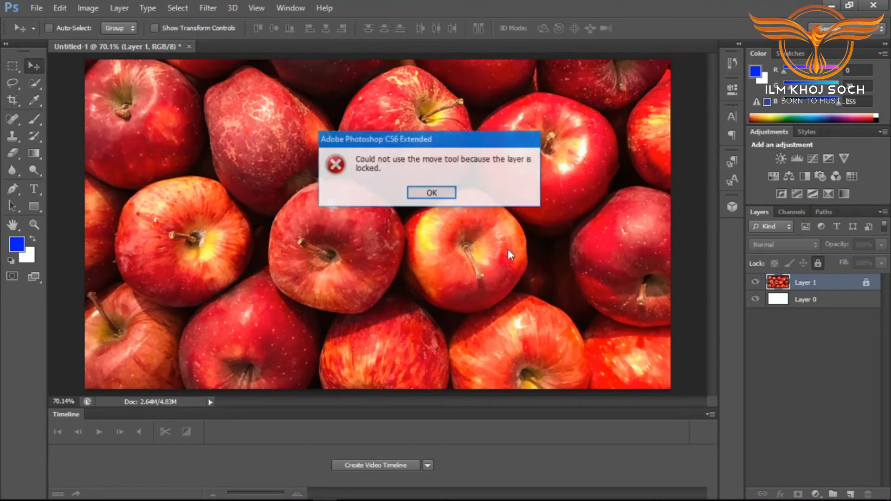
{"action": "left_click", "coordinate": [437, 194]}
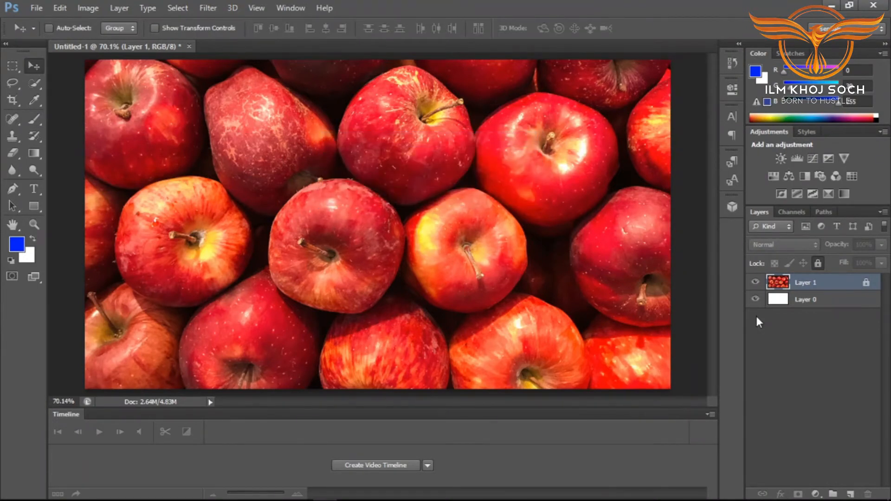
{"action": "left_click", "coordinate": [755, 282]}
{"action": "left_click", "coordinate": [756, 282]}
{"action": "left_click_drag", "start_coordinate": [575, 236], "coordinate": [62, 79]}
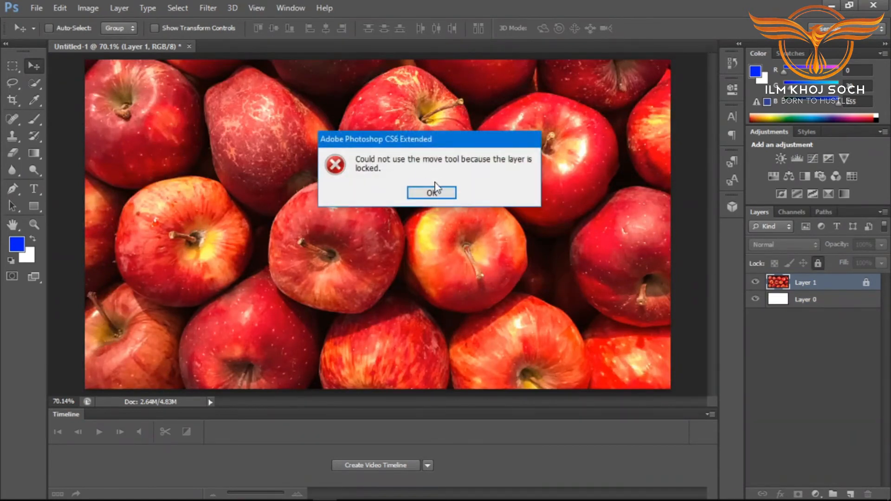
{"action": "left_click", "coordinate": [429, 193]}
- Try again to paint on the fully locked Layer 1 with the Brush tool
{"action": "left_click", "coordinate": [33, 119]}
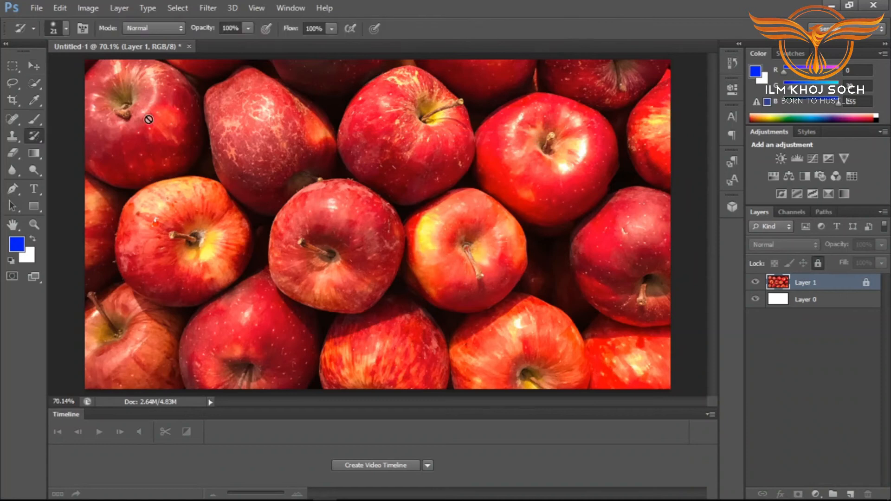
{"action": "left_click", "coordinate": [268, 131]}
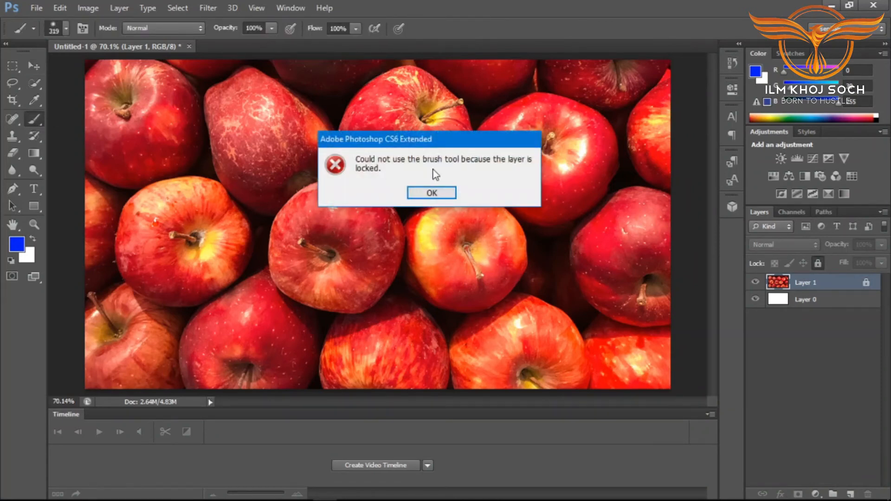
{"action": "left_click", "coordinate": [432, 192]}
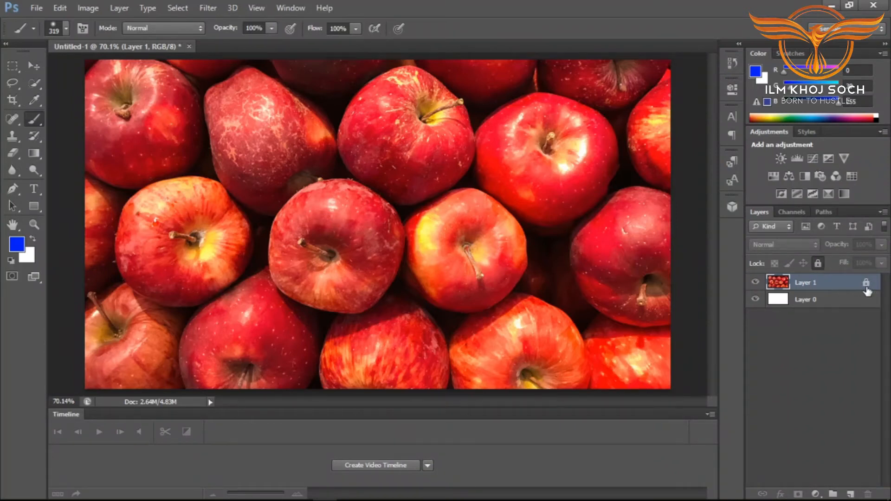
{"action": "right_click", "coordinate": [842, 281]}
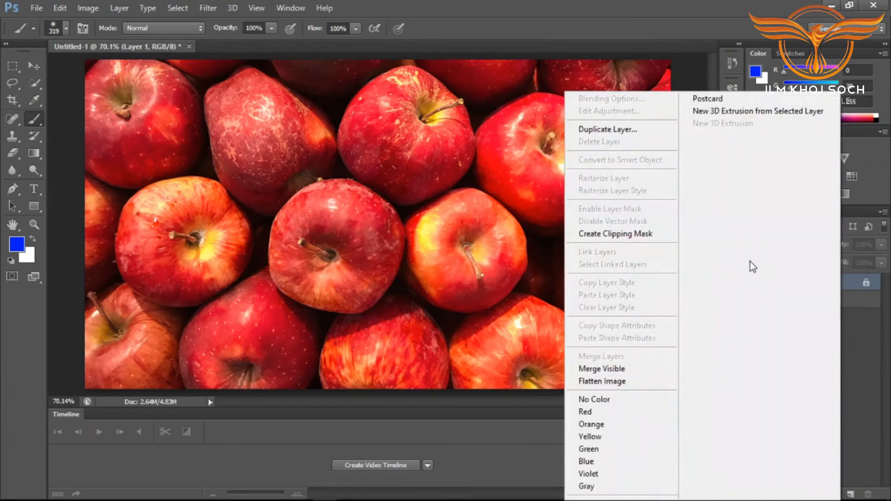
{"action": "right_click", "coordinate": [860, 282]}
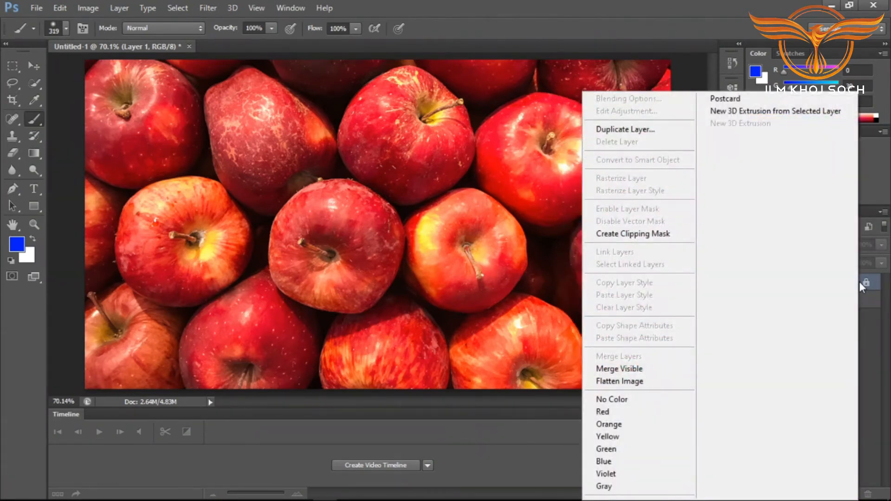
{"action": "left_click", "coordinate": [878, 285]}
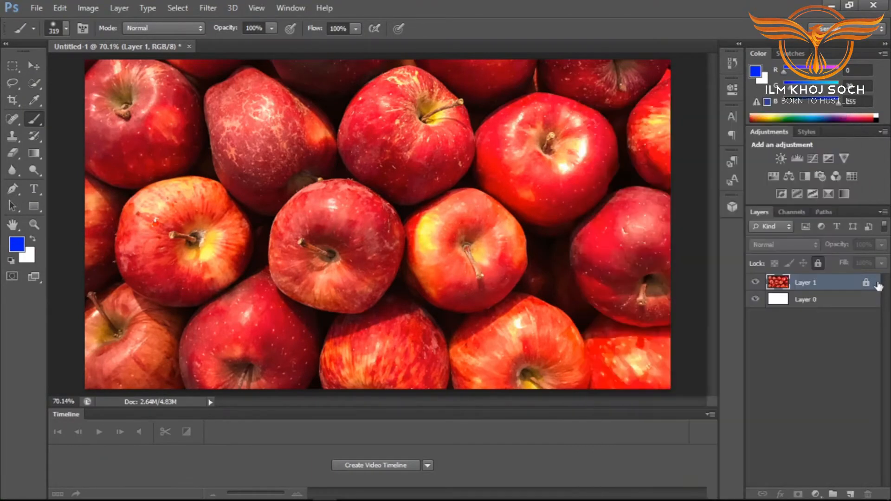
- Replace Layer 1's full lock with a position lock and try twice to move the layer
{"action": "left_click", "coordinate": [819, 263]}
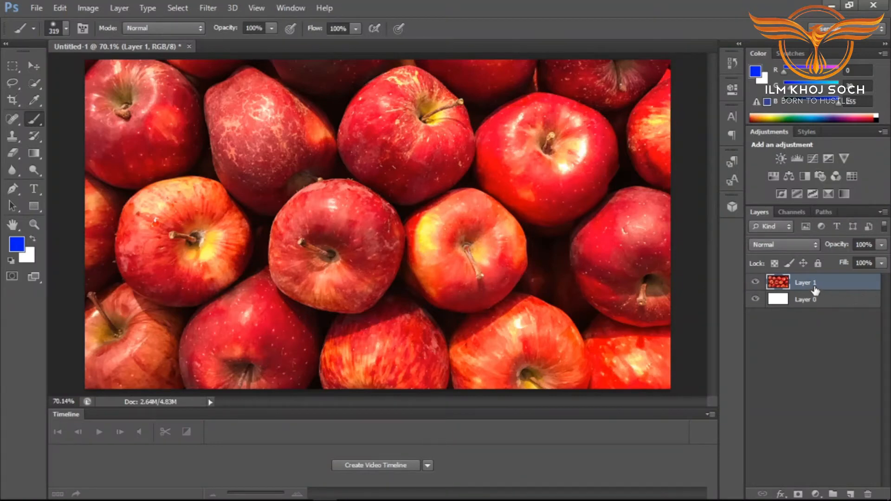
{"action": "left_click", "coordinate": [804, 266]}
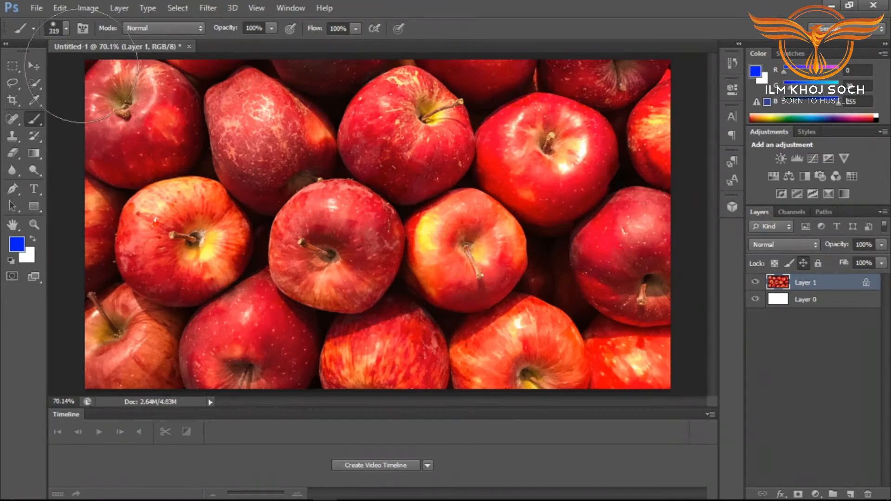
{"action": "left_click", "coordinate": [34, 65]}
{"action": "left_click_drag", "start_coordinate": [242, 185], "coordinate": [195, 135]}
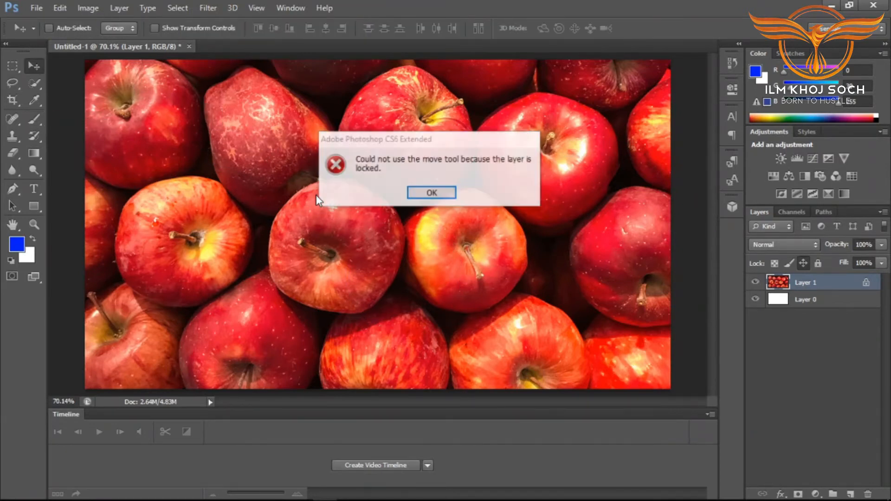
{"action": "left_click", "coordinate": [418, 198]}
{"action": "left_click_drag", "start_coordinate": [348, 228], "coordinate": [448, 93]}
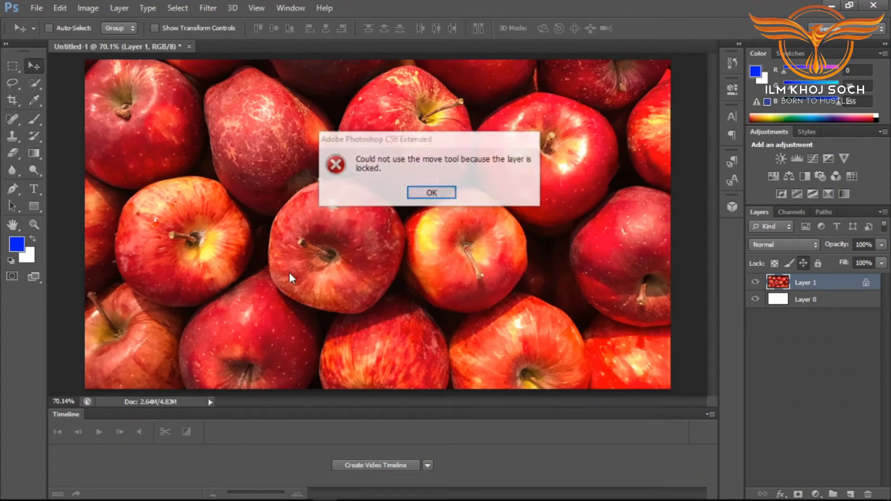
{"action": "left_click", "coordinate": [441, 194]}
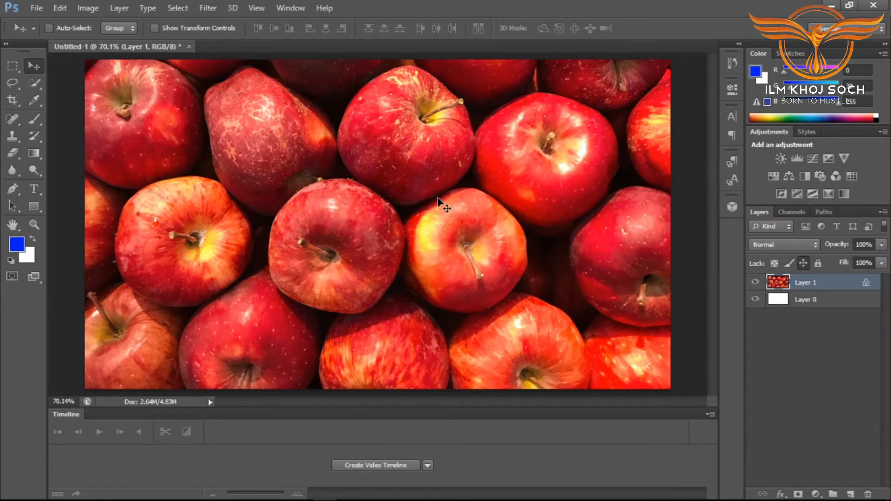
- Paint blue over the middle of the position-locked Layer 1 with the Brush tool and undo the stroke
{"action": "left_click", "coordinate": [35, 121]}
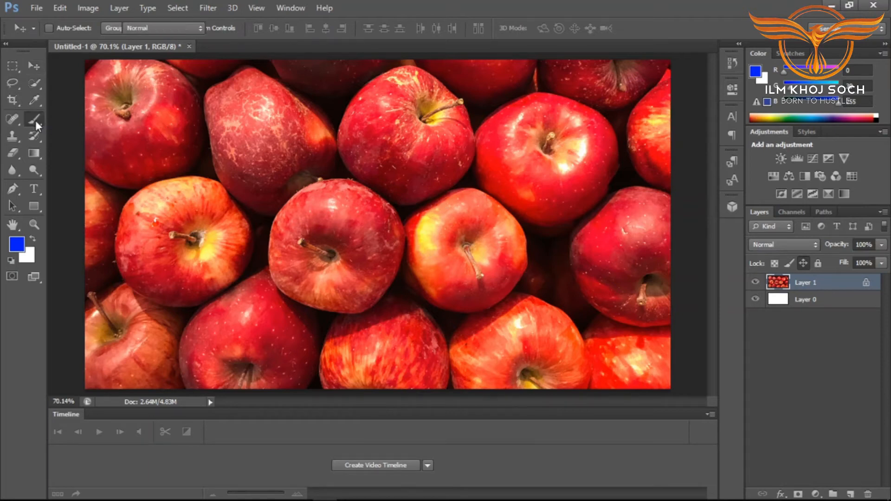
{"action": "mouse_move", "coordinate": [236, 171]}
{"action": "left_mouse_down"}
{"action": "mouse_move", "coordinate": [374, 155]}
{"action": "mouse_move", "coordinate": [422, 193]}
{"action": "mouse_move", "coordinate": [315, 243]}
{"action": "mouse_move", "coordinate": [266, 223]}
{"action": "mouse_move", "coordinate": [469, 141]}
{"action": "left_mouse_up"}
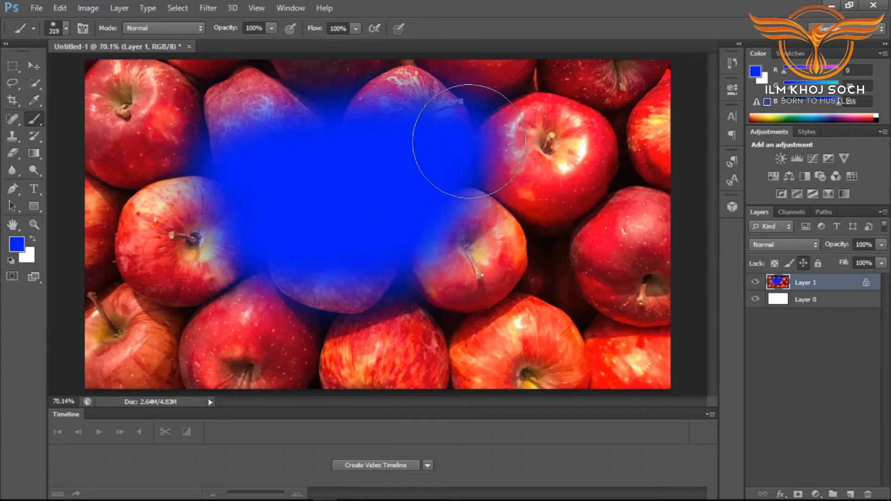
{"action": "key", "text": "ctrl+z"}
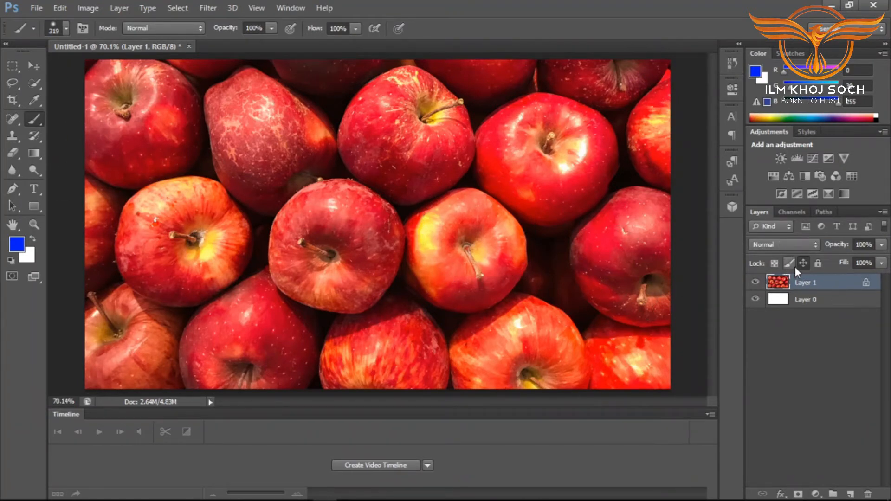
- Switch Layer 1 from the position lock to the image pixels lock and move the apples photo downward
{"action": "left_click", "coordinate": [806, 263]}
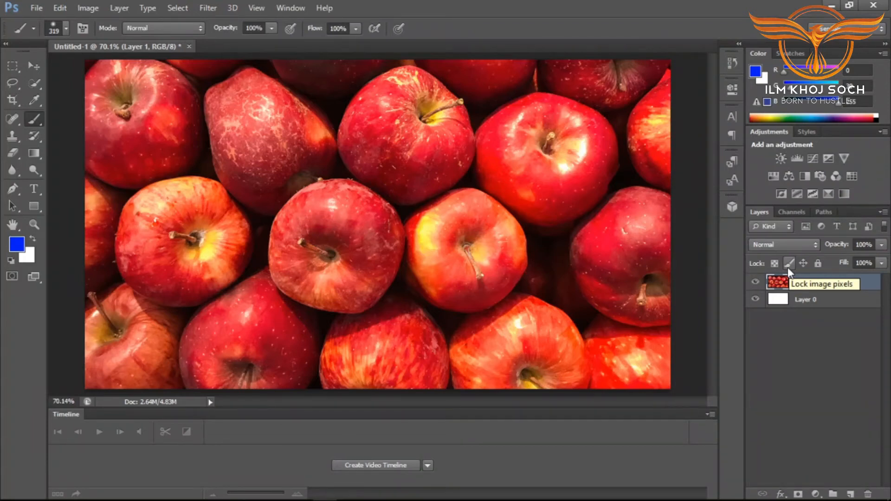
{"action": "left_click", "coordinate": [788, 264]}
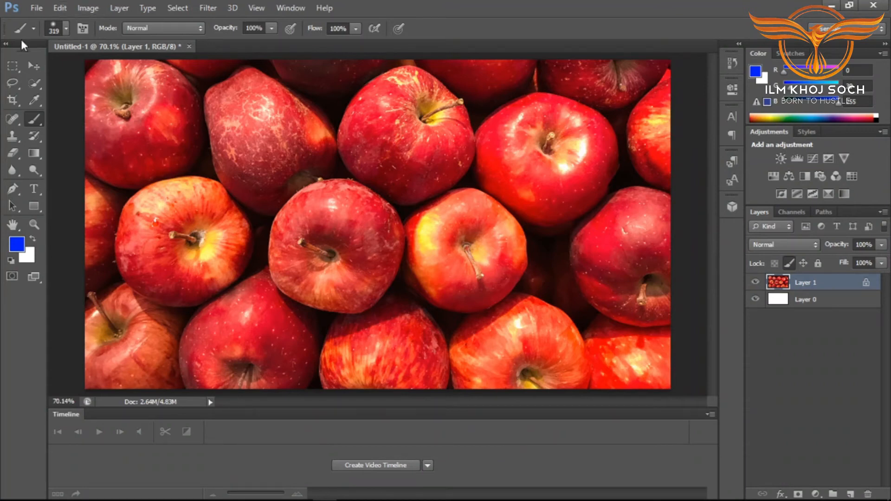
{"action": "left_click", "coordinate": [32, 66]}
{"action": "left_click_drag", "start_coordinate": [254, 210], "coordinate": [227, 274]}
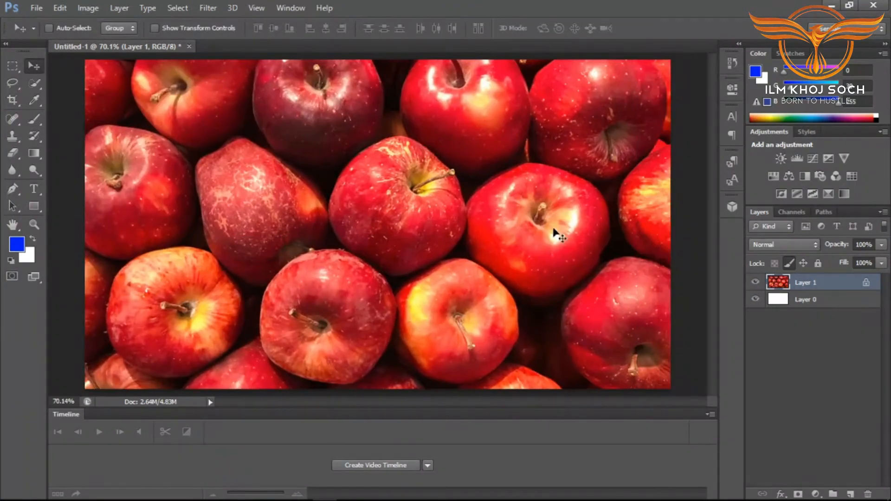
- Try to paint on several spots of the pixel-locked Layer 1 with the Brush tool
{"action": "left_click", "coordinate": [33, 119]}
{"action": "left_click", "coordinate": [311, 170]}
{"action": "left_click", "coordinate": [420, 191]}
{"action": "left_click", "coordinate": [284, 190]}
{"action": "left_click", "coordinate": [423, 193]}
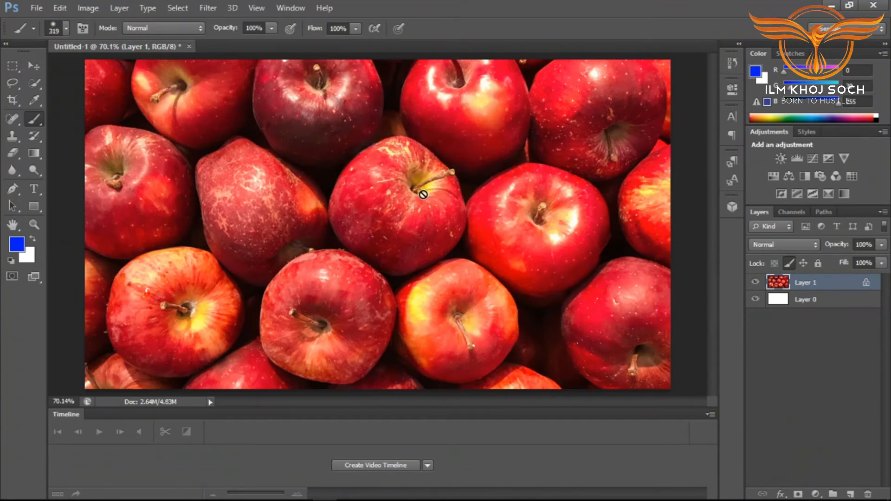
- Lock only the transparent pixels of Layer 1, and test two blue brush strokes over the apples, undoing each one
{"action": "left_click", "coordinate": [791, 265]}
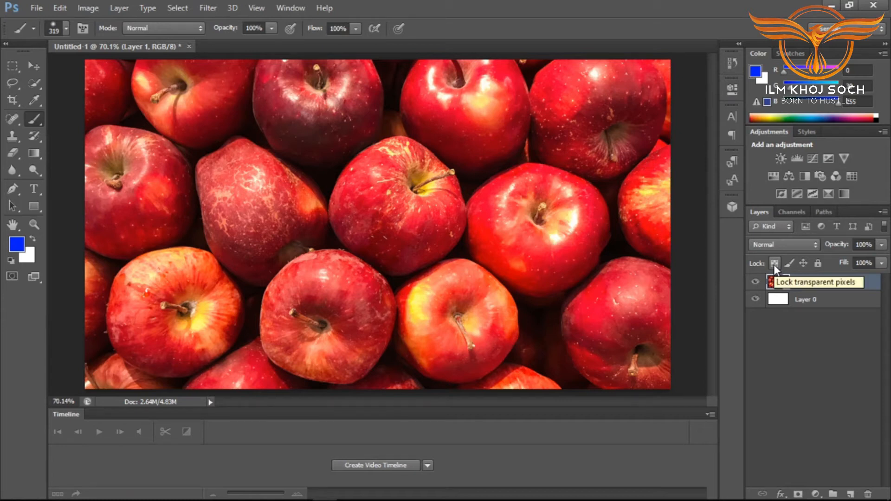
{"action": "left_click", "coordinate": [774, 265]}
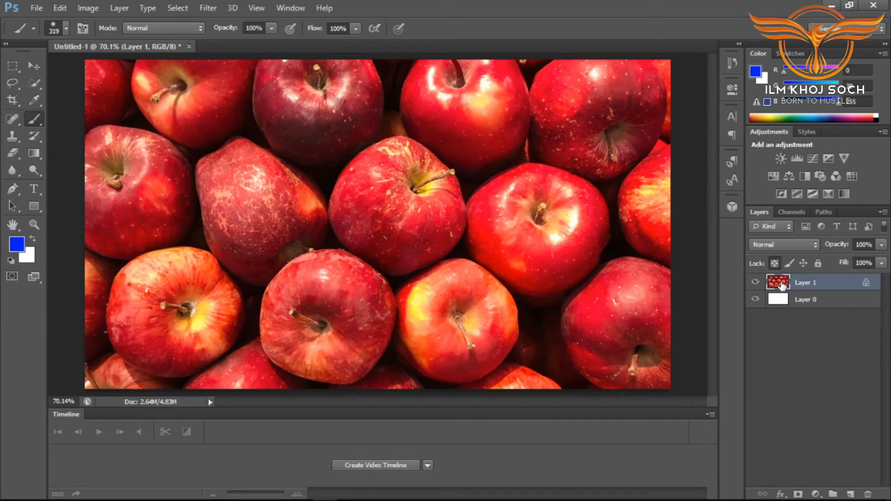
{"action": "left_click_drag", "start_coordinate": [562, 223], "coordinate": [454, 213]}
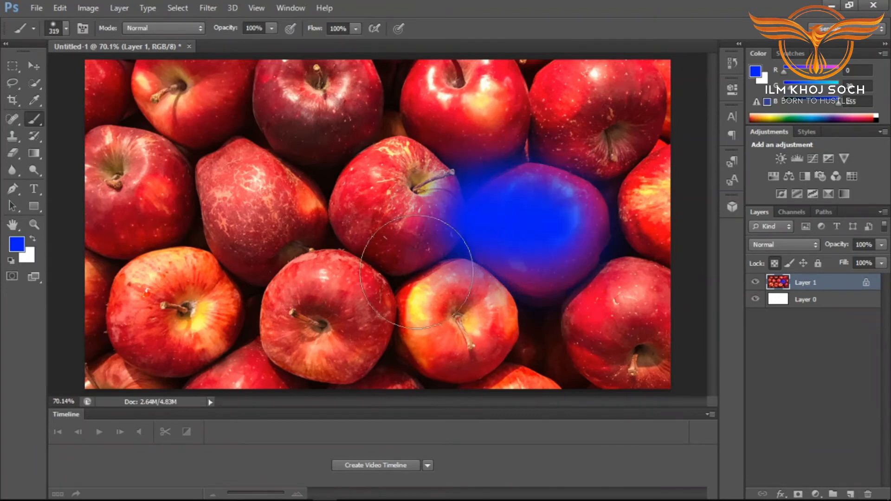
{"action": "key", "text": "ctrl+z"}
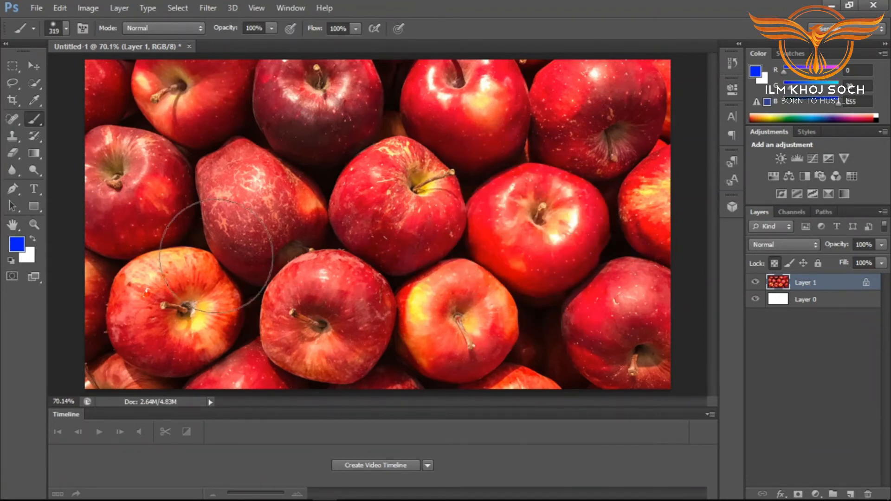
{"action": "mouse_move", "coordinate": [260, 179]}
{"action": "left_mouse_down"}
{"action": "mouse_move", "coordinate": [299, 154]}
{"action": "mouse_move", "coordinate": [395, 136]}
{"action": "left_mouse_up"}
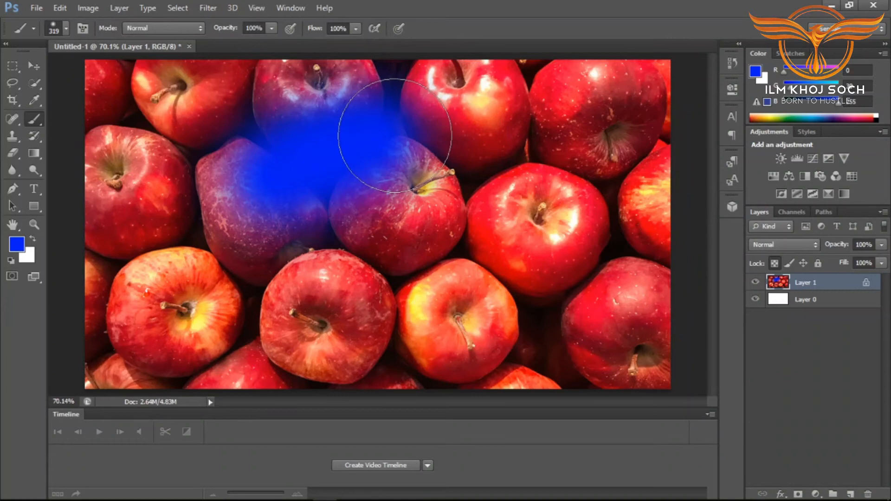
{"action": "key", "text": "ctrl+z"}
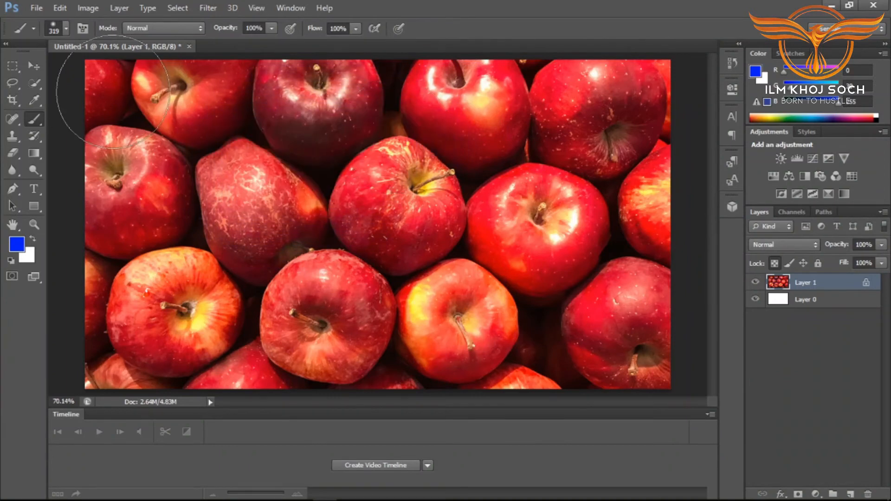
- Move the apples photo down and to the left, exposing white canvas along its upper and right edges
{"action": "left_click", "coordinate": [33, 66]}
{"action": "left_click_drag", "start_coordinate": [369, 216], "coordinate": [384, 238]}
{"action": "left_click_drag", "start_coordinate": [498, 182], "coordinate": [400, 231]}
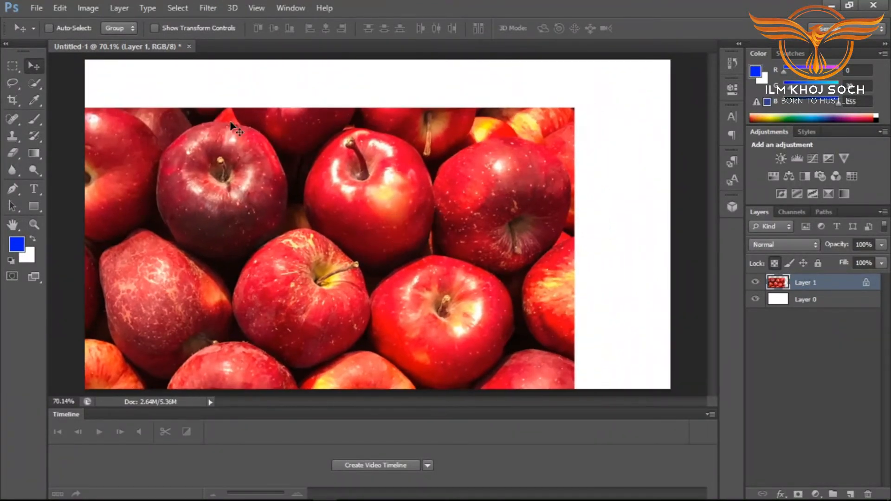
- Paint blue across the photo's right edge into the transparent area of Layer 1, and undo the stroke and the layer move
{"action": "left_click", "coordinate": [32, 121]}
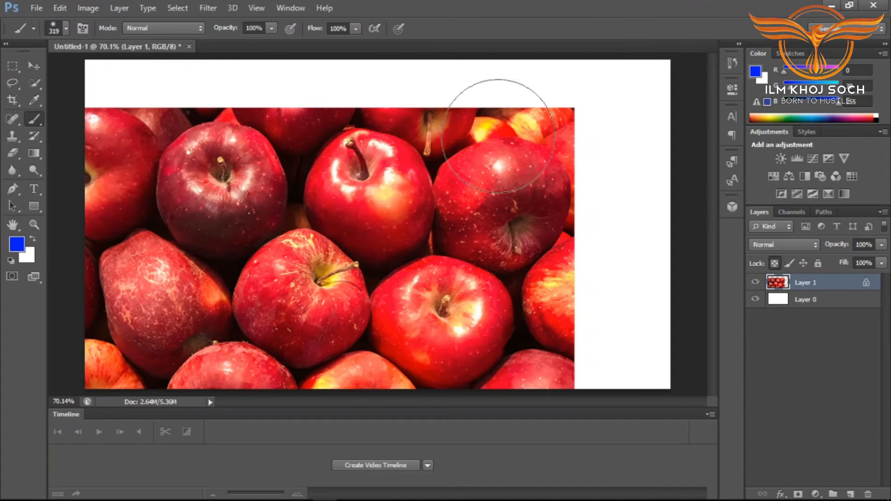
{"action": "mouse_move", "coordinate": [607, 129]}
{"action": "left_mouse_down"}
{"action": "mouse_move", "coordinate": [614, 173]}
{"action": "mouse_move", "coordinate": [642, 192]}
{"action": "left_mouse_up"}
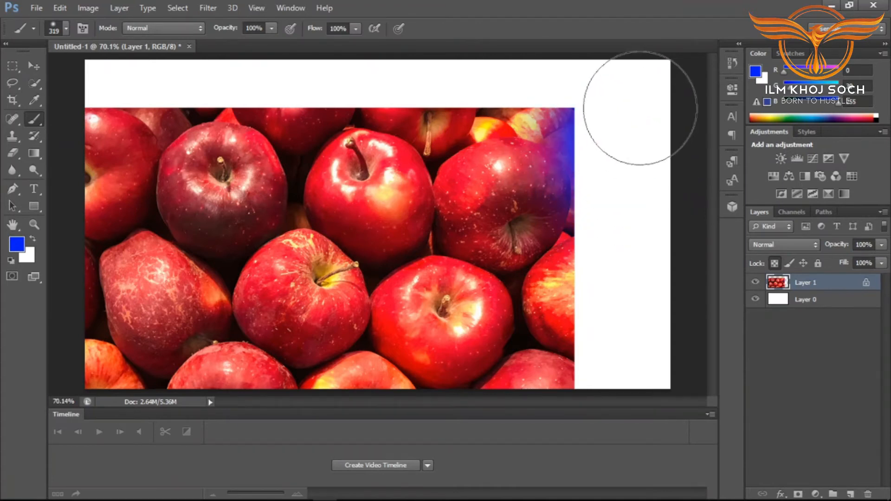
{"action": "left_click_drag", "start_coordinate": [647, 47], "coordinate": [608, 217]}
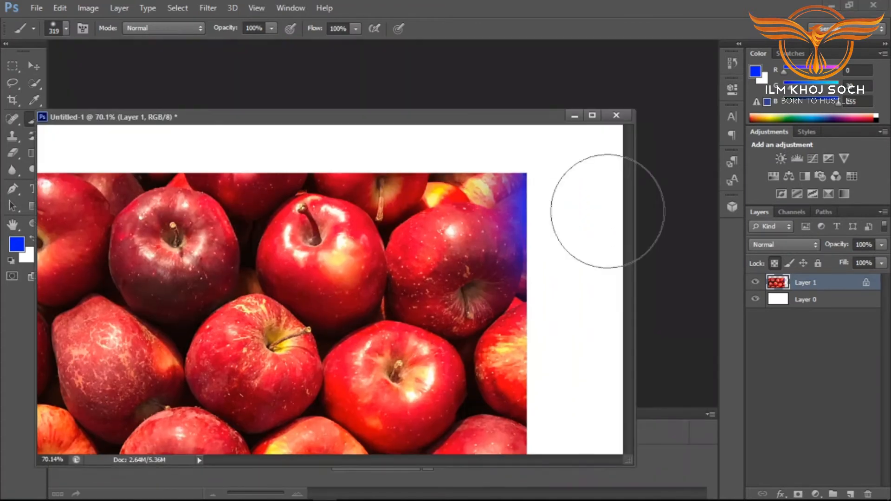
{"action": "left_click_drag", "start_coordinate": [366, 118], "coordinate": [420, 41]}
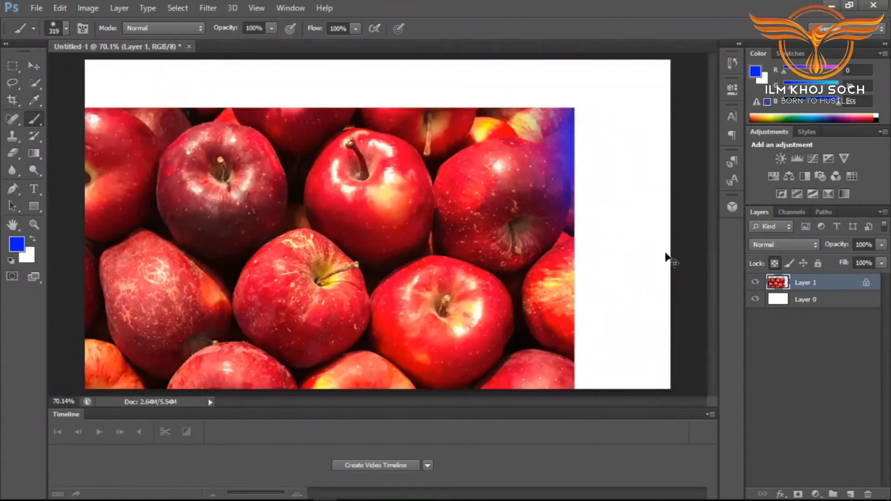
{"action": "key", "text": "ctrl+z"}
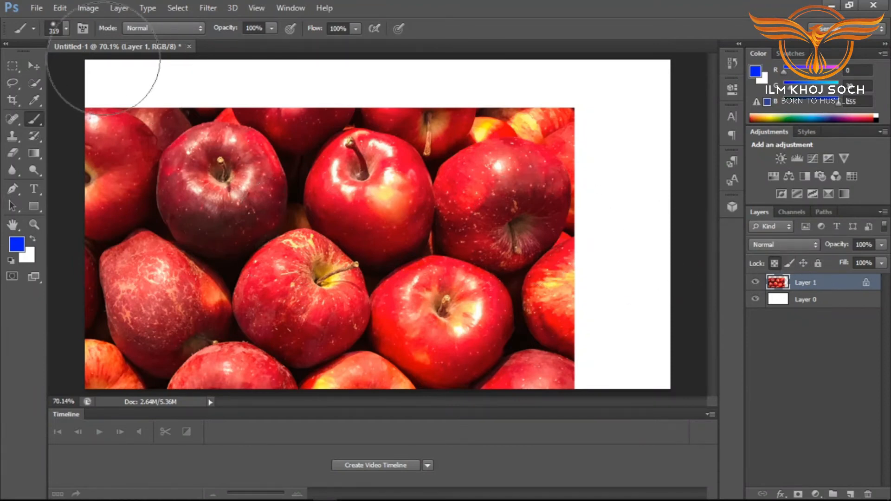
{"action": "key", "text": "ctrl+z"}
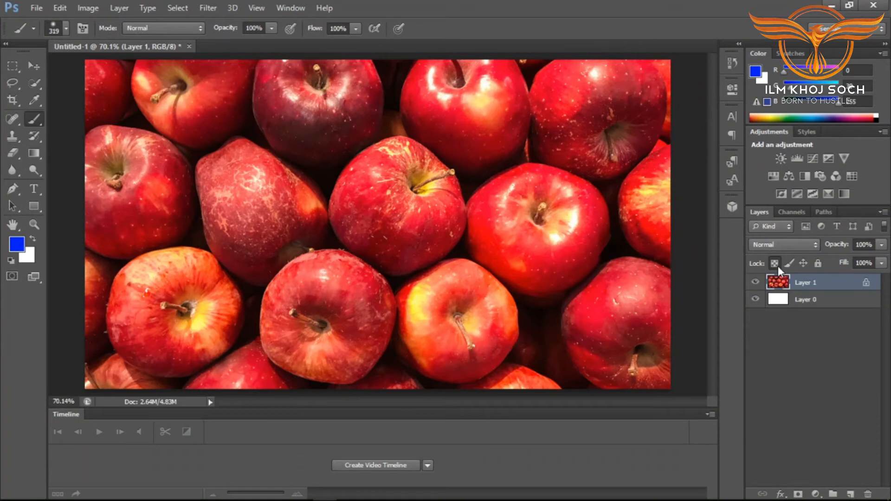
- Lock all properties of Layer 1, releasing the full lock once before applying it again
{"action": "left_click", "coordinate": [818, 264]}
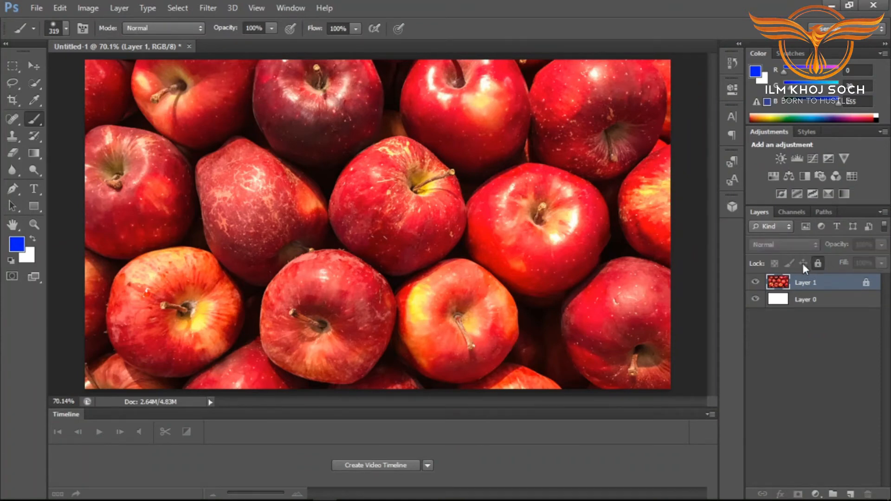
{"action": "left_click", "coordinate": [814, 263]}
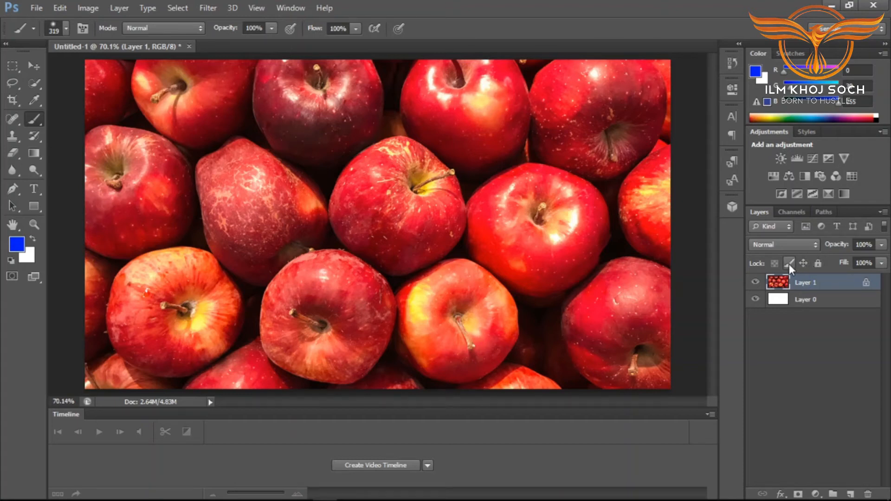
{"action": "left_click", "coordinate": [815, 263]}
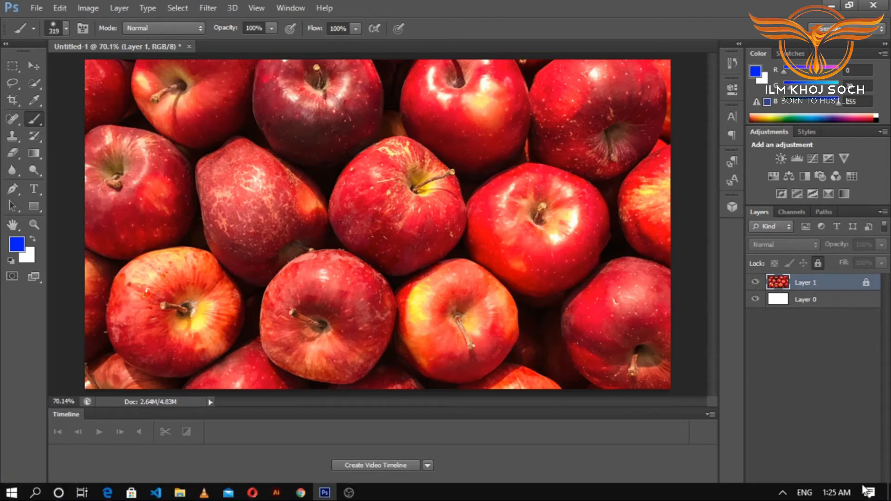
- Create a new layer above the fully locked Layer 1, paint a large blue area in its middle, and hide it
{"action": "left_click", "coordinate": [849, 494]}
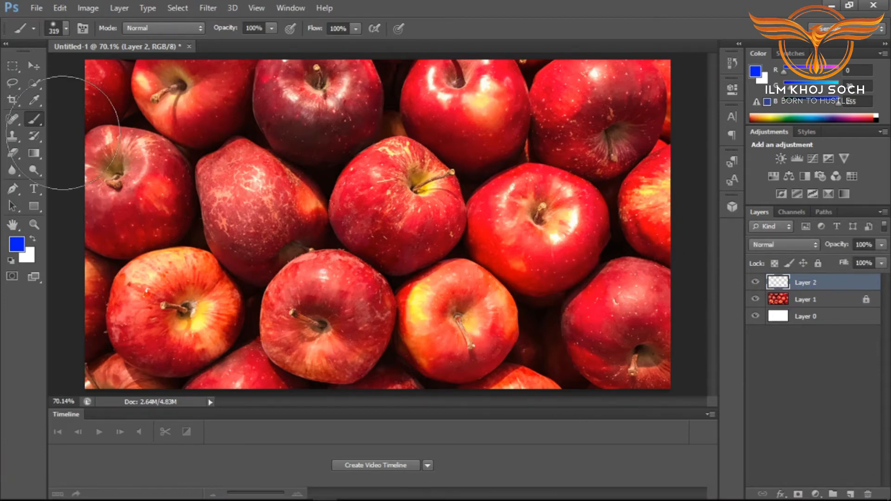
{"action": "left_click", "coordinate": [310, 150]}
{"action": "mouse_move", "coordinate": [310, 151]}
{"action": "left_mouse_down"}
{"action": "mouse_move", "coordinate": [316, 273]}
{"action": "mouse_move", "coordinate": [295, 192]}
{"action": "mouse_move", "coordinate": [381, 252]}
{"action": "mouse_move", "coordinate": [341, 94]}
{"action": "mouse_move", "coordinate": [245, 210]}
{"action": "mouse_move", "coordinate": [349, 208]}
{"action": "mouse_move", "coordinate": [237, 133]}
{"action": "mouse_move", "coordinate": [184, 272]}
{"action": "mouse_move", "coordinate": [478, 256]}
{"action": "left_mouse_up"}
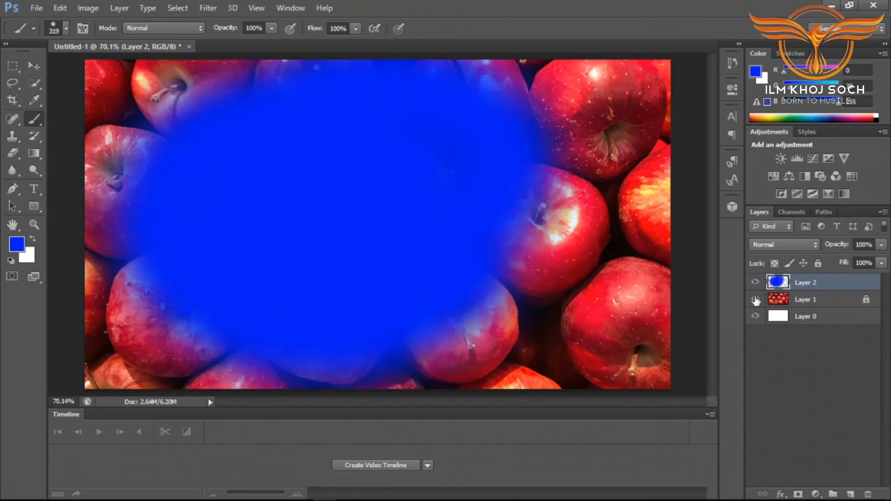
{"action": "left_click", "coordinate": [754, 284]}
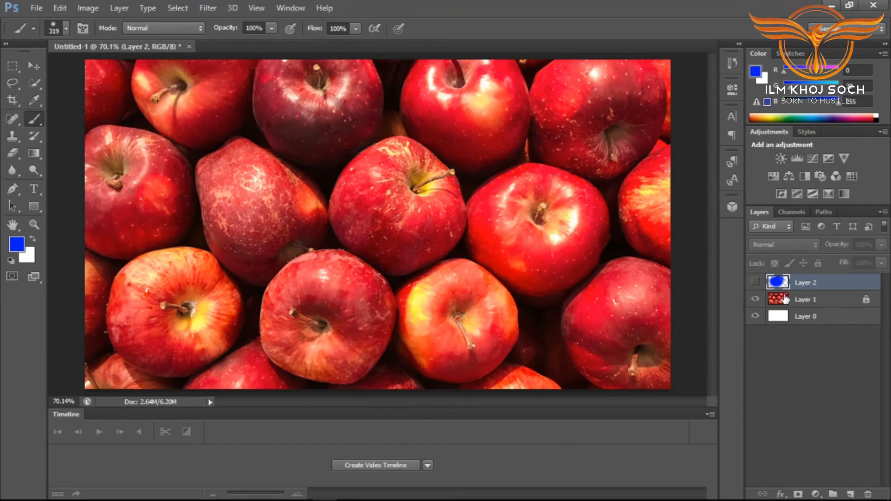
- Turn on Auto-Select for the Move tool and remove the full lock from Layer 1
{"action": "left_click", "coordinate": [810, 302]}
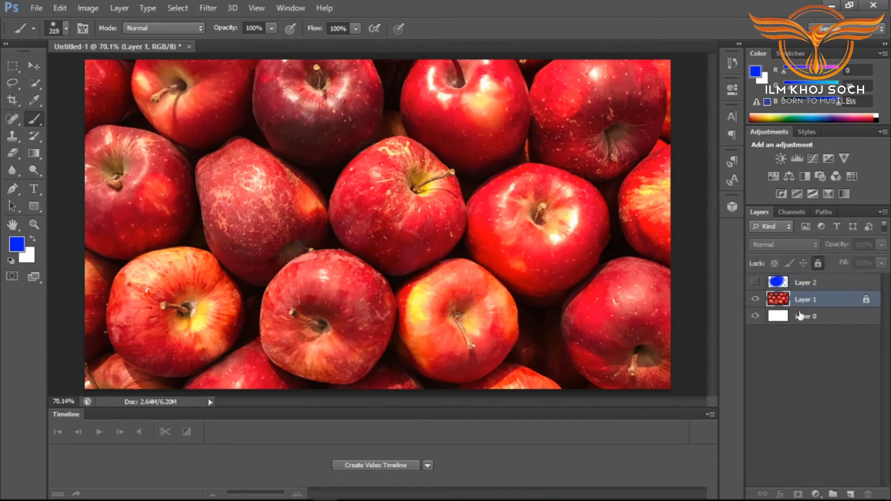
{"action": "left_click", "coordinate": [799, 320]}
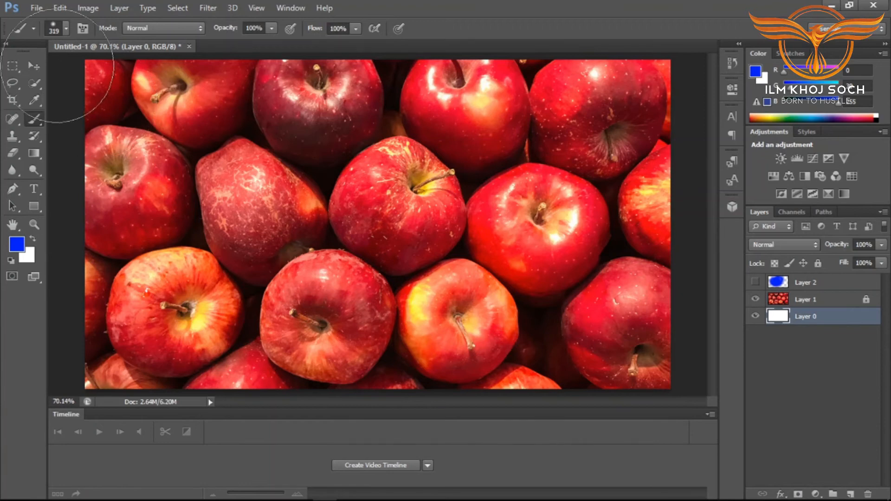
{"action": "left_click", "coordinate": [27, 66]}
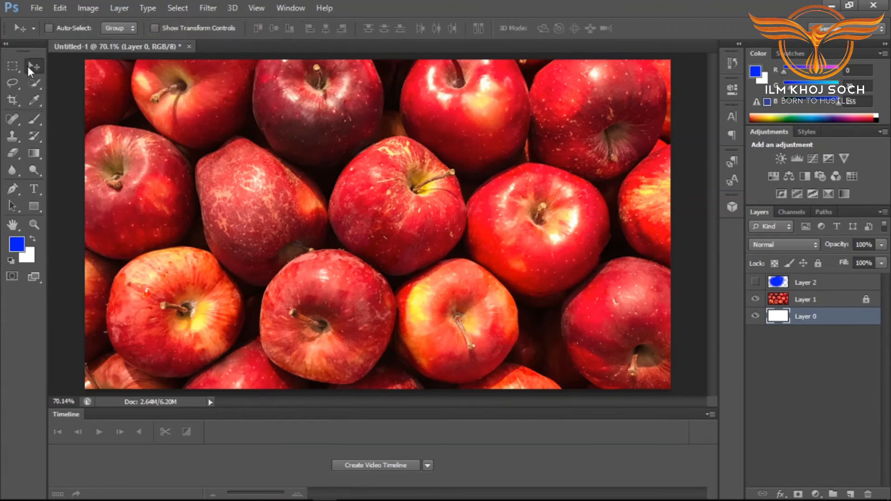
{"action": "left_click", "coordinate": [49, 28]}
{"action": "left_click", "coordinate": [850, 303]}
{"action": "left_click", "coordinate": [819, 265]}
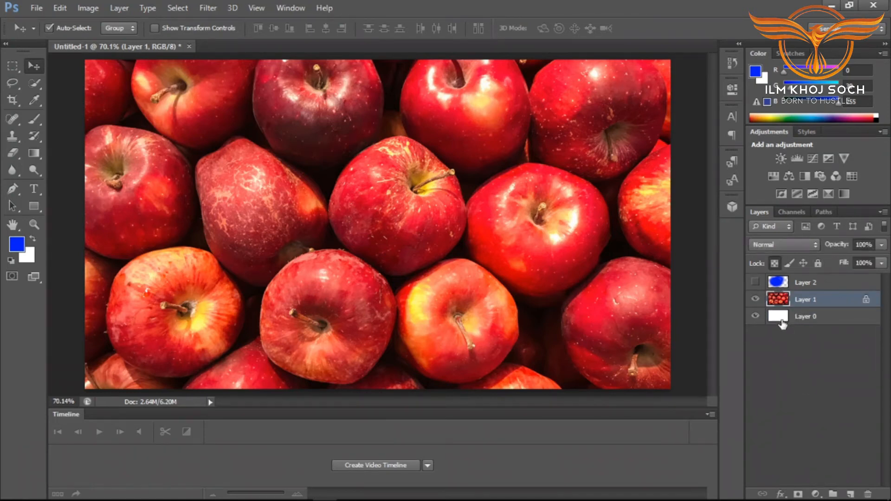
- Show Layer 2, then move its blue area up and right and the apple photo up as independent layers
{"action": "left_click", "coordinate": [756, 282]}
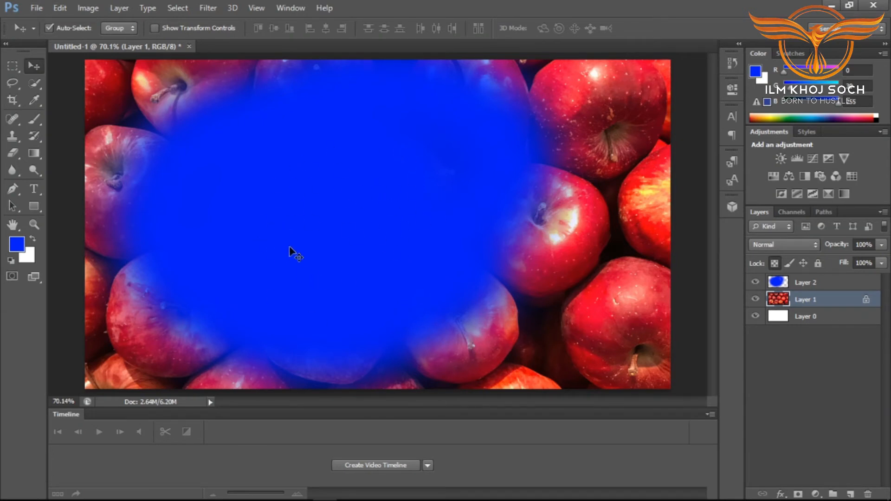
{"action": "left_click_drag", "start_coordinate": [313, 246], "coordinate": [386, 186]}
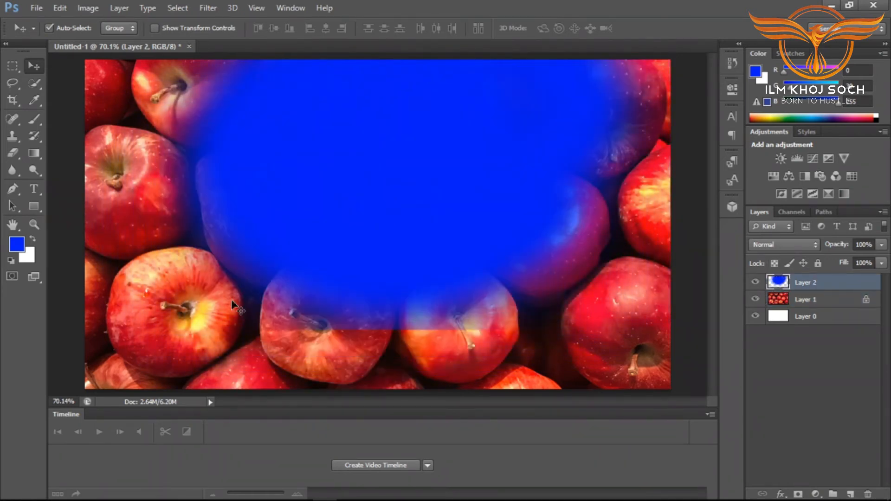
{"action": "left_click_drag", "start_coordinate": [138, 359], "coordinate": [194, 281]}
{"action": "left_click_drag", "start_coordinate": [228, 234], "coordinate": [139, 311]}
- Move the apple photo up and right across the canvas, and shift the white Layer 0 to the left
{"action": "left_click", "coordinate": [831, 318]}
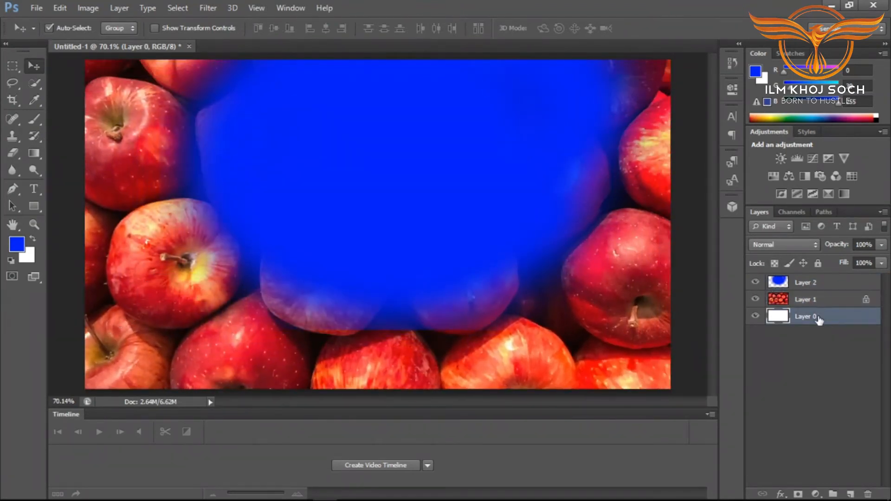
{"action": "left_click_drag", "start_coordinate": [214, 362], "coordinate": [405, 224]}
{"action": "left_click_drag", "start_coordinate": [155, 360], "coordinate": [130, 358]}
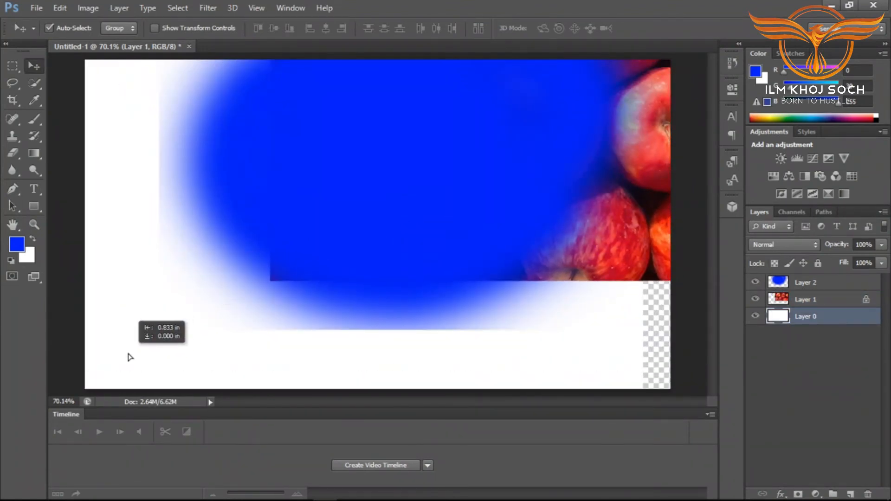
- Move the blue area and the apple photo down and left, and shift the white layer back right to the canvas edge
{"action": "left_click", "coordinate": [470, 209]}
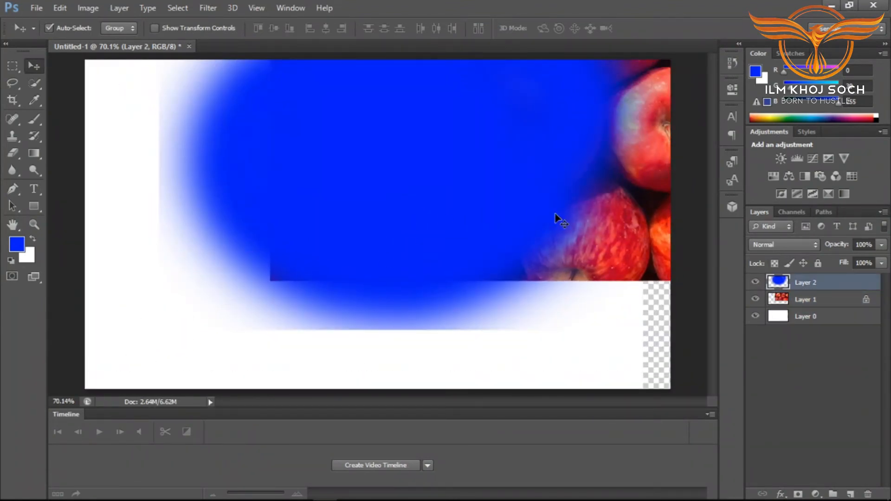
{"action": "left_click_drag", "start_coordinate": [545, 106], "coordinate": [389, 247]}
{"action": "left_click_drag", "start_coordinate": [569, 177], "coordinate": [495, 200]}
{"action": "left_click_drag", "start_coordinate": [278, 278], "coordinate": [354, 239]}
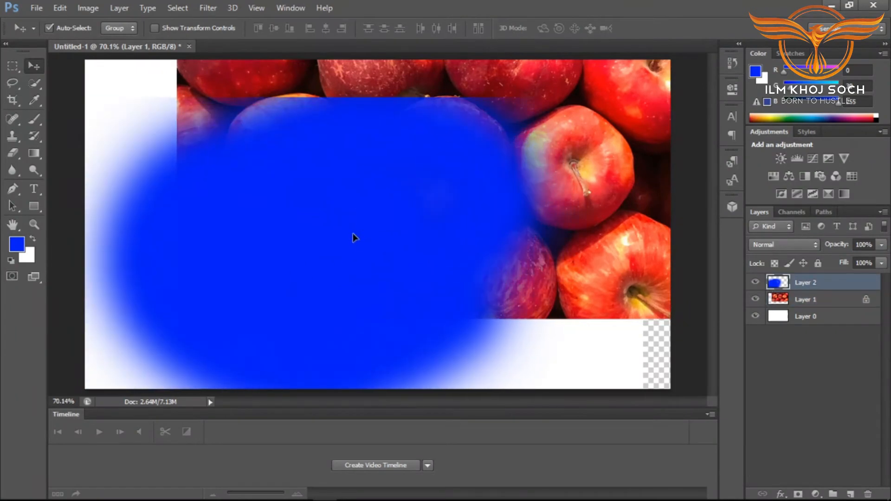
{"action": "left_click_drag", "start_coordinate": [593, 364], "coordinate": [627, 360]}
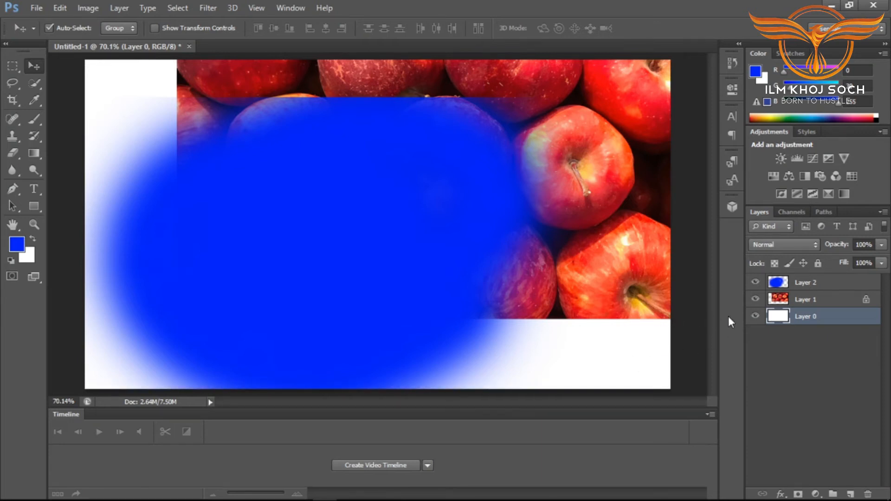
- Apply the full lock to Layer 0 and Layer 1, and try to move the apple photo
{"action": "left_click", "coordinate": [819, 263]}
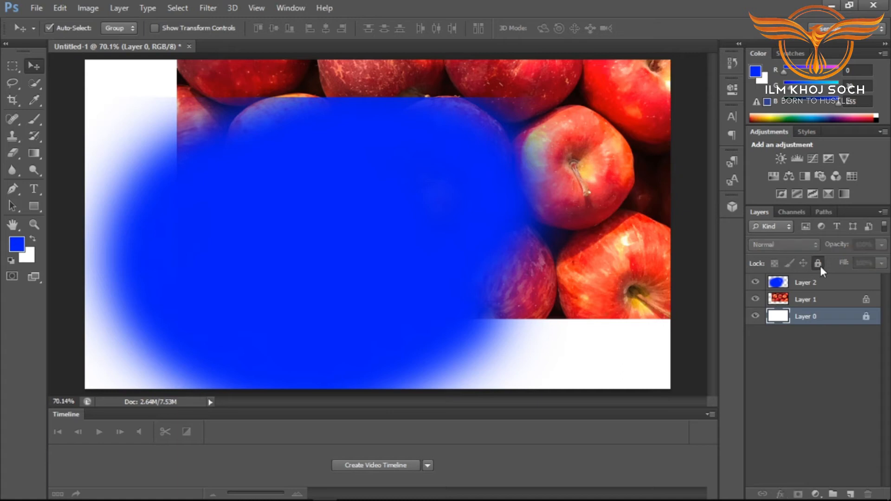
{"action": "left_click", "coordinate": [844, 299]}
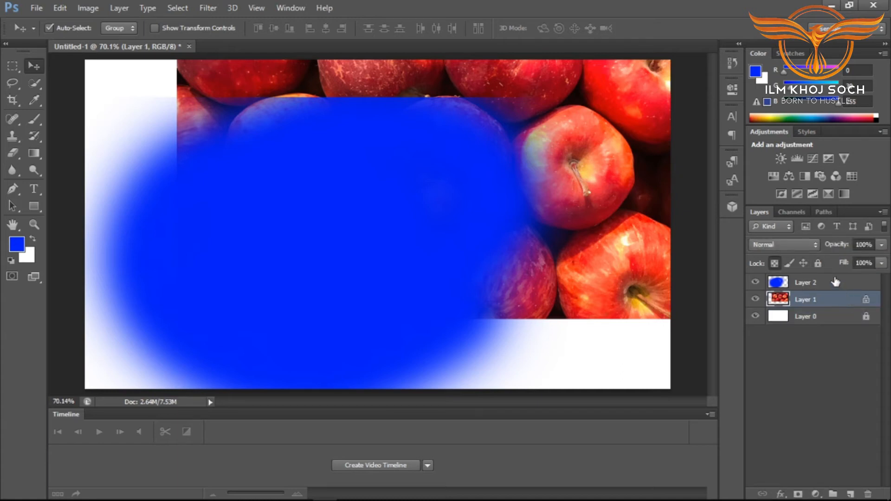
{"action": "left_click", "coordinate": [819, 264]}
{"action": "left_click_drag", "start_coordinate": [601, 213], "coordinate": [512, 277]}
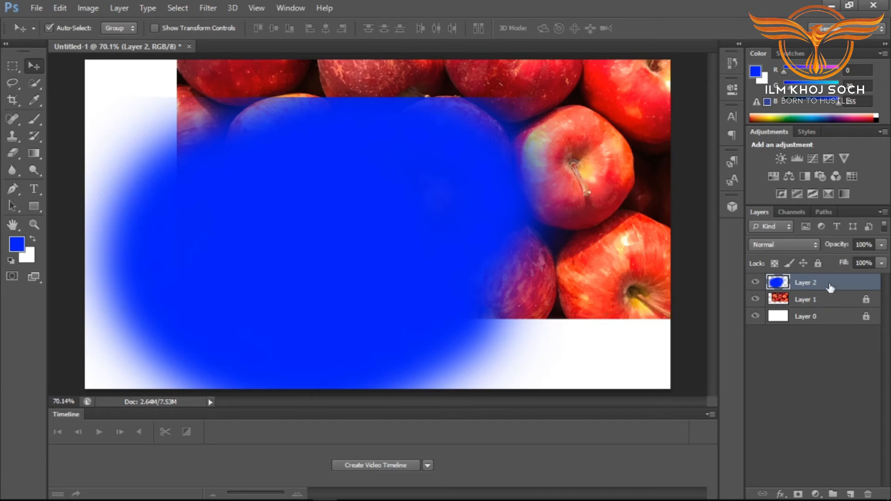
- Remove the full and transparent pixel locks from Layer 1, and move the apple photo up and left
{"action": "left_click", "coordinate": [859, 304]}
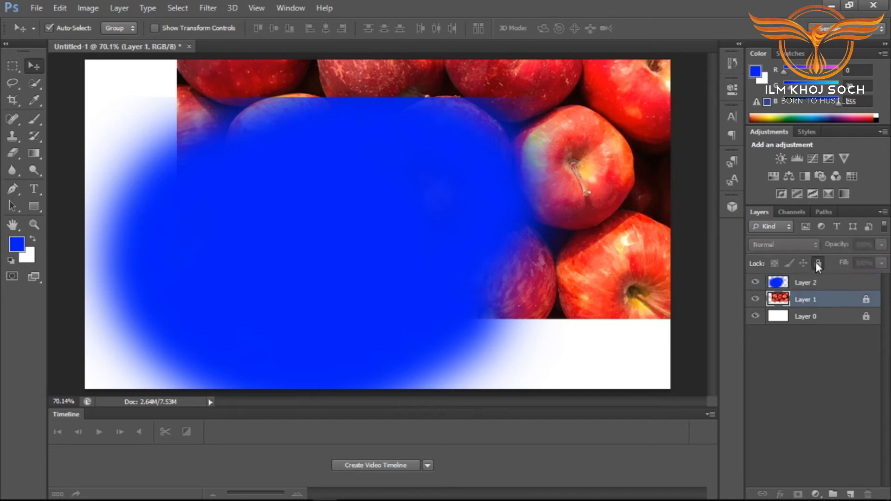
{"action": "left_click", "coordinate": [817, 264]}
{"action": "left_click", "coordinate": [775, 263]}
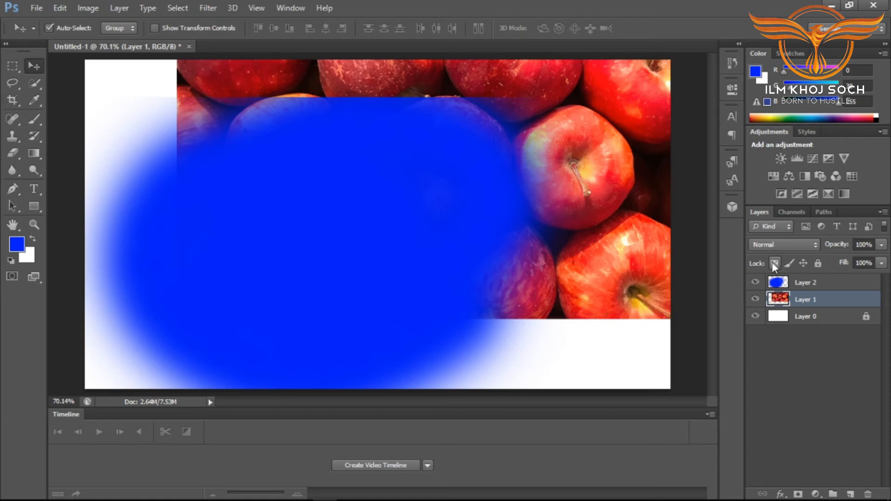
{"action": "left_click_drag", "start_coordinate": [636, 247], "coordinate": [564, 211]}
- Select Layer 1 and Layer 2 together on the canvas and move both down, then up and right
{"action": "left_click", "coordinate": [116, 378], "text": "shift"}
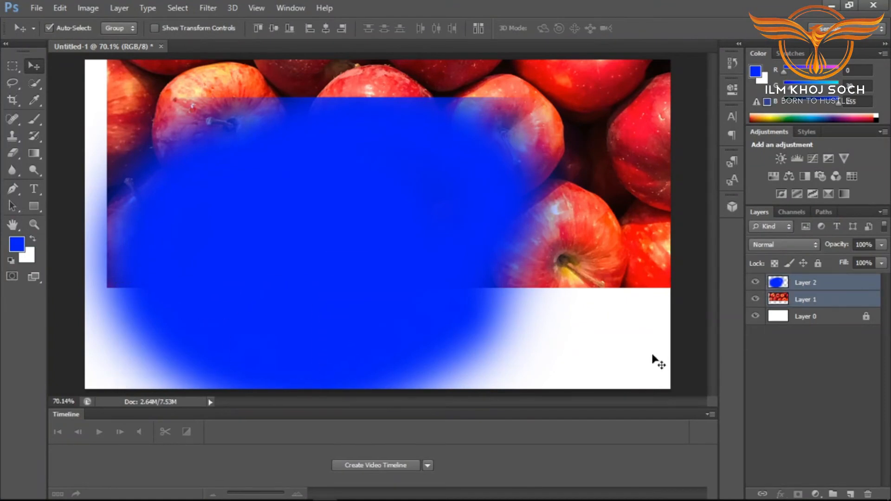
{"action": "left_click_drag", "start_coordinate": [638, 355], "coordinate": [565, 294]}
{"action": "left_click_drag", "start_coordinate": [643, 223], "coordinate": [646, 251]}
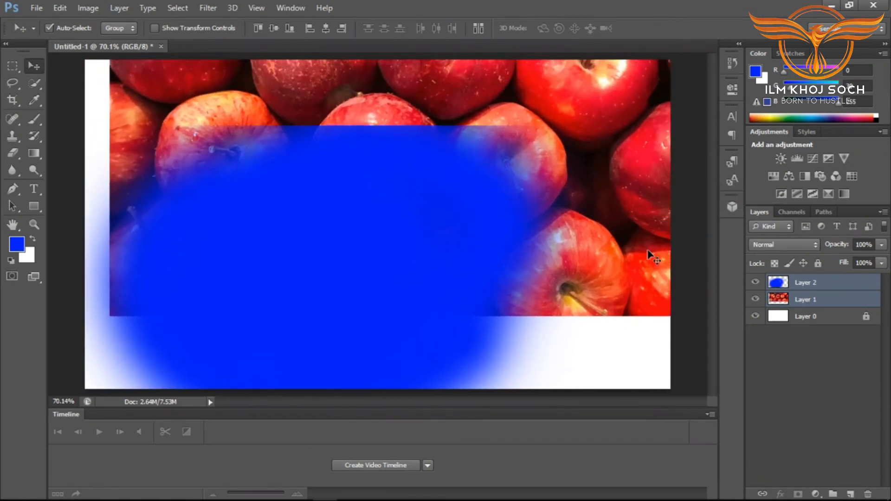
{"action": "left_click_drag", "start_coordinate": [525, 279], "coordinate": [546, 235]}
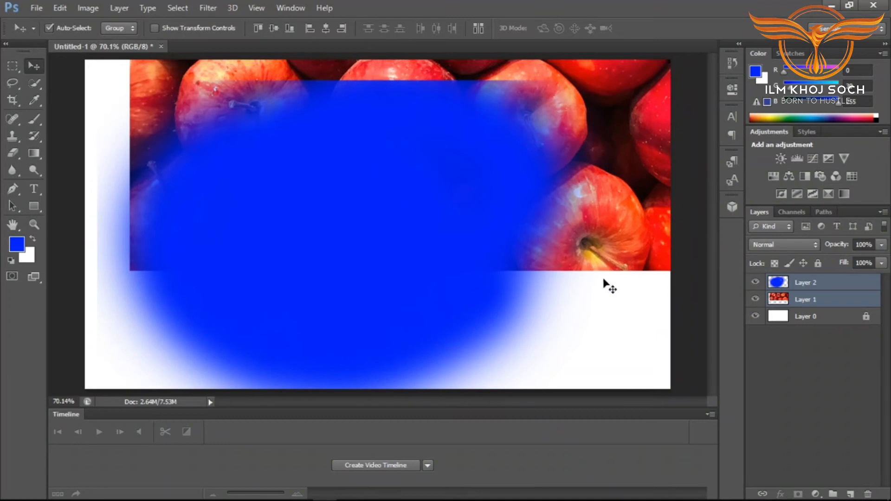
- Deselect all layers, reselect Layer 1 and Layer 2 with a selection box on the canvas, and toggle Layer 1's visibility off and on
{"action": "left_click", "coordinate": [598, 292]}
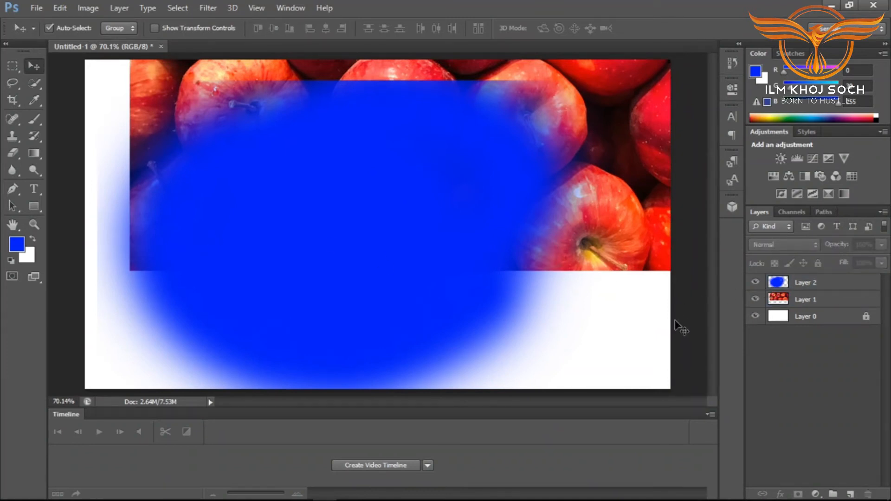
{"action": "left_click_drag", "start_coordinate": [664, 335], "coordinate": [369, 184]}
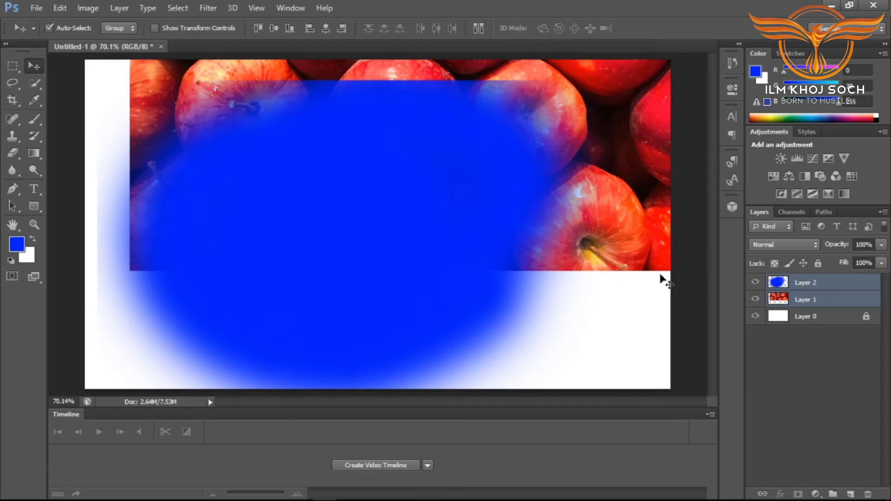
{"action": "left_click", "coordinate": [757, 300]}
{"action": "left_click", "coordinate": [757, 300]}
- Apply the full lock to Layer 1, move the blue area up and right, and try to move the locked photo
{"action": "left_click", "coordinate": [834, 303]}
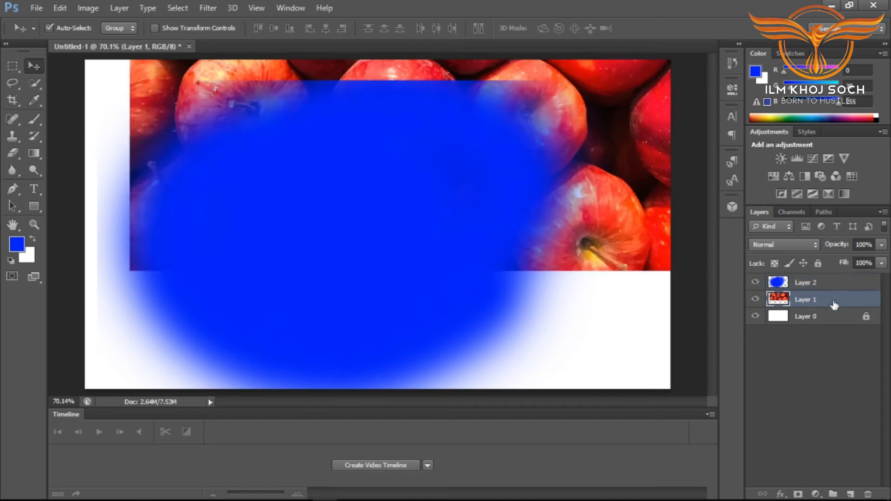
{"action": "left_click", "coordinate": [818, 263]}
{"action": "left_click_drag", "start_coordinate": [617, 338], "coordinate": [289, 302]}
{"action": "left_click_drag", "start_coordinate": [296, 267], "coordinate": [368, 138]}
{"action": "left_click_drag", "start_coordinate": [613, 215], "coordinate": [503, 303]}
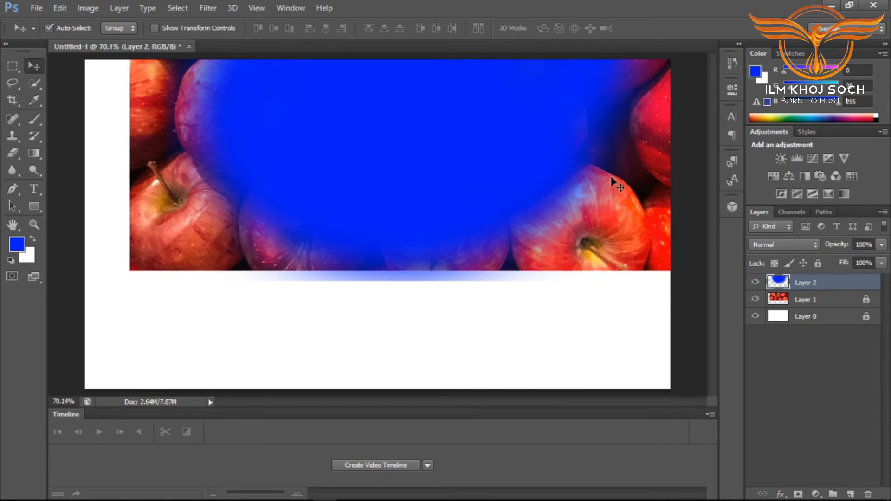
- Remove the full lock from Layer 1 and move the apple photo down and left until it fills the canvas
{"action": "left_click", "coordinate": [866, 301]}
{"action": "left_click", "coordinate": [819, 264]}
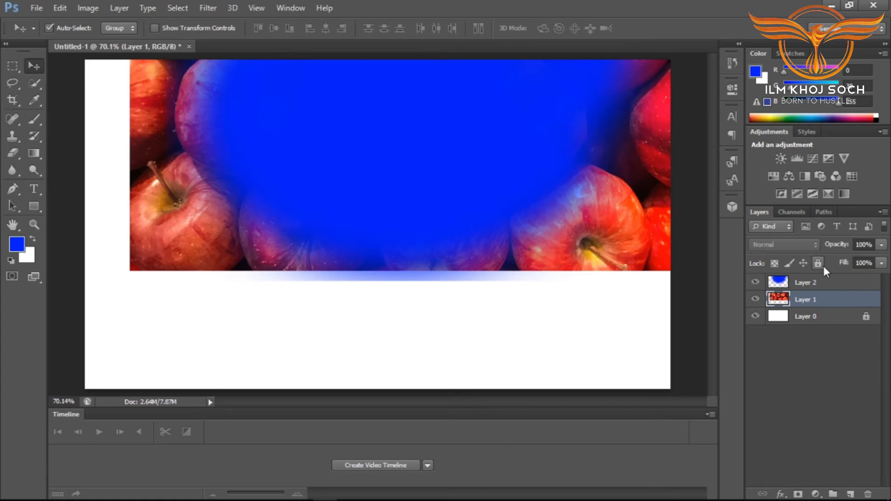
{"action": "left_click_drag", "start_coordinate": [659, 263], "coordinate": [612, 374]}
- Delete Layer 2 with the blue paint
{"action": "left_click", "coordinate": [770, 285]}
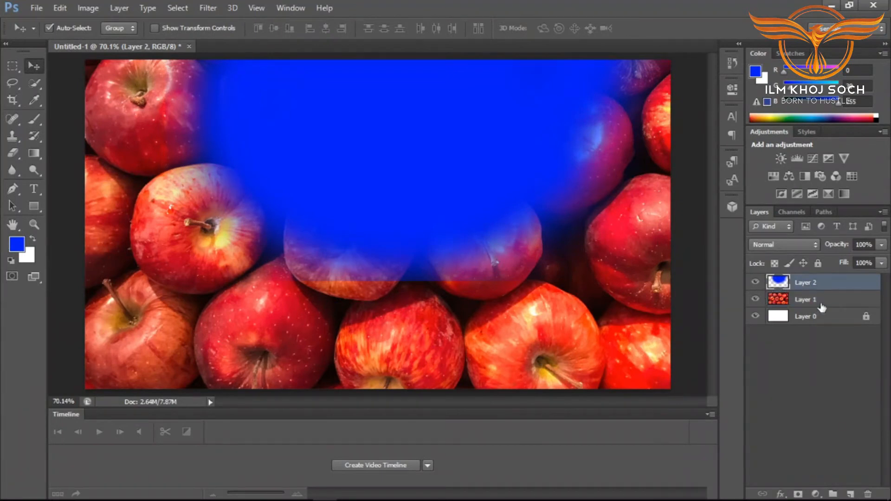
{"action": "key", "text": "Delete"}
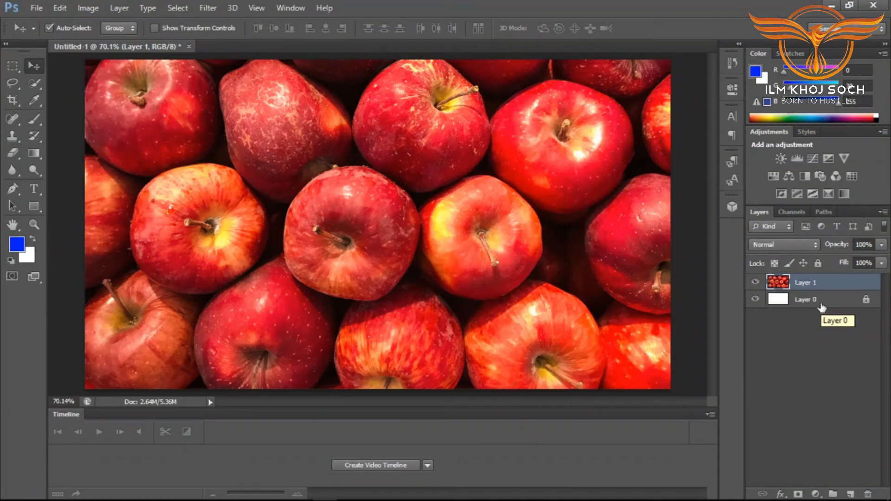
- Preview blend modes such as Difference on Layer 1 and set the blend mode to Normal
{"action": "left_click", "coordinate": [809, 243]}
{"action": "left_click", "coordinate": [809, 243]}
{"action": "left_click", "coordinate": [810, 243]}
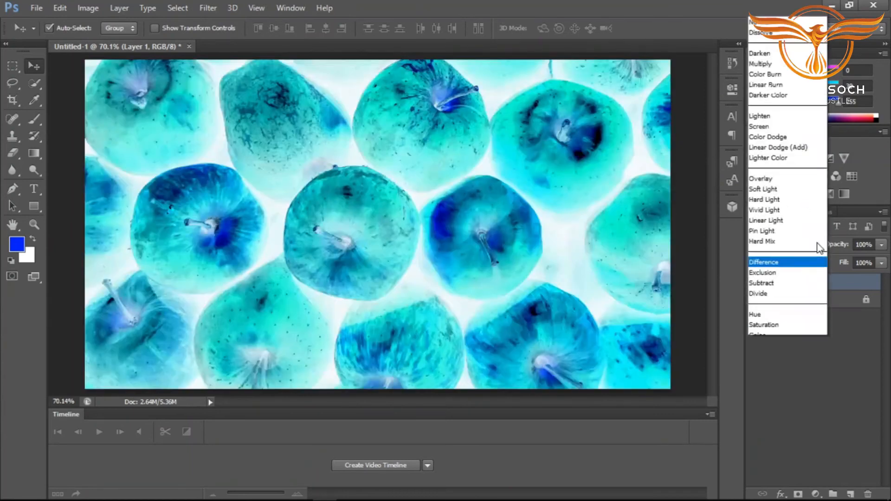
{"action": "left_click", "coordinate": [802, 16]}
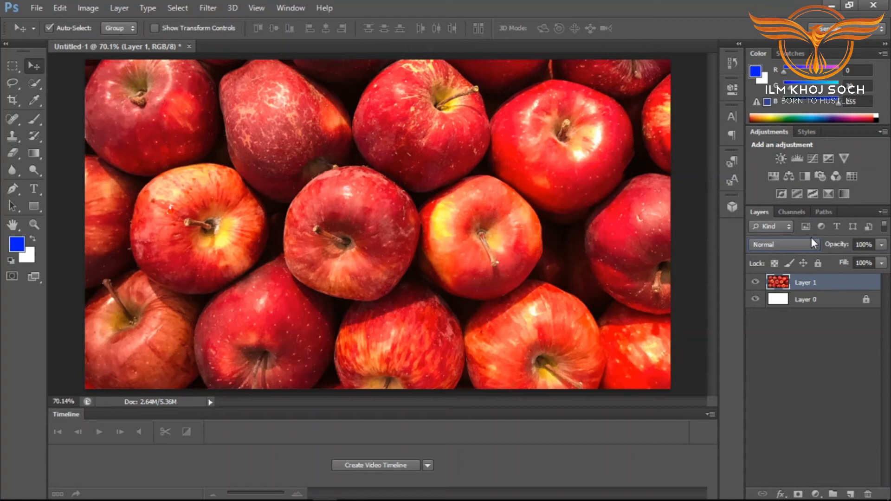
- Try the opacity slider on Layer 1 and leave the opacity at 100%
{"action": "left_click", "coordinate": [882, 246]}
{"action": "left_click", "coordinate": [882, 247]}
{"action": "left_click", "coordinate": [882, 247]}
{"action": "mouse_move", "coordinate": [880, 262]}
{"action": "left_mouse_down"}
{"action": "mouse_move", "coordinate": [828, 260]}
{"action": "mouse_move", "coordinate": [888, 261]}
{"action": "left_mouse_up"}
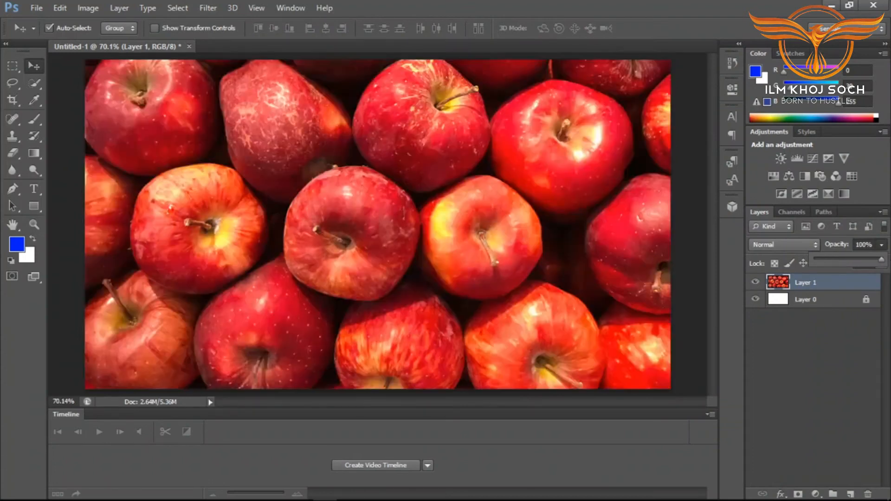
{"action": "left_click", "coordinate": [883, 246]}
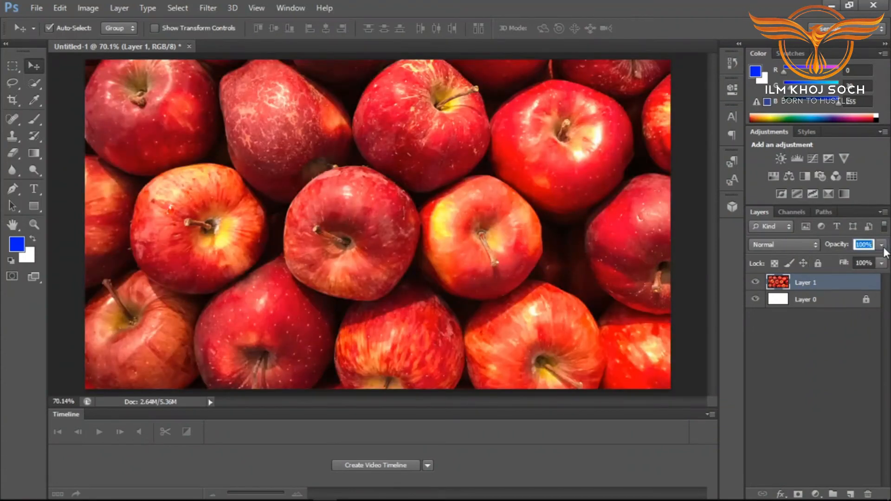
- Remove the full lock from the white Layer 0 and delete that layer
{"action": "left_click", "coordinate": [835, 305]}
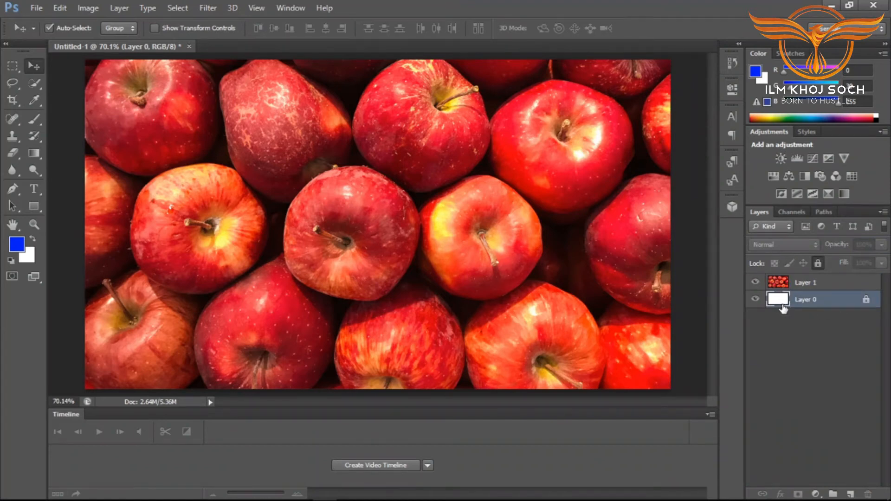
{"action": "left_click", "coordinate": [818, 263]}
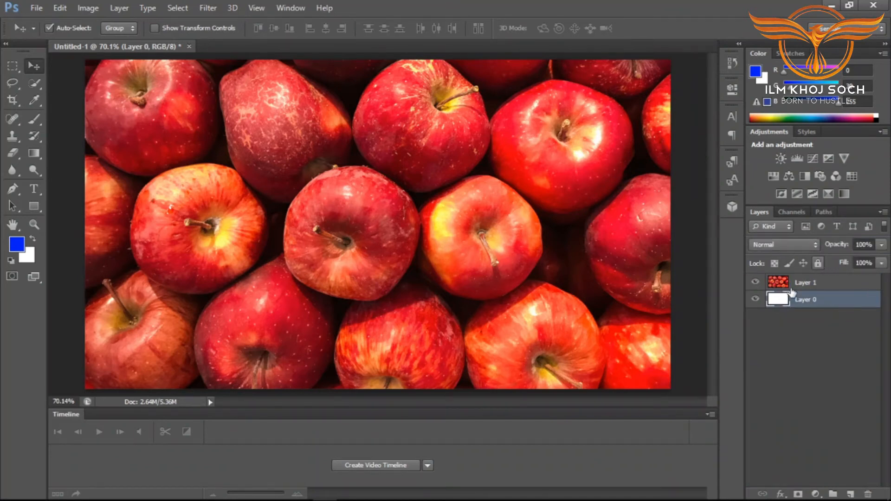
{"action": "key", "text": "Delete"}
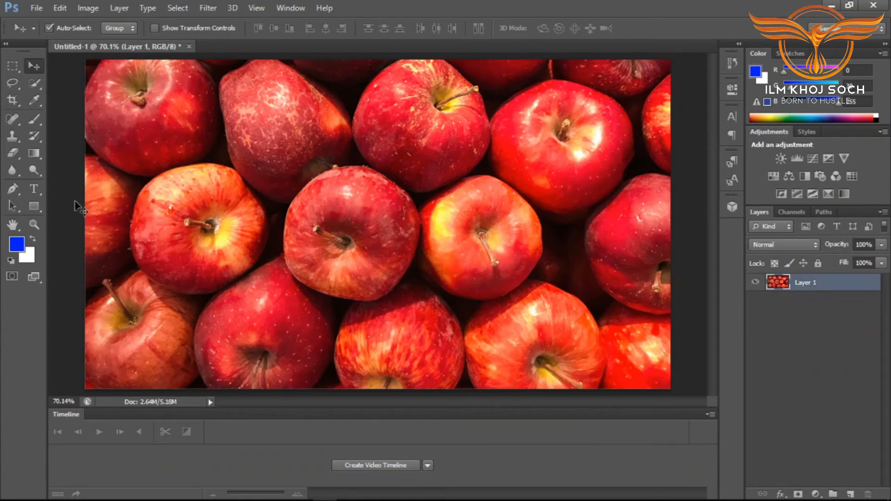
- Set the foreground color to yellow f6ff00 and draw a filled rectangle of about 1330 by 748 px over the whole canvas
{"action": "left_click", "coordinate": [40, 207]}
{"action": "left_click", "coordinate": [17, 244]}
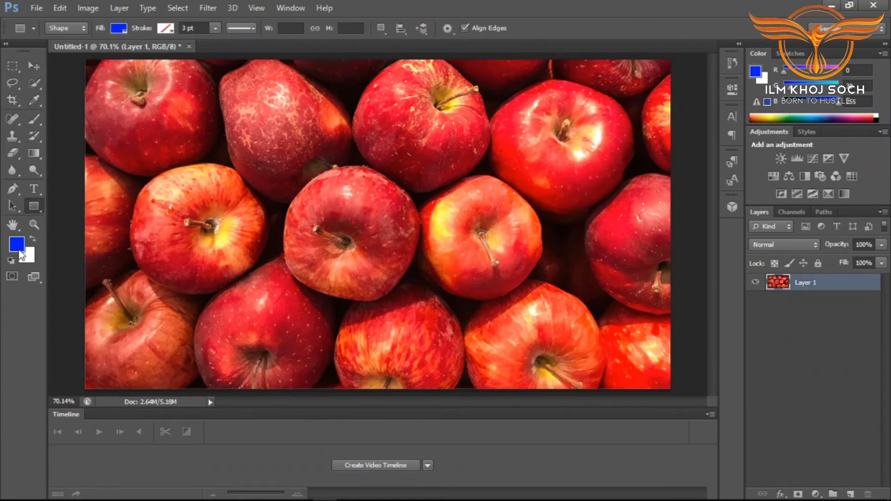
{"action": "left_click", "coordinate": [618, 244]}
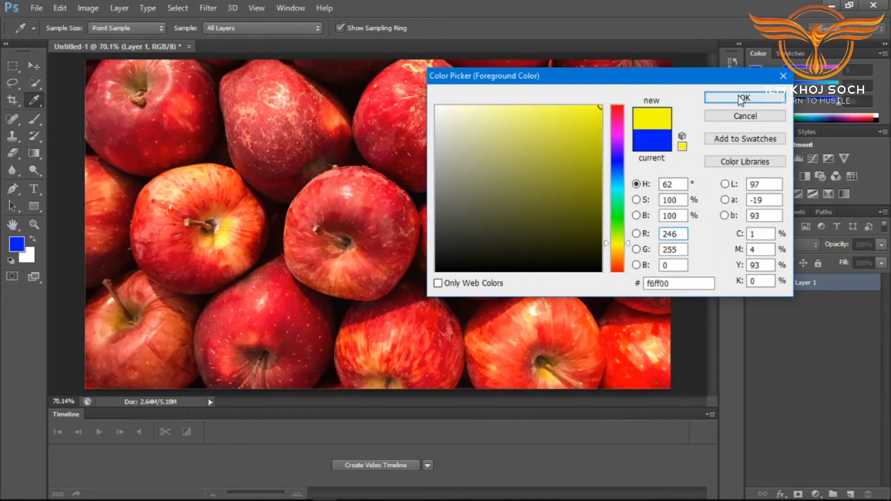
{"action": "left_click", "coordinate": [723, 97]}
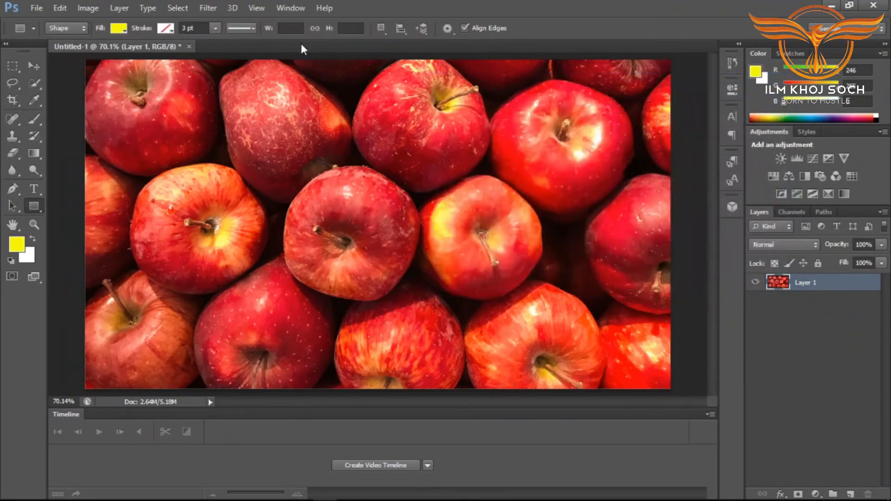
{"action": "left_click_drag", "start_coordinate": [83, 58], "coordinate": [689, 397]}
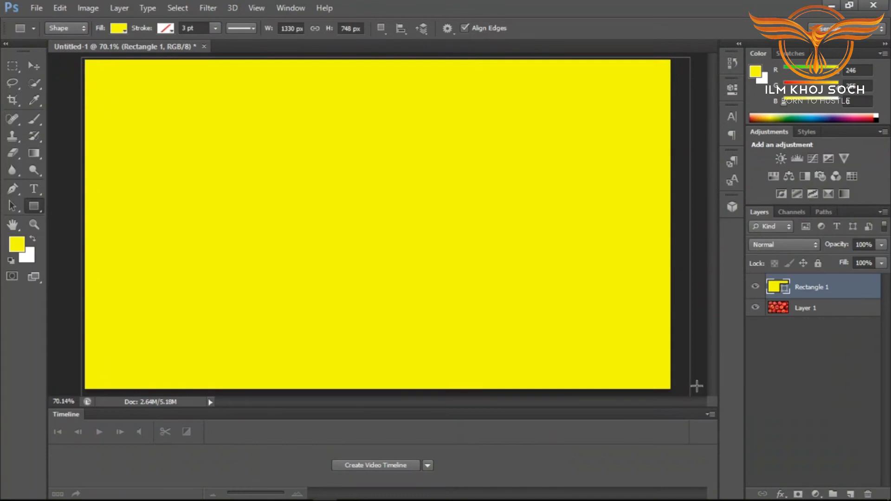
- Select Layer 1, toggle the visibility of the yellow Rectangle 1 layer off and on, and select Rectangle 1
{"action": "left_click", "coordinate": [835, 315]}
{"action": "left_click", "coordinate": [756, 287]}
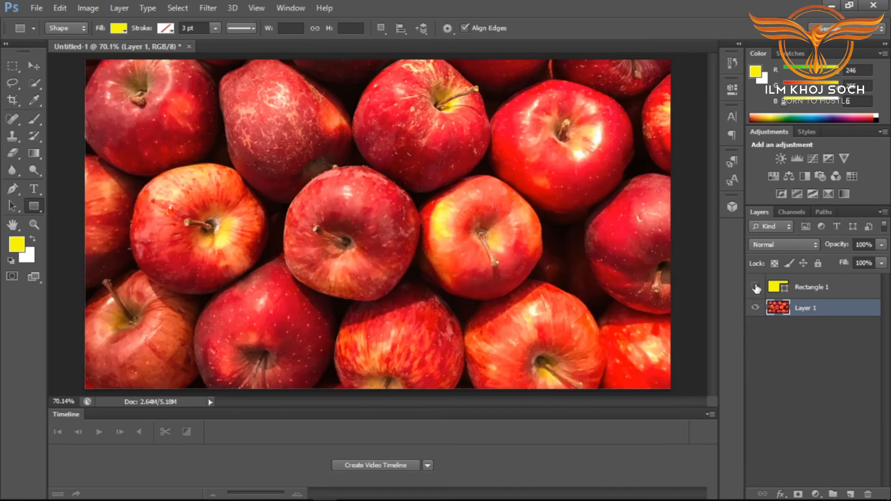
{"action": "left_click", "coordinate": [756, 287]}
{"action": "left_click", "coordinate": [818, 289]}
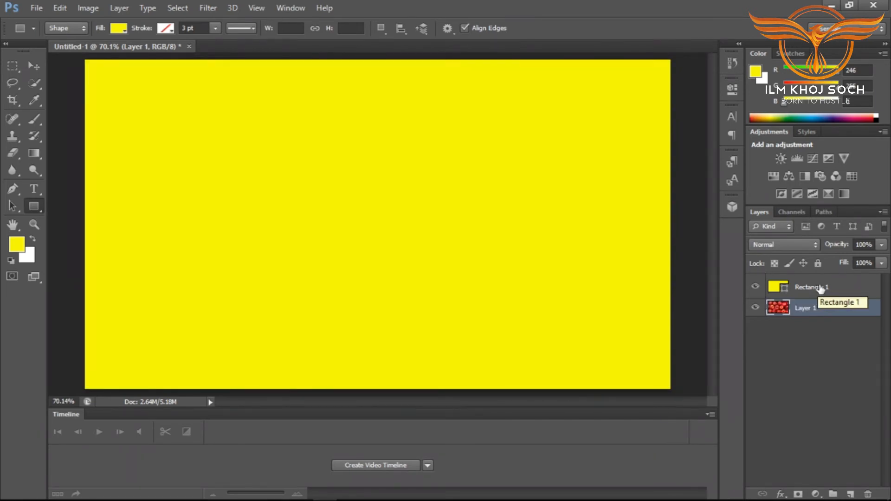
- Try lower opacity values on the yellow Rectangle 1 layer and return its opacity to 100%
{"action": "left_click", "coordinate": [882, 245]}
{"action": "left_click_drag", "start_coordinate": [882, 260], "coordinate": [840, 258]}
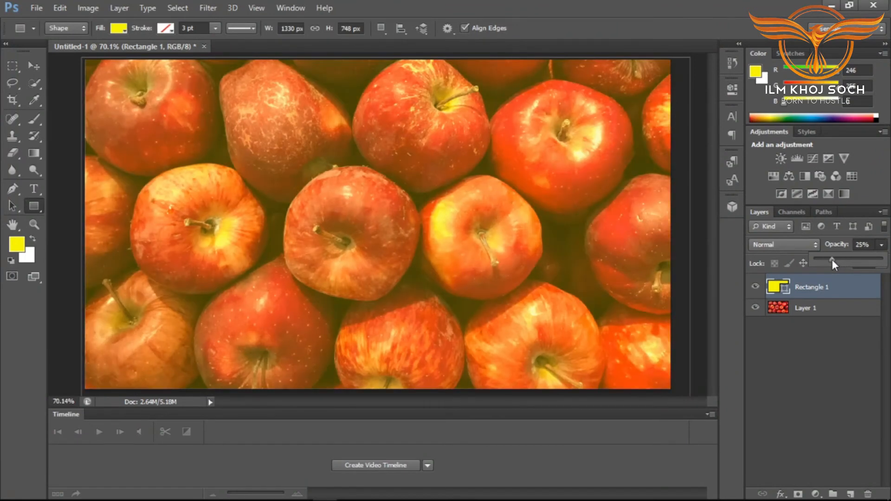
{"action": "left_click_drag", "start_coordinate": [831, 262], "coordinate": [828, 263]}
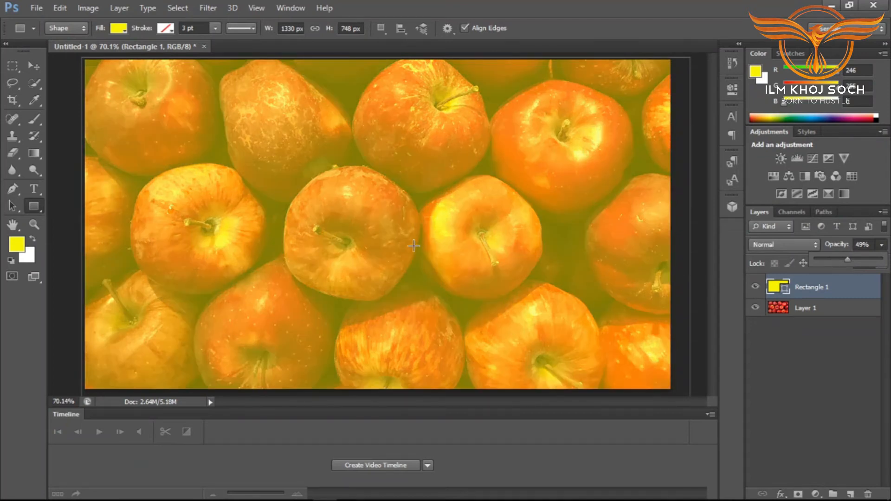
{"action": "left_click_drag", "start_coordinate": [843, 259], "coordinate": [883, 251]}
- Lower the fill of the Rectangle 1 layer to 18% and review its blend mode options, keeping Normal
{"action": "left_click", "coordinate": [882, 264]}
{"action": "left_click_drag", "start_coordinate": [848, 276], "coordinate": [827, 280]}
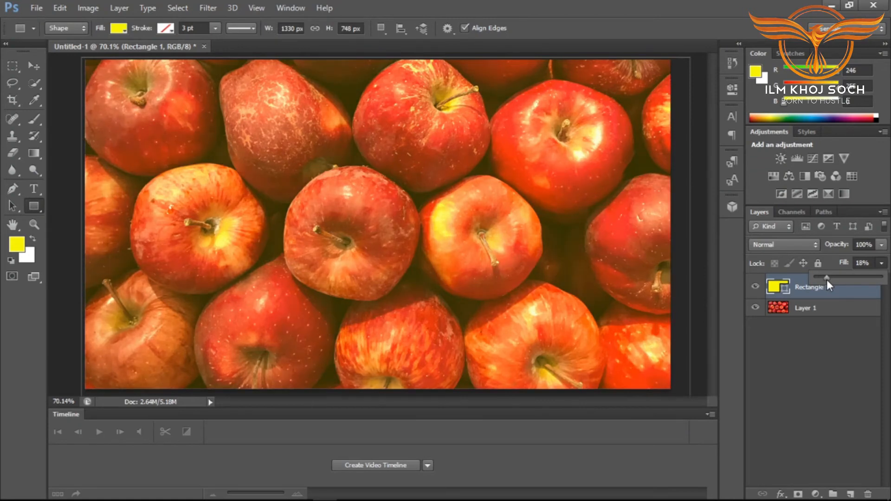
{"action": "left_click", "coordinate": [884, 264]}
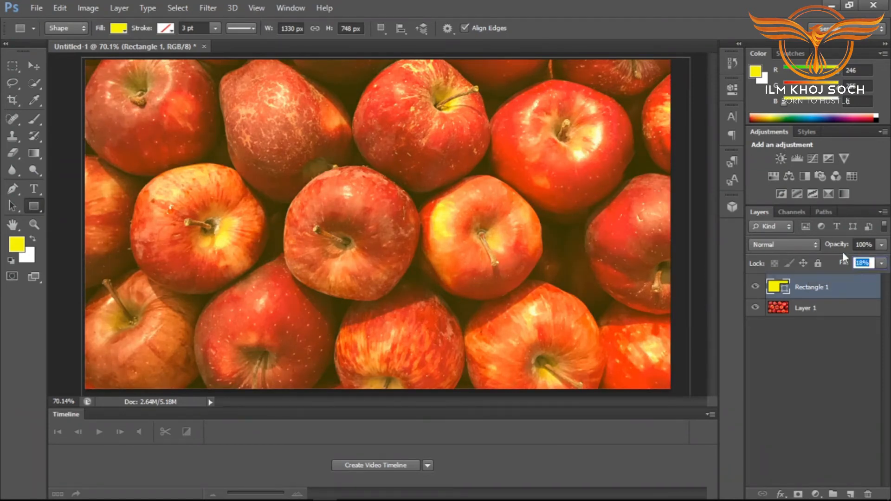
{"action": "left_click", "coordinate": [799, 243]}
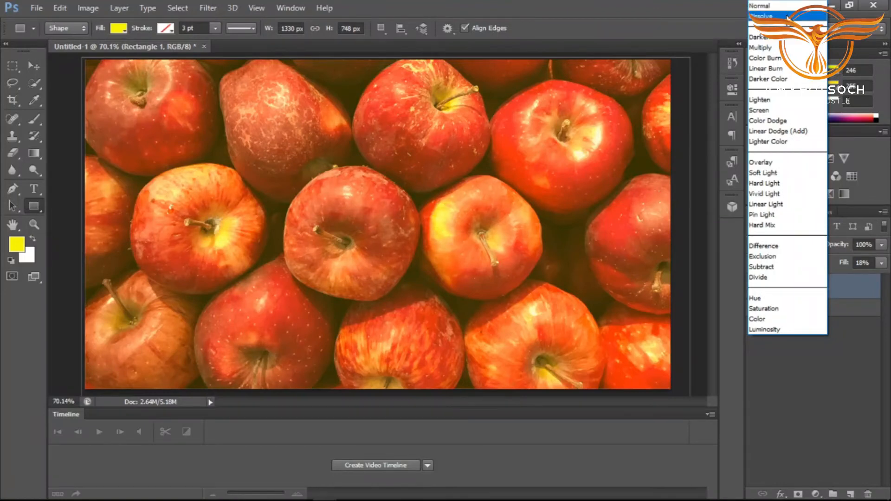
{"action": "left_click", "coordinate": [846, 363]}
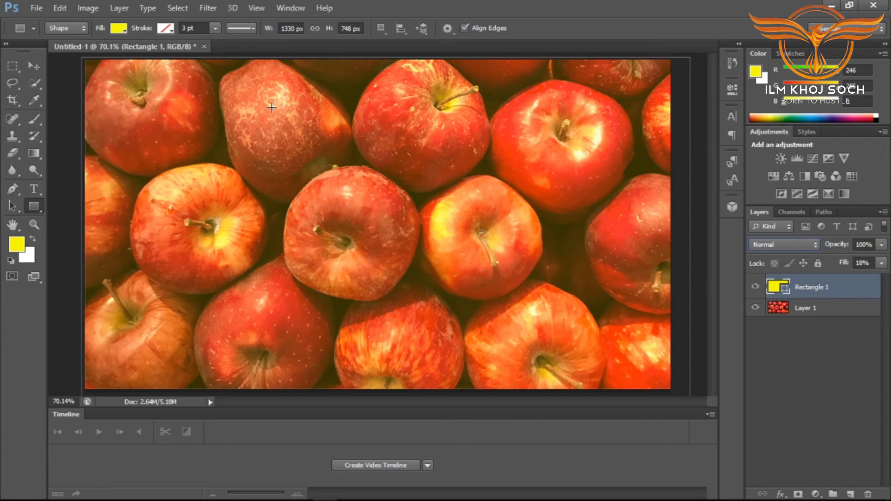
- Delete the yellow Rectangle 1 layer and add six empty layers above the apple photo
{"action": "left_click", "coordinate": [33, 66]}
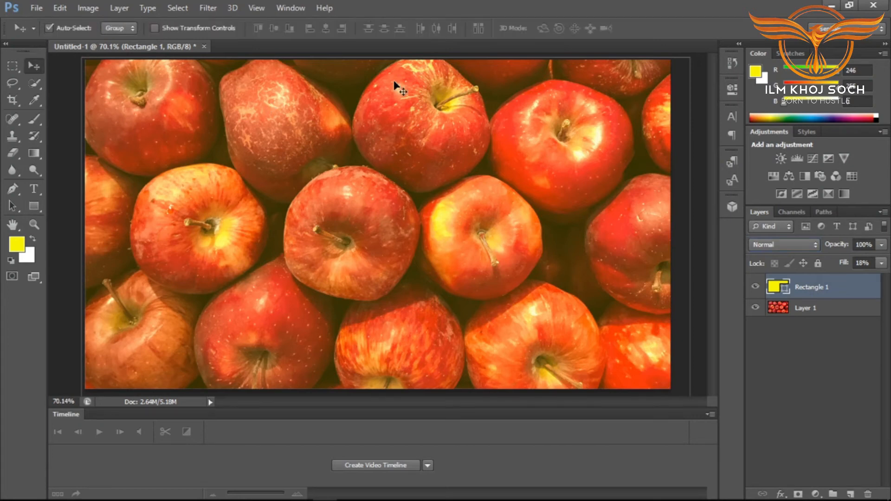
{"action": "key", "text": "Delete"}
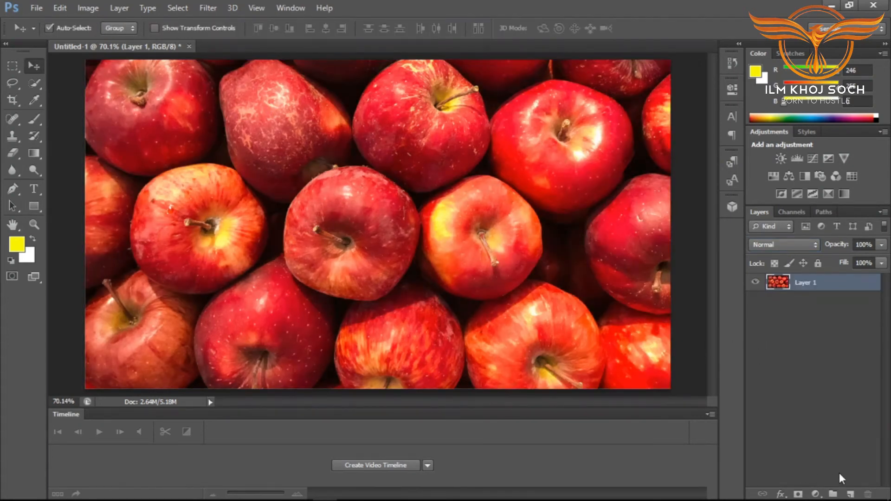
{"action": "left_click", "coordinate": [850, 494]}
{"action": "left_click", "coordinate": [850, 494]}
{"action": "left_click", "coordinate": [850, 494]}
{"action": "left_click", "coordinate": [851, 494]}
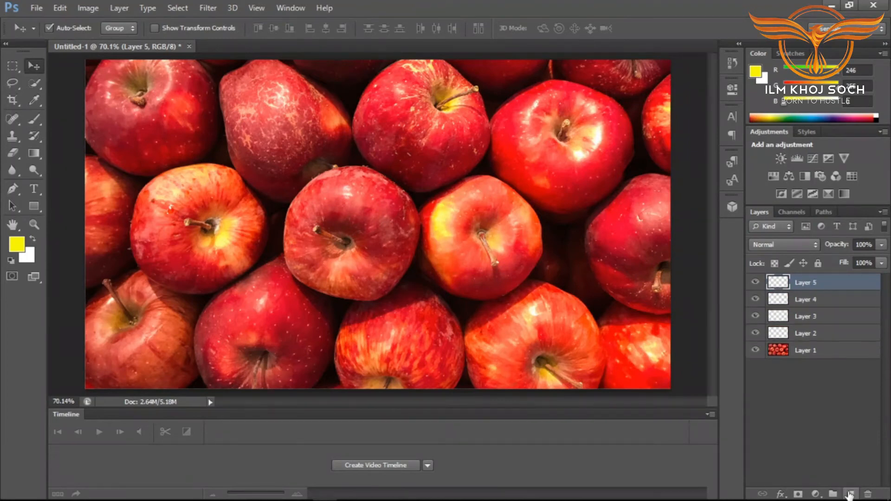
{"action": "left_click", "coordinate": [851, 494]}
{"action": "left_click", "coordinate": [851, 494]}
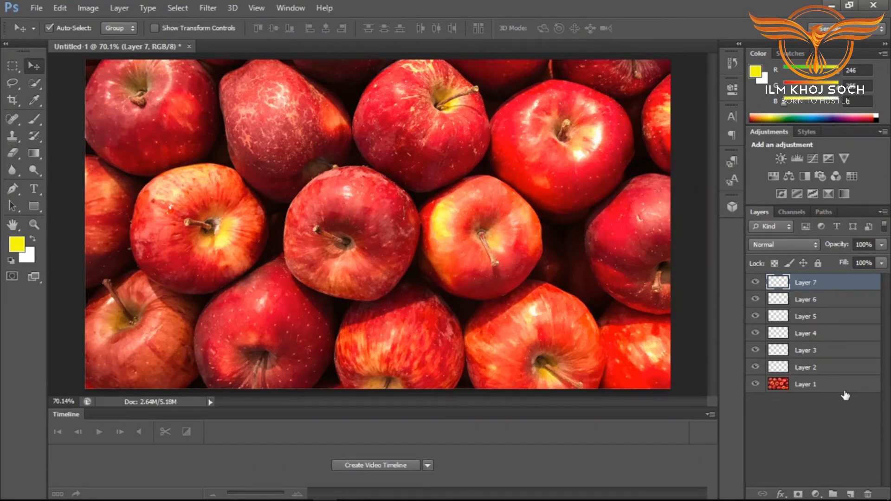
- Create a new 1280 by 720 px document with a white background and add one empty layer, with the Brush tool active
{"action": "key", "text": "ctrl+n"}
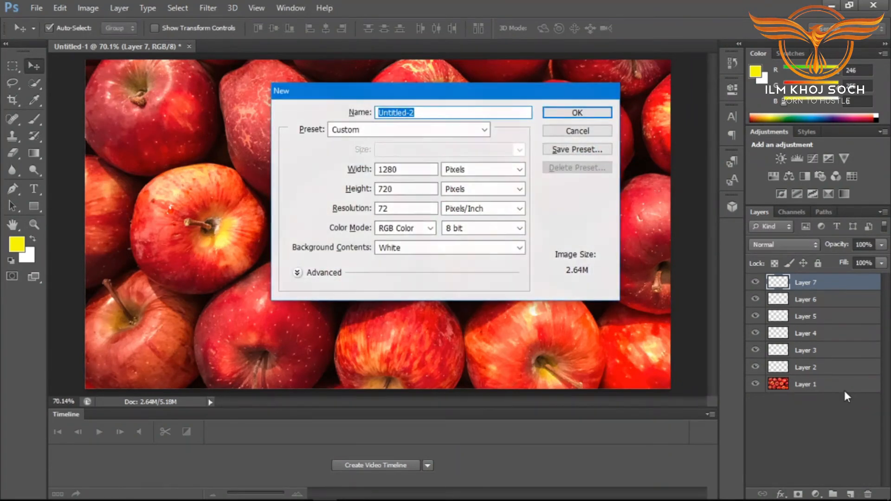
{"action": "key", "text": "Return"}
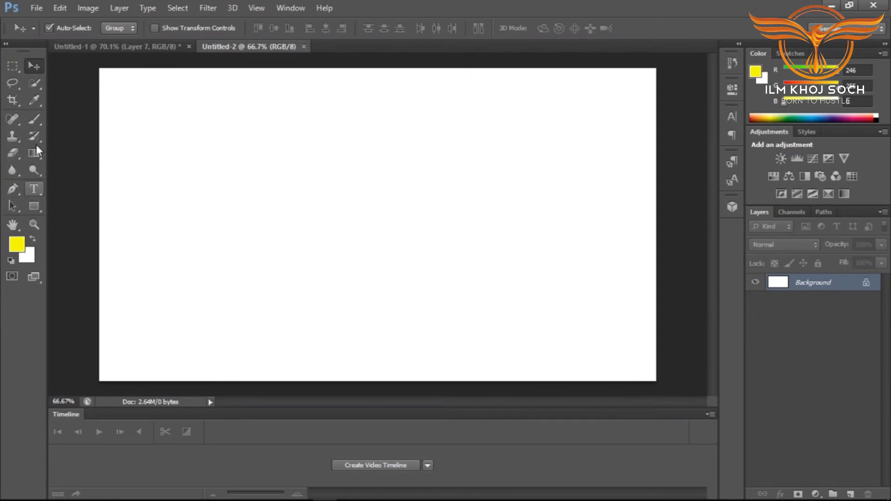
{"action": "left_click", "coordinate": [35, 119]}
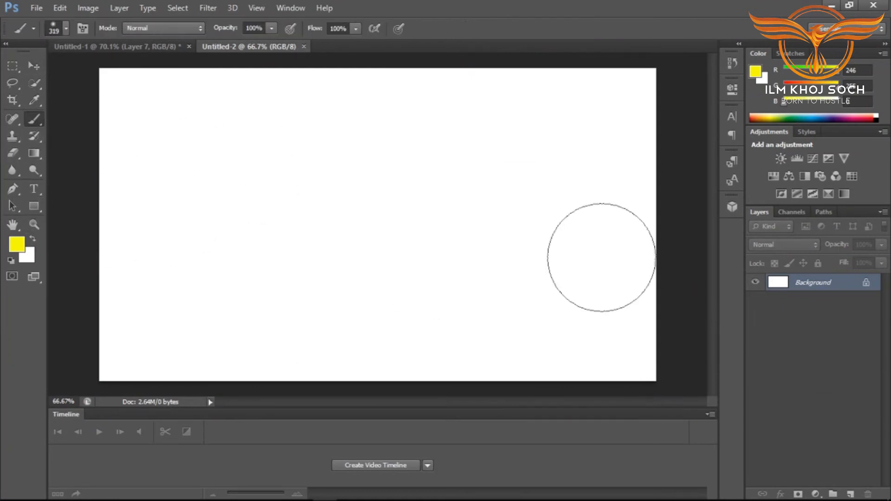
{"action": "left_click", "coordinate": [851, 493]}
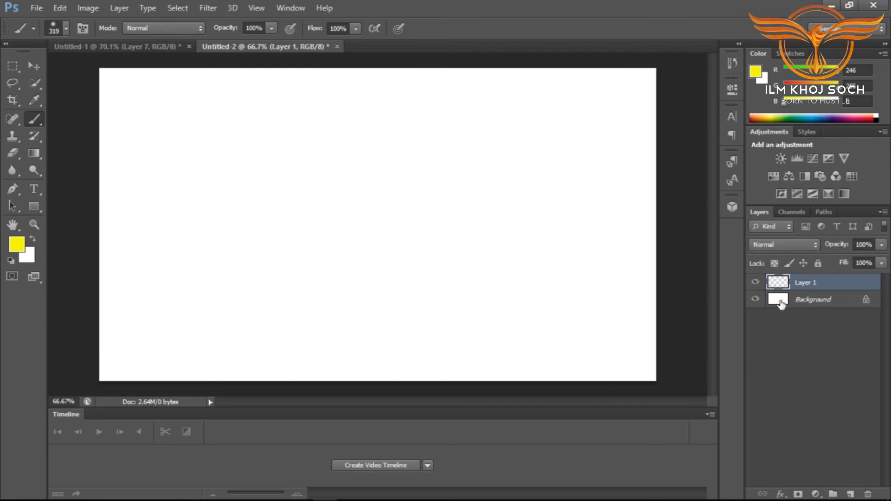
{"action": "key", "text": "Delete"}
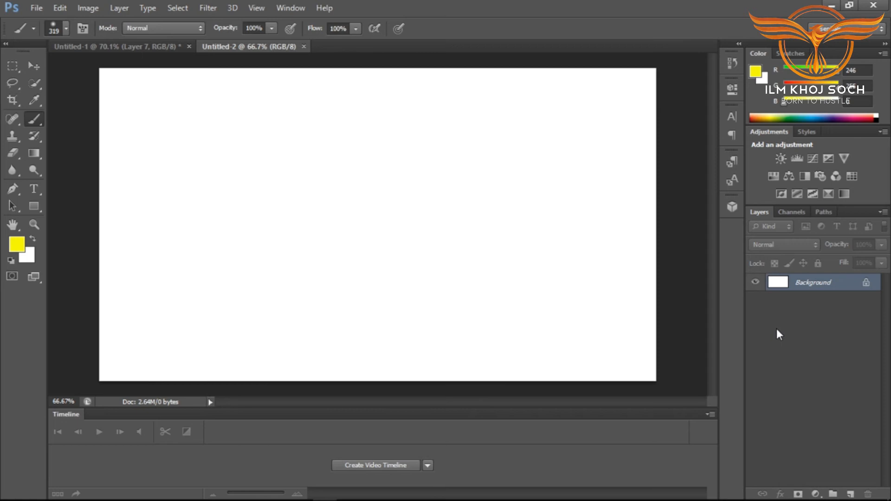
{"action": "left_click", "coordinate": [851, 494]}
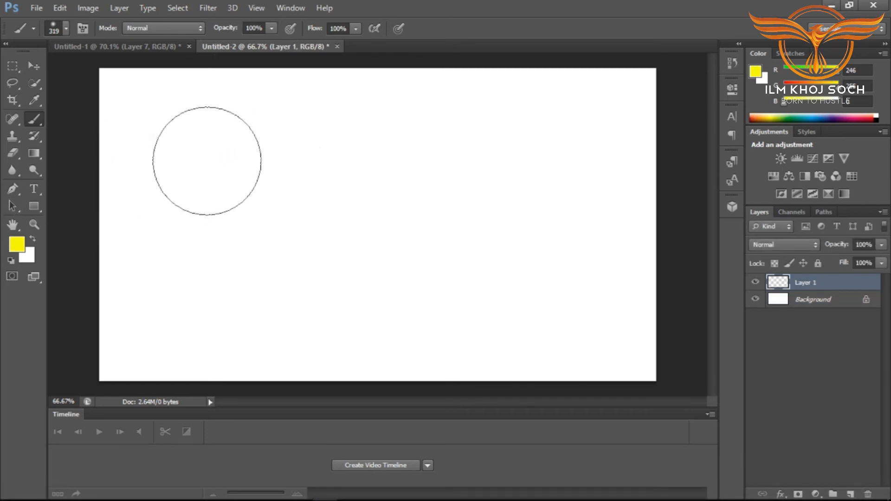
- Undo a trial soft dab and paint a yellow circle on Layer 1 with the hard round 319 px brush at 100% hardness
{"action": "left_click", "coordinate": [207, 161]}
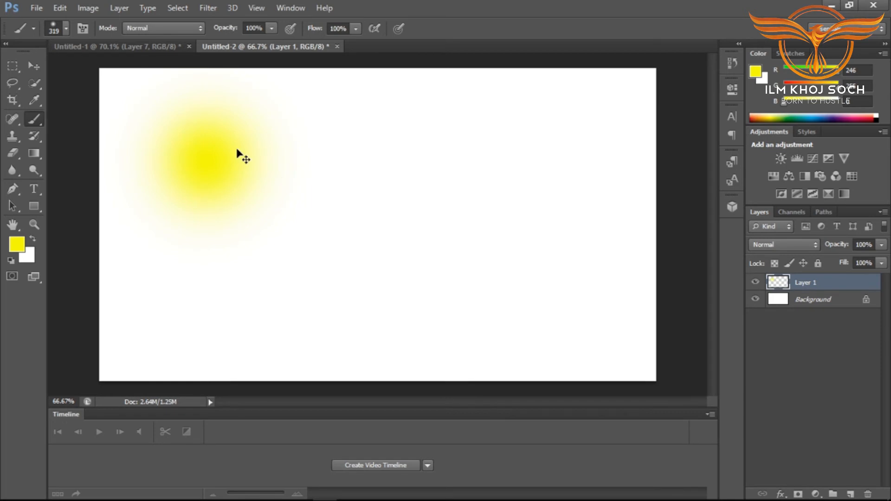
{"action": "key", "text": "ctrl+z"}
{"action": "left_click", "coordinate": [67, 28]}
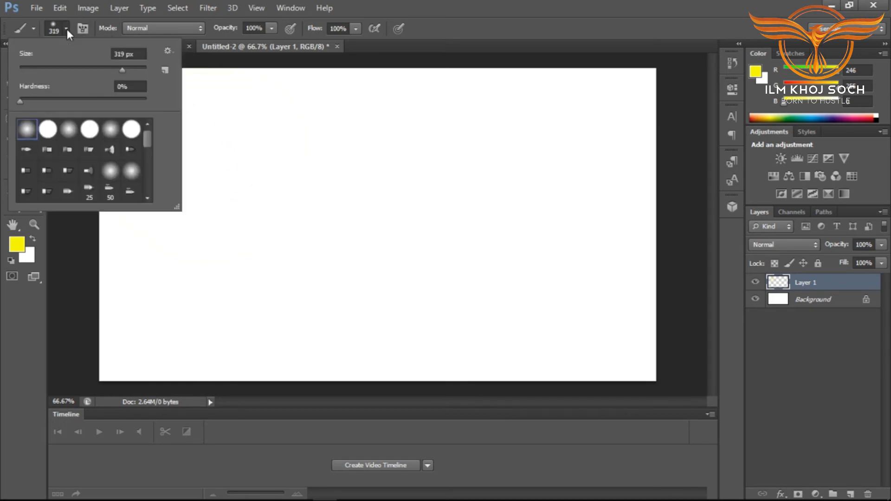
{"action": "left_click", "coordinate": [133, 129]}
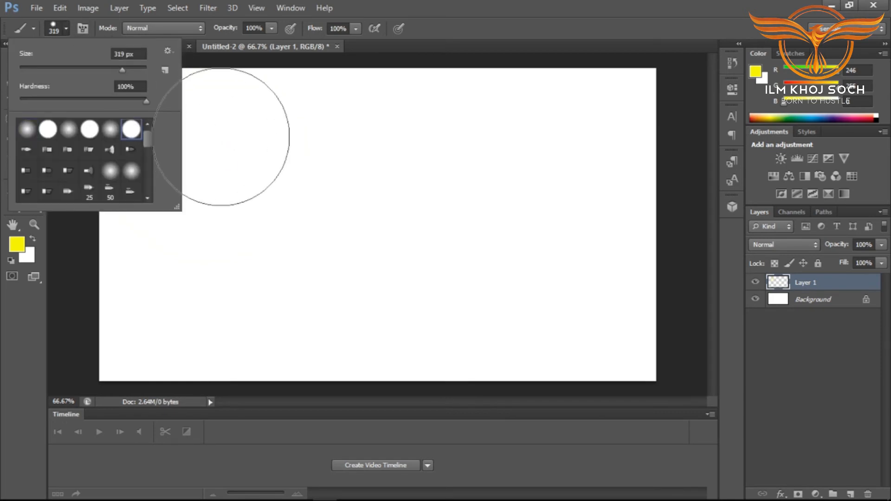
{"action": "left_click", "coordinate": [285, 174]}
{"action": "left_click", "coordinate": [282, 174]}
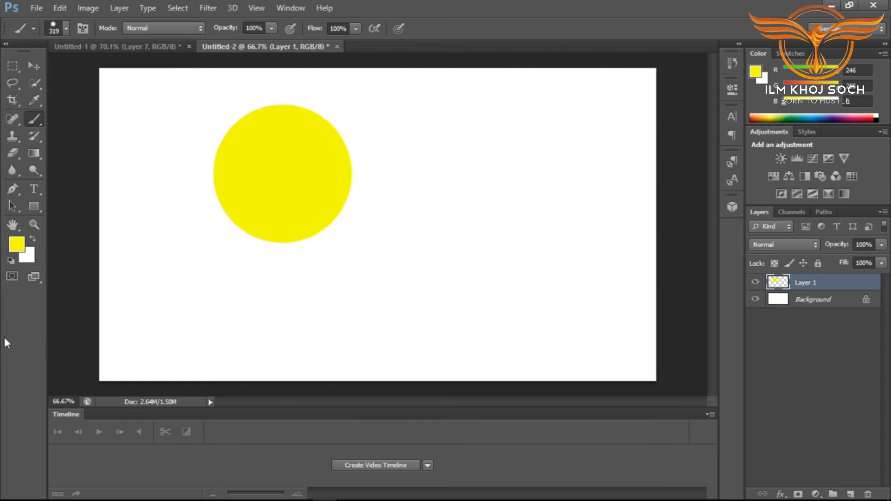
- Set the foreground color to blue 0c00ff and paint a circle on a new layer, overlapping the lower part of the yellow circle
{"action": "left_click", "coordinate": [19, 245]}
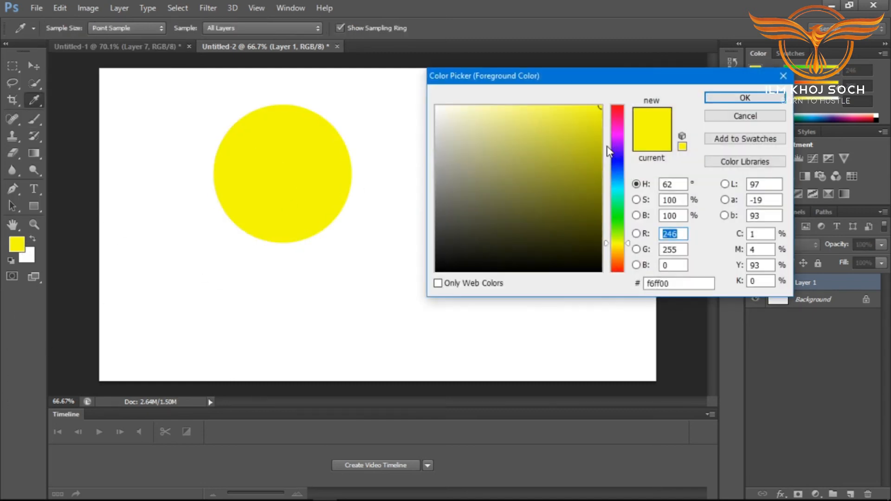
{"action": "left_click", "coordinate": [617, 160]}
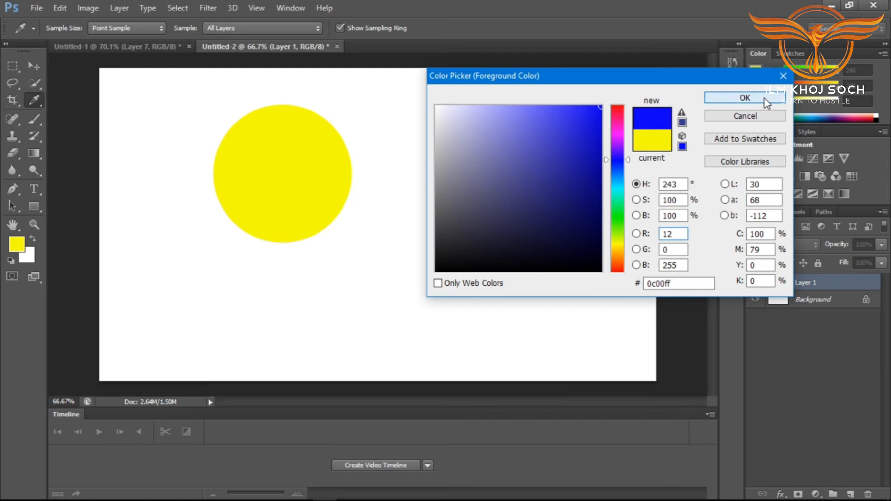
{"action": "left_click", "coordinate": [747, 98]}
{"action": "left_click", "coordinate": [851, 494]}
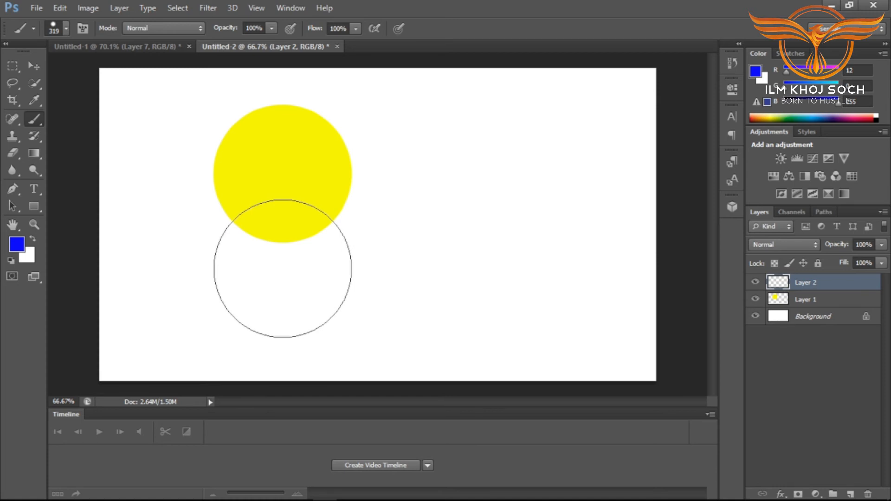
{"action": "left_click", "coordinate": [282, 268]}
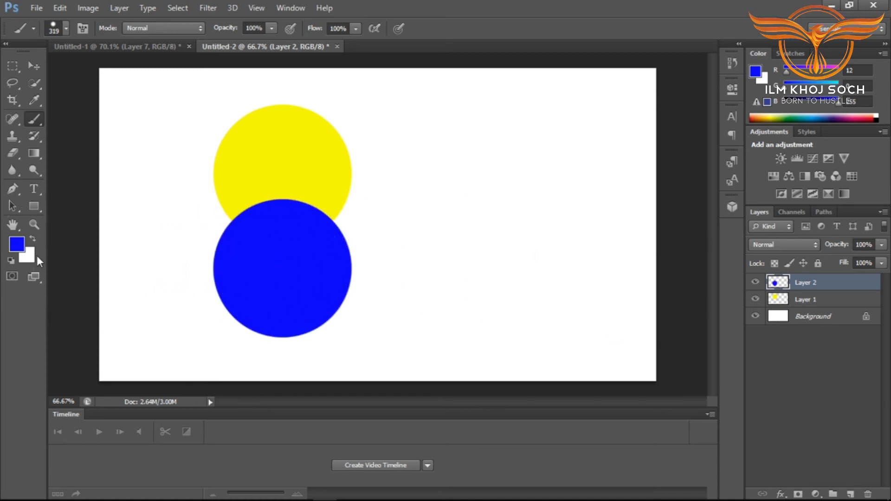
- Set the foreground color to red ff0006 and paint a circle on a new layer, overlapping the yellow and blue circles on their right
{"action": "left_click", "coordinate": [20, 249]}
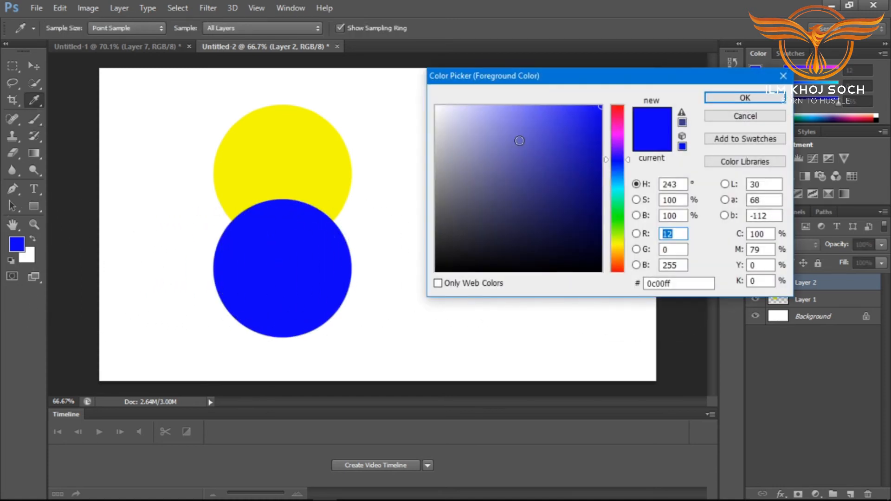
{"action": "left_click", "coordinate": [617, 107]}
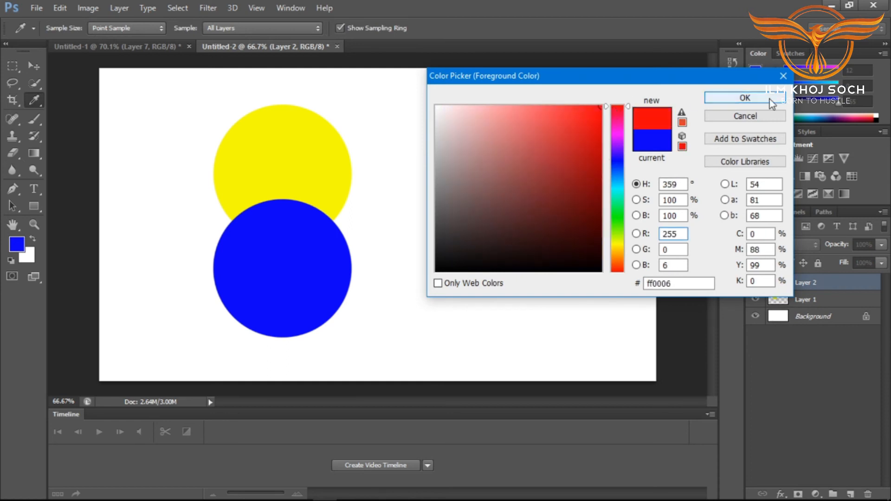
{"action": "left_click", "coordinate": [770, 99]}
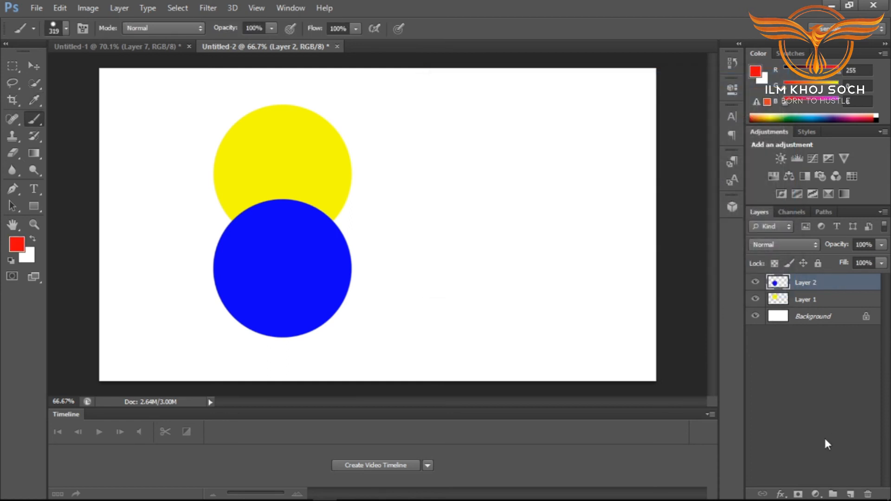
{"action": "left_click", "coordinate": [850, 494]}
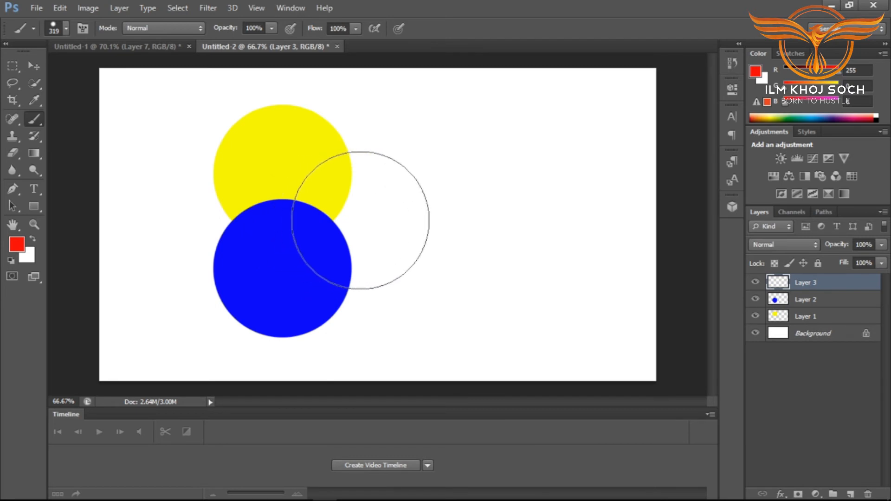
{"action": "left_click", "coordinate": [361, 219]}
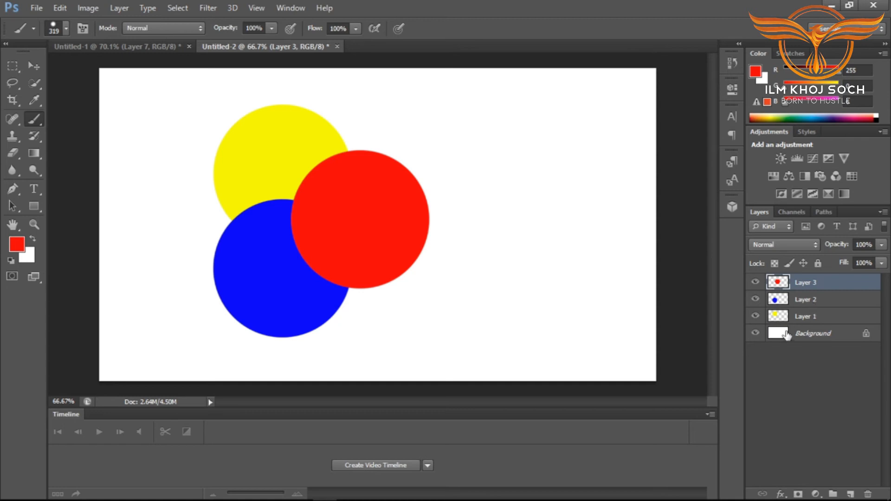
- Rename the red circle's layer as layer3
{"action": "type", "text": "col"}
{"action": "type", "text": "er3"}
{"action": "key", "text": "Return"}
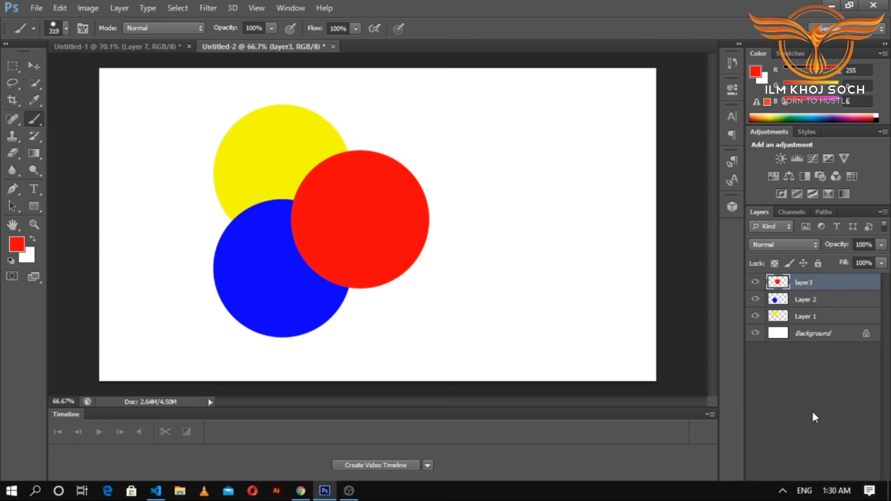
- Create a new layer group and move the red, blue and yellow circle layers into it
{"action": "left_click", "coordinate": [825, 321], "text": "shift"}
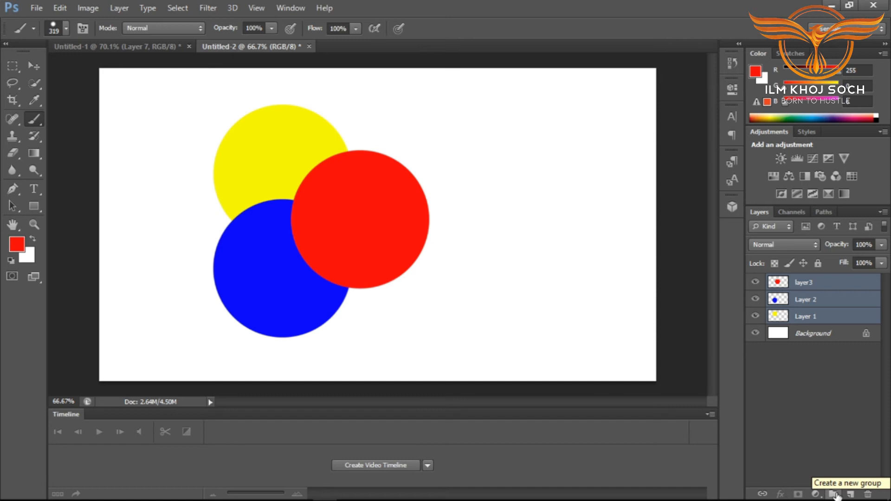
{"action": "left_click", "coordinate": [834, 494]}
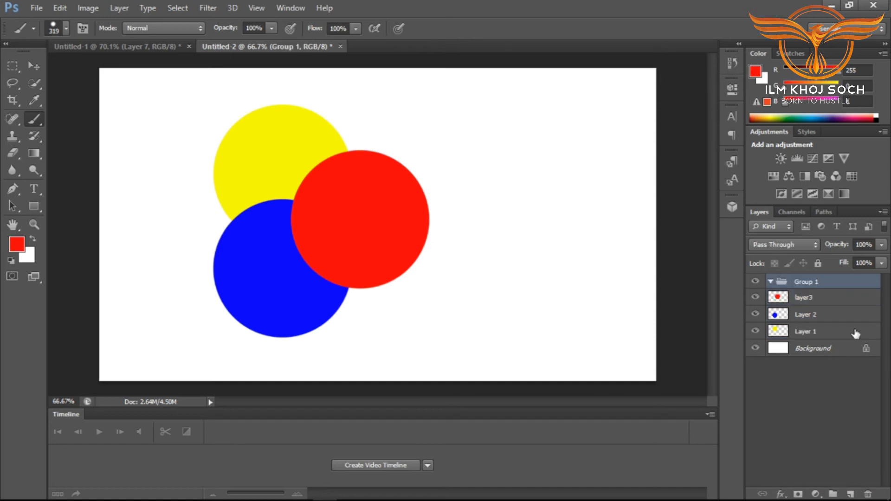
{"action": "left_click", "coordinate": [797, 335], "text": "shift"}
{"action": "left_click", "coordinate": [808, 290]}
{"action": "left_click", "coordinate": [803, 302]}
{"action": "left_click", "coordinate": [807, 332], "text": "shift"}
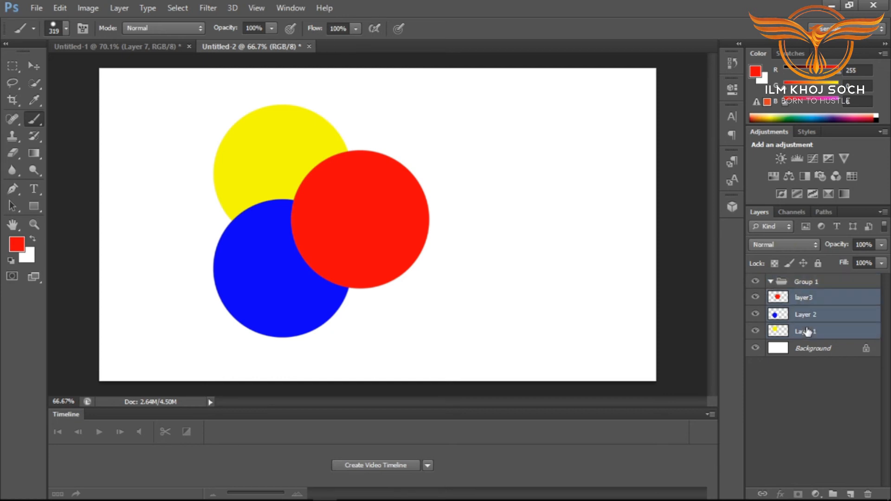
{"action": "left_click_drag", "start_coordinate": [784, 331], "coordinate": [797, 289]}
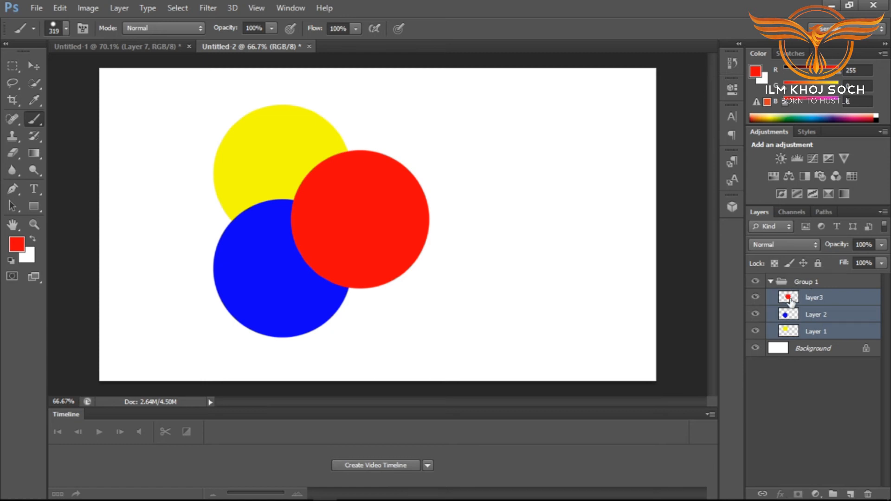
- Collapse and expand Group 1 to check its contents, and leave it collapsed
{"action": "left_click", "coordinate": [771, 281]}
{"action": "left_click", "coordinate": [771, 282]}
{"action": "left_click", "coordinate": [771, 282]}
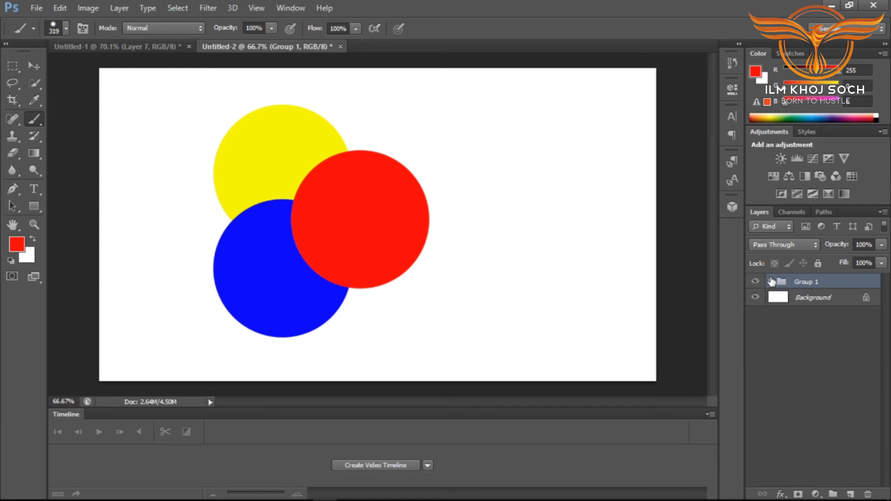
- Hide and show Group 1 once, and rename the group as Colors
{"action": "left_click", "coordinate": [757, 282]}
{"action": "left_click", "coordinate": [756, 282]}
{"action": "double_click", "coordinate": [805, 282]}
{"action": "type", "text": "Colors"}
{"action": "key", "text": "Return"}
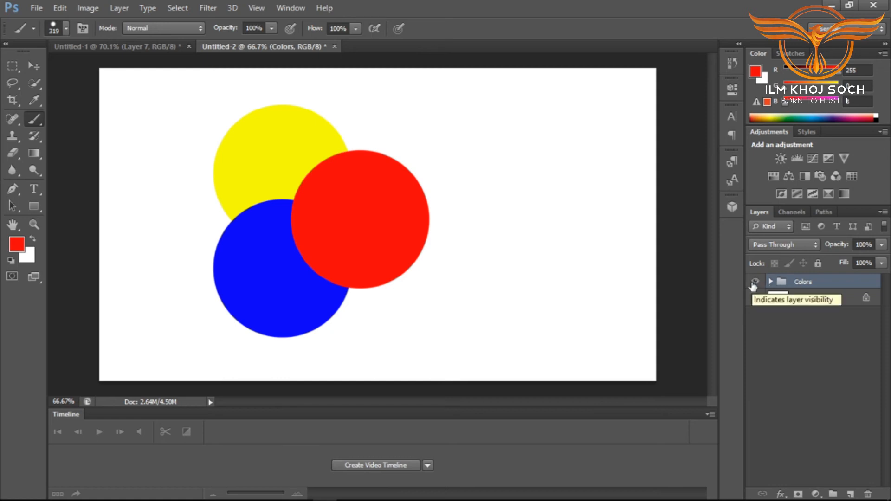
{"action": "left_click", "coordinate": [128, 7]}
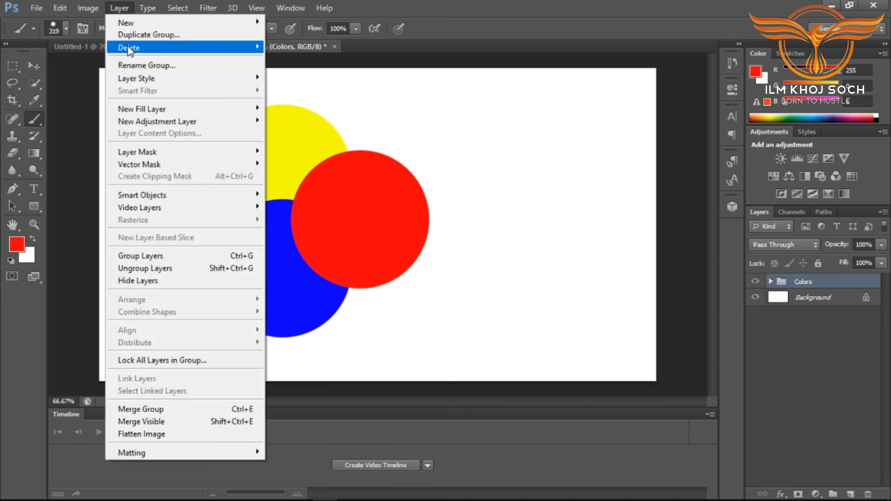
{"action": "mouse_move", "coordinate": [144, 23]}
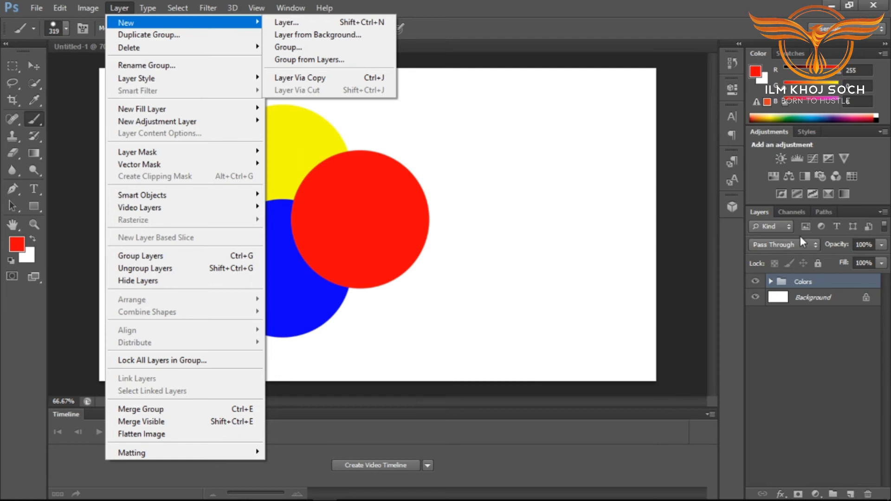
{"action": "left_click", "coordinate": [798, 281]}
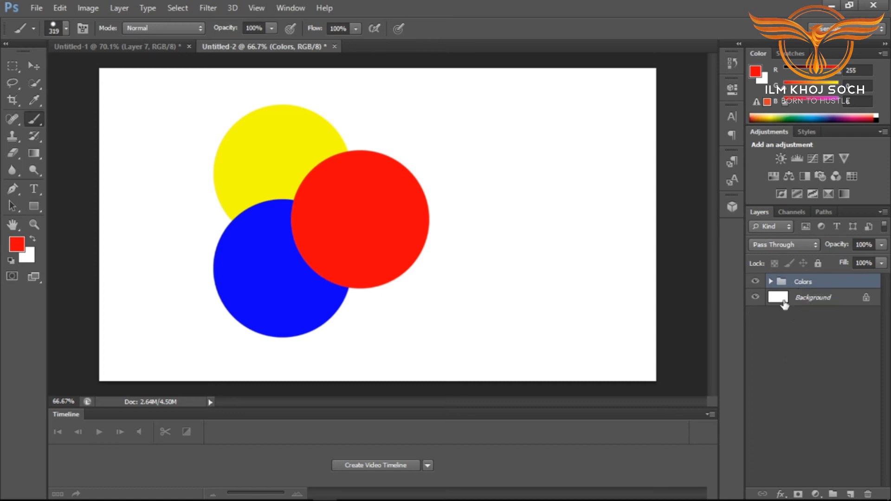
- Duplicate the Colors group and move the copy to the right of the original circles
{"action": "left_click", "coordinate": [36, 63]}
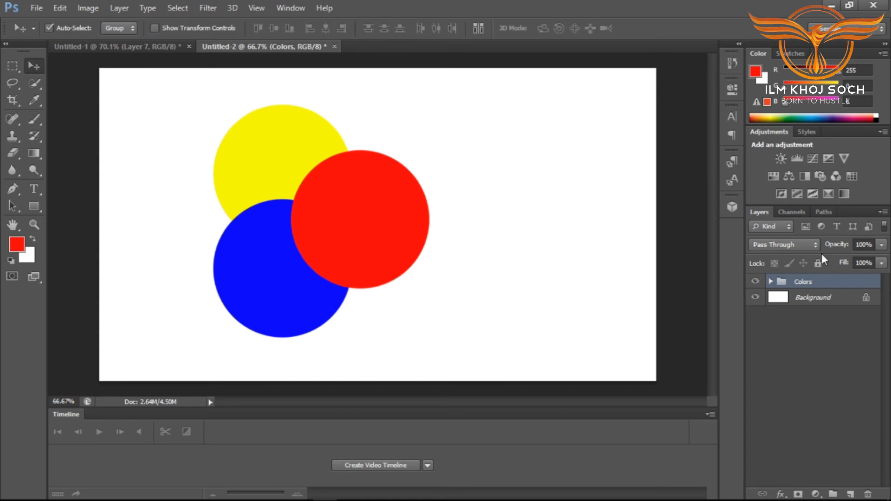
{"action": "left_click_drag", "start_coordinate": [323, 238], "coordinate": [544, 239]}
{"action": "key", "text": "ctrl+z"}
{"action": "key", "text": "ctrl+j"}
{"action": "left_click_drag", "start_coordinate": [396, 207], "coordinate": [539, 198]}
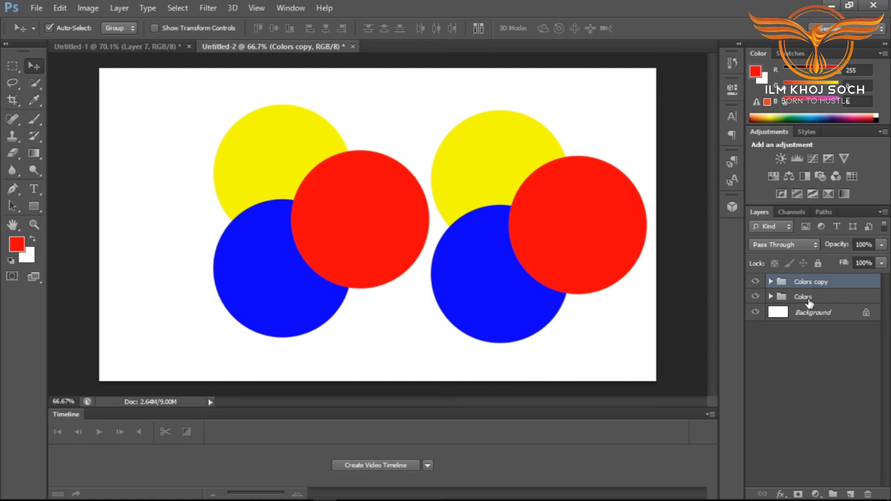
- Rename the duplicated Colors group as color2
{"action": "double_click", "coordinate": [821, 282]}
{"action": "type", "text": "colo"}
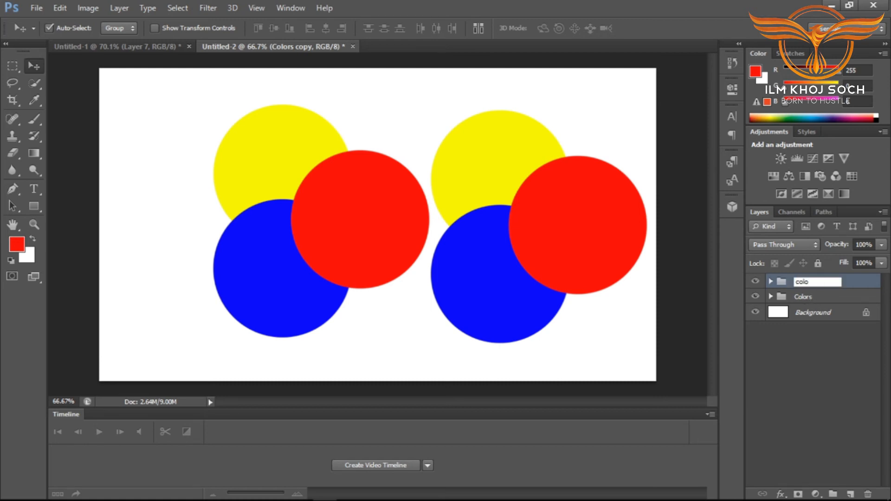
{"action": "type", "text": "r2"}
{"action": "key", "text": "Return"}
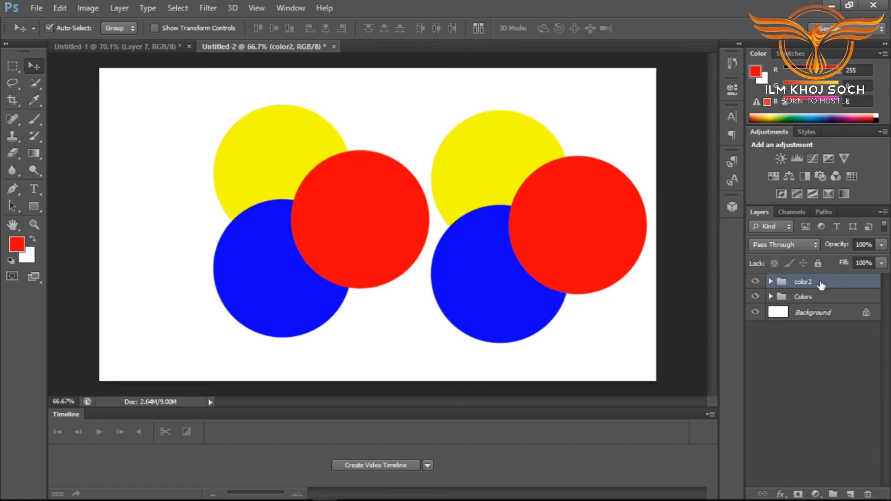
- Hide and show the color2 and Colors groups in turn to check which circles each one holds
{"action": "left_click", "coordinate": [756, 282]}
{"action": "left_click", "coordinate": [756, 282]}
{"action": "left_click", "coordinate": [756, 297]}
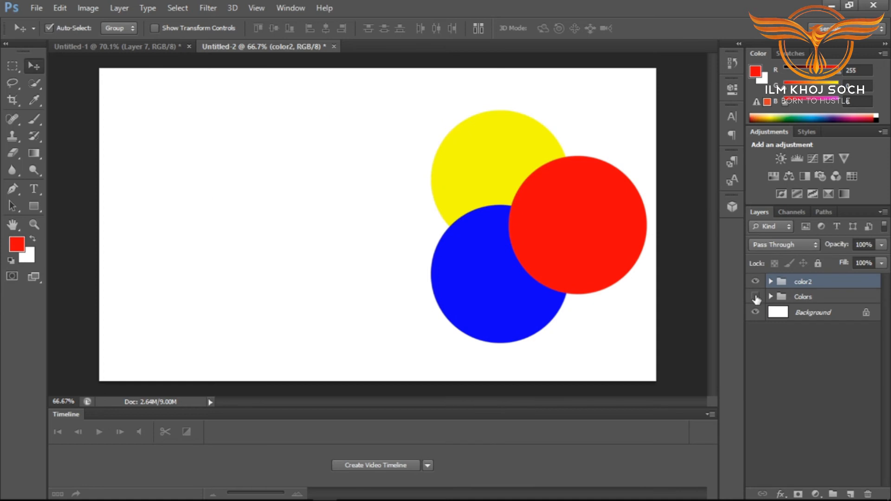
{"action": "left_click", "coordinate": [756, 297]}
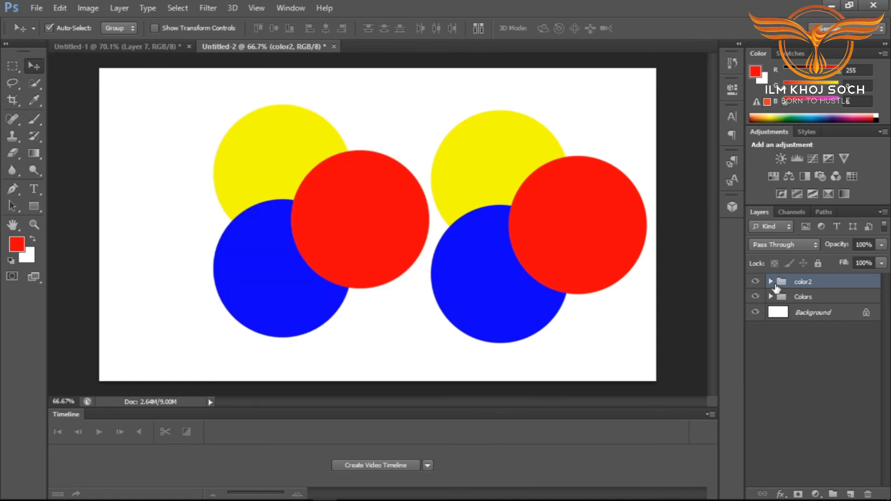
- Expand the color2 group and reposition its circles on the canvas, near the upper right of the original set
{"action": "left_click", "coordinate": [771, 282]}
{"action": "left_click", "coordinate": [783, 300]}
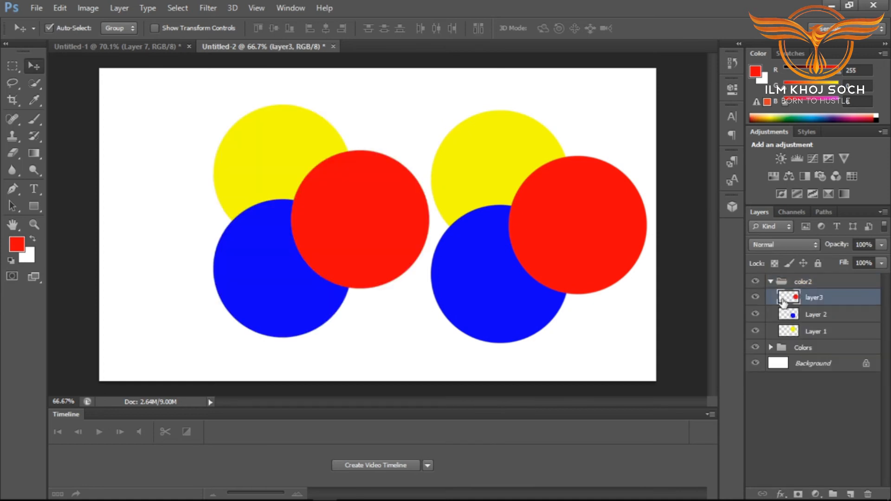
{"action": "left_click_drag", "start_coordinate": [615, 242], "coordinate": [568, 173]}
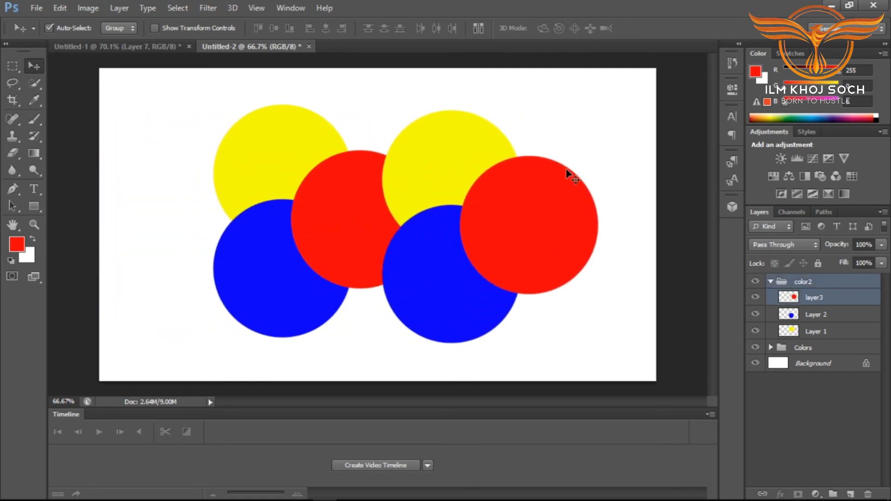
{"action": "left_click", "coordinate": [798, 319]}
{"action": "left_click_drag", "start_coordinate": [545, 232], "coordinate": [650, 214]}
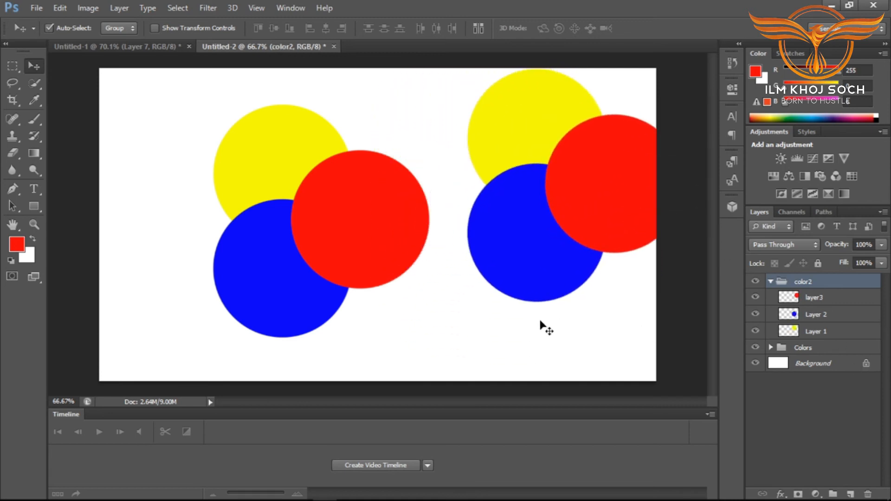
{"action": "left_click_drag", "start_coordinate": [575, 173], "coordinate": [509, 178]}
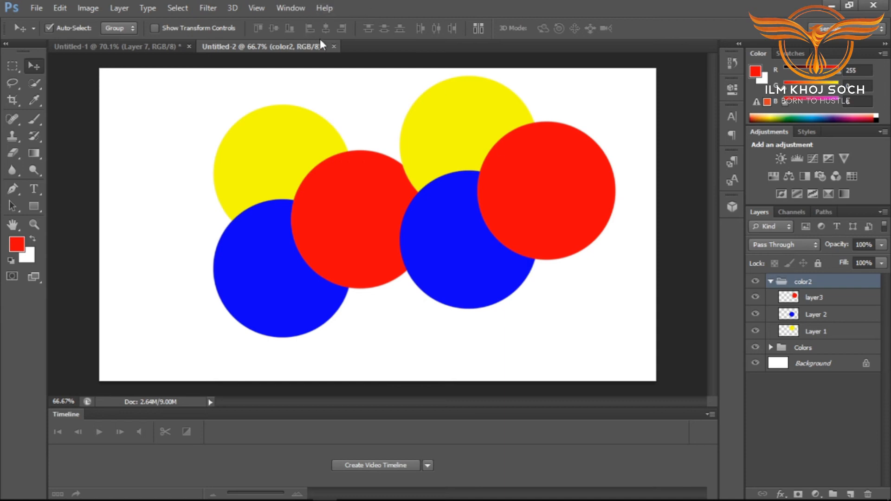
- Close the Untitled-2 document without saving, and look through the blend modes available for Layer 7 in Untitled-1
{"action": "left_click", "coordinate": [335, 46]}
{"action": "left_click", "coordinate": [428, 192]}
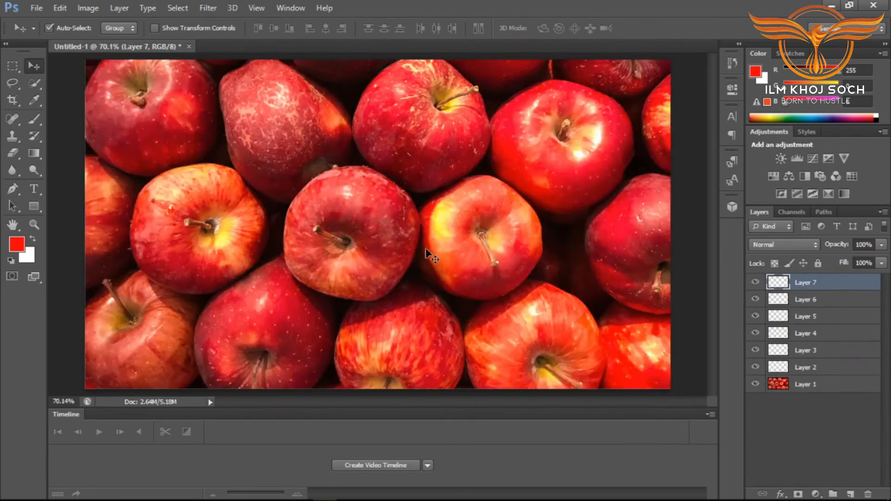
{"action": "left_click", "coordinate": [798, 245]}
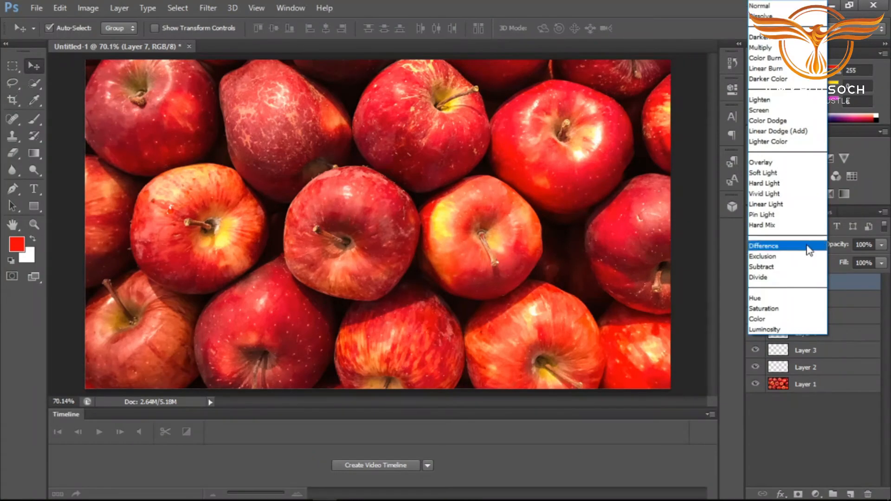
{"action": "left_click", "coordinate": [829, 417]}
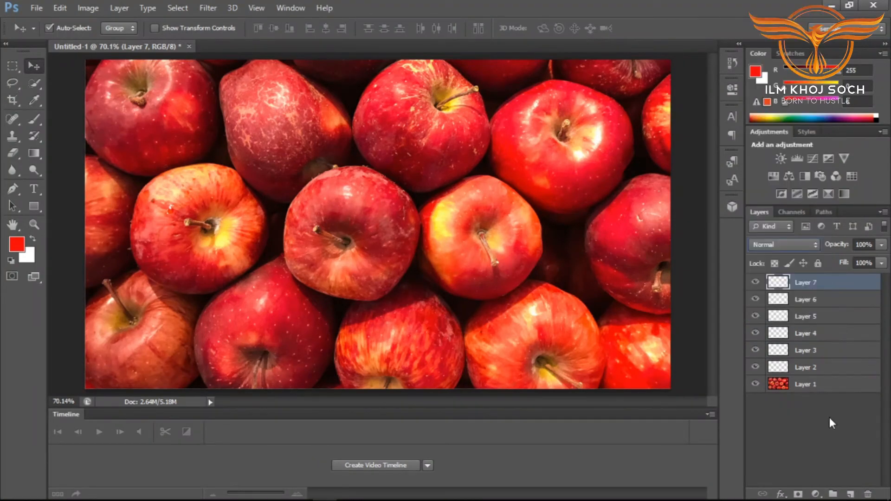
- Delete the empty layers Layer 2 through Layer 7, keeping the apples image on Layer 1
{"action": "left_click", "coordinate": [825, 372], "text": "shift"}
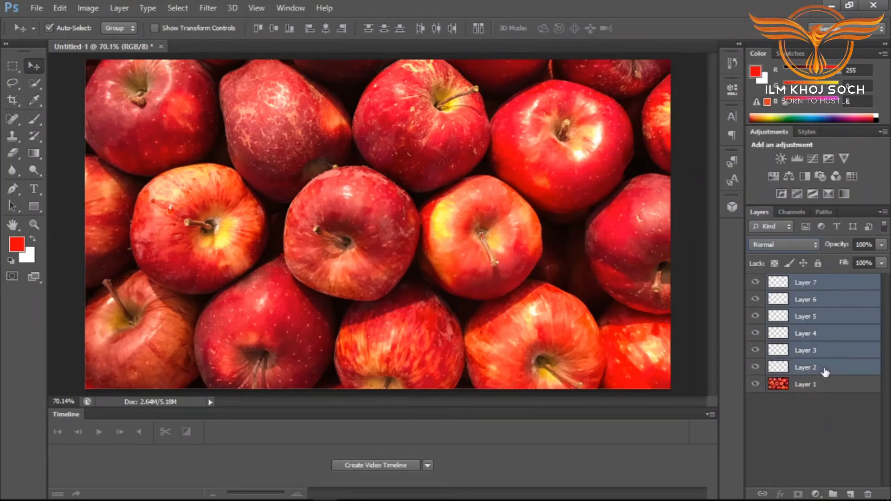
{"action": "mouse_move", "coordinate": [877, 499]}
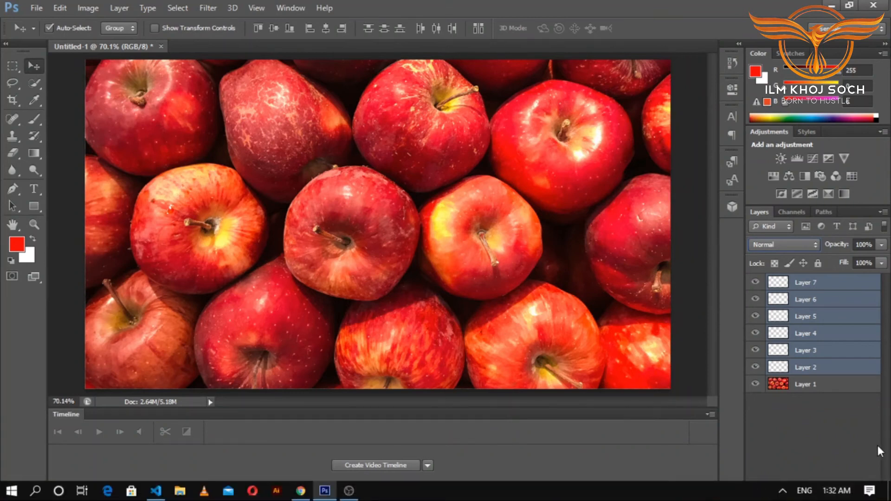
{"action": "left_click", "coordinate": [868, 494]}
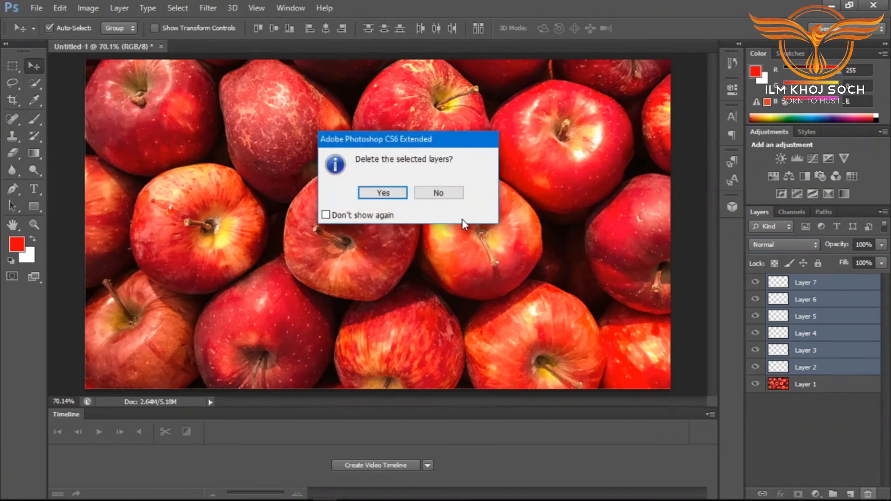
{"action": "key", "text": "Return"}
- Open the image pngwing.com.png from the Downloads folder
{"action": "key", "text": "ctrl+o"}
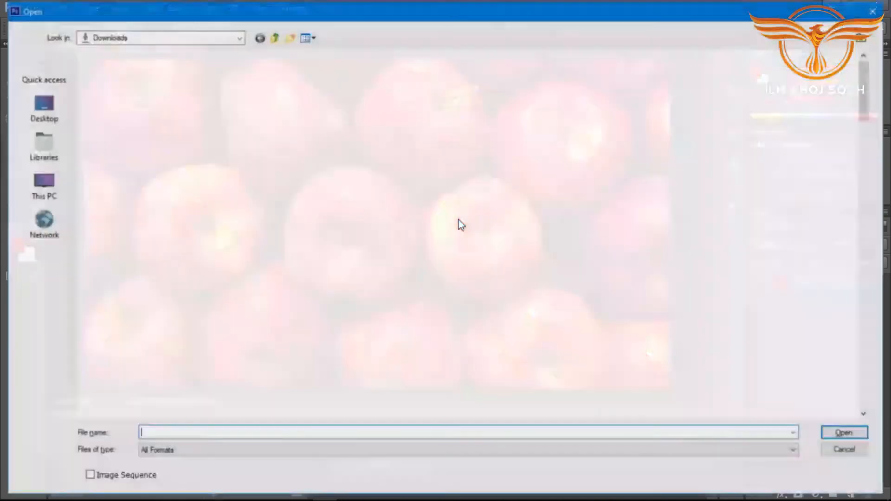
{"action": "left_click", "coordinate": [191, 132]}
{"action": "double_click", "coordinate": [193, 134]}
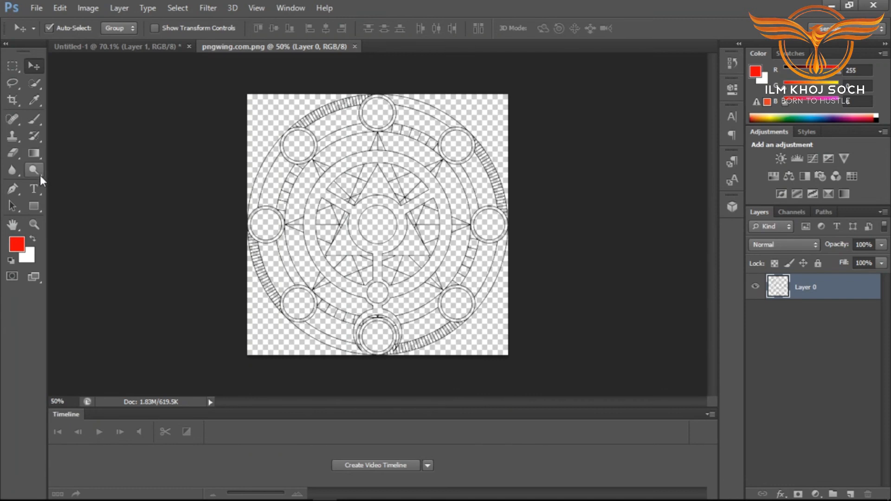
- Draw a white ffffff rectangle of about 804 x 804 px over the whole canvas and place it beneath Layer 0
{"action": "left_click", "coordinate": [34, 206]}
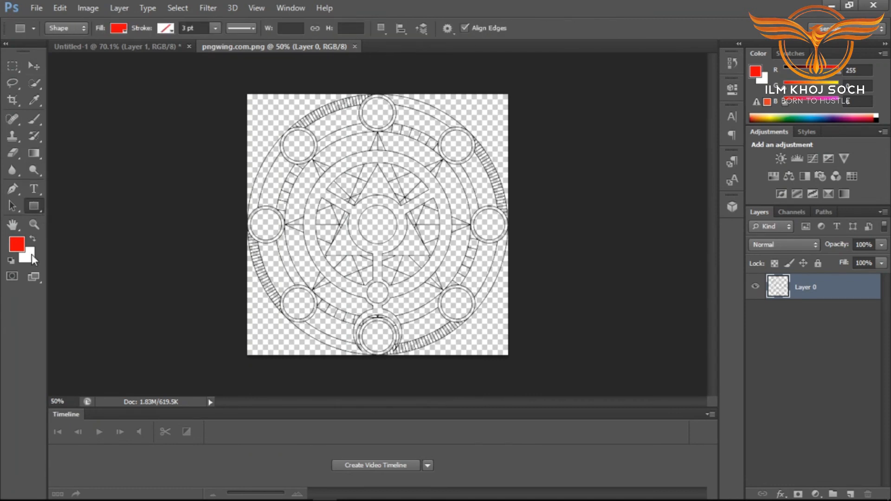
{"action": "left_click", "coordinate": [19, 253]}
{"action": "left_click", "coordinate": [437, 107]}
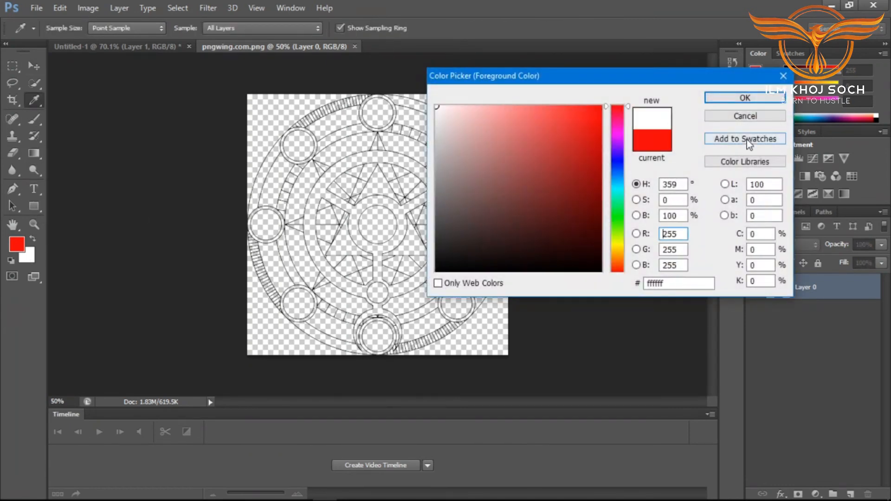
{"action": "left_click", "coordinate": [743, 98]}
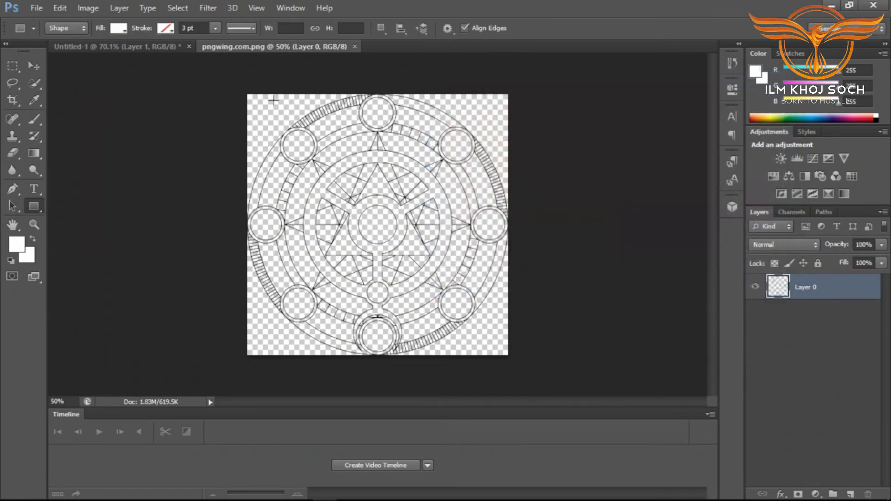
{"action": "left_click_drag", "start_coordinate": [247, 94], "coordinate": [509, 358]}
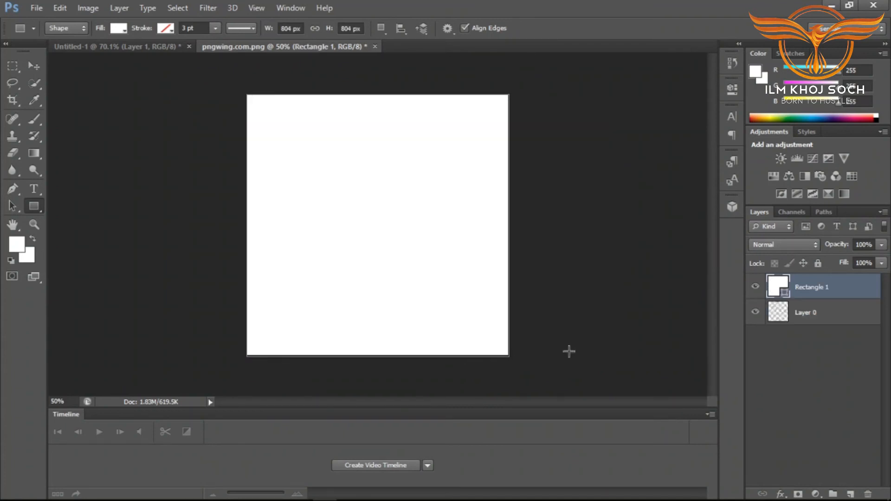
{"action": "left_click_drag", "start_coordinate": [814, 319], "coordinate": [803, 286]}
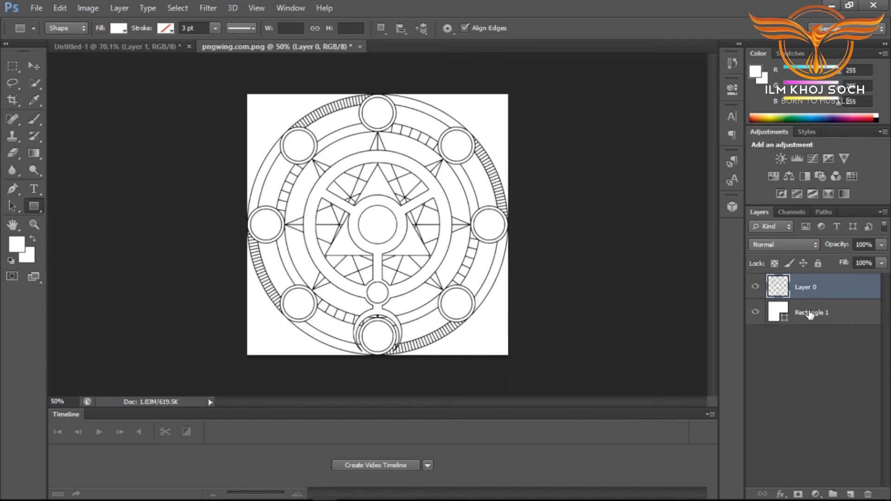
- Merge Layer 0 and the Rectangle 1 layer into a single layer
{"action": "left_click", "coordinate": [116, 7]}
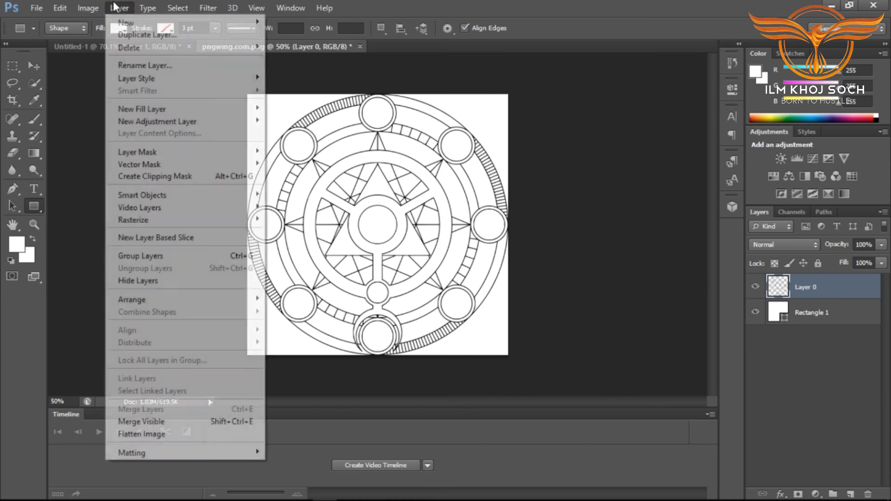
{"action": "mouse_move", "coordinate": [171, 49]}
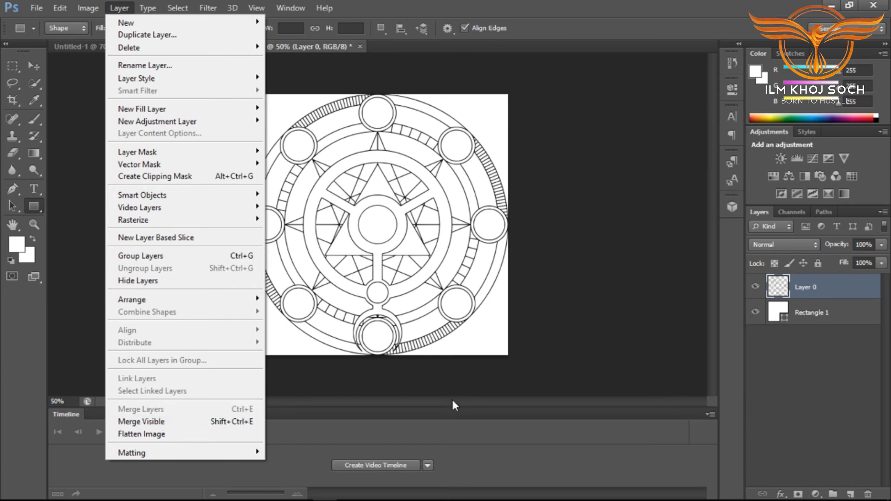
{"action": "left_click", "coordinate": [826, 310]}
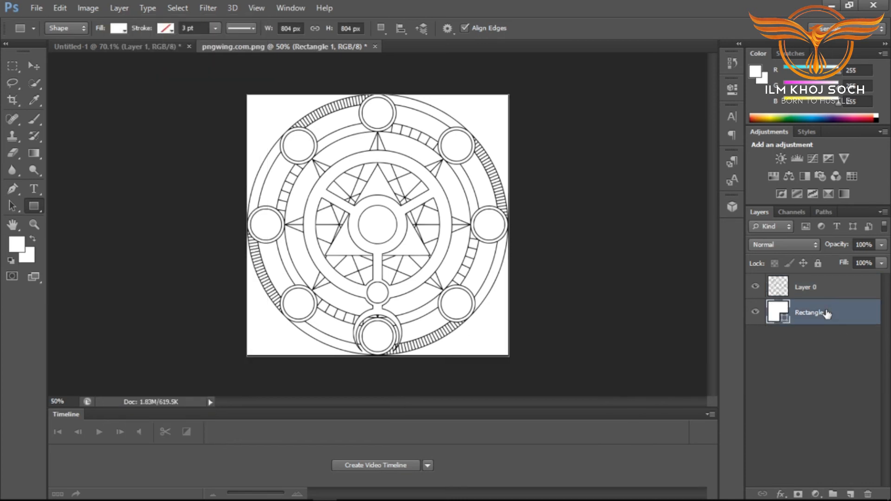
{"action": "left_click_drag", "start_coordinate": [828, 286], "coordinate": [816, 316]}
{"action": "left_click", "coordinate": [816, 316], "text": "shift"}
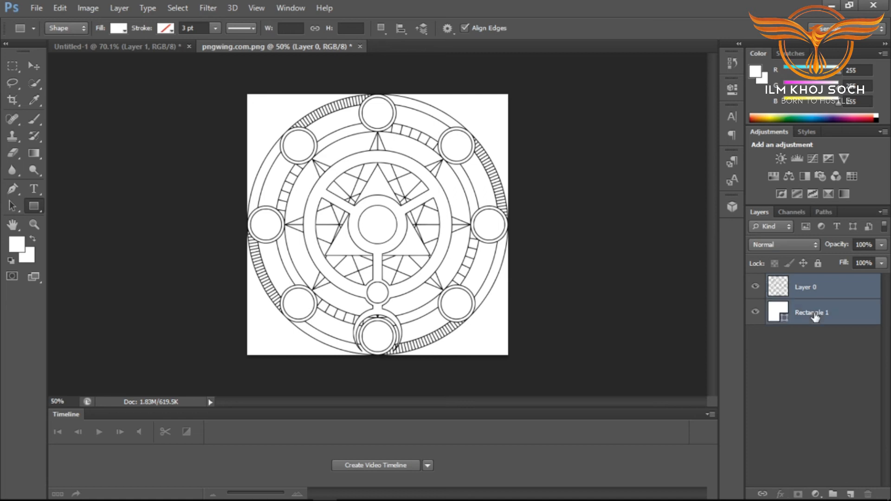
{"action": "right_click", "coordinate": [848, 309]}
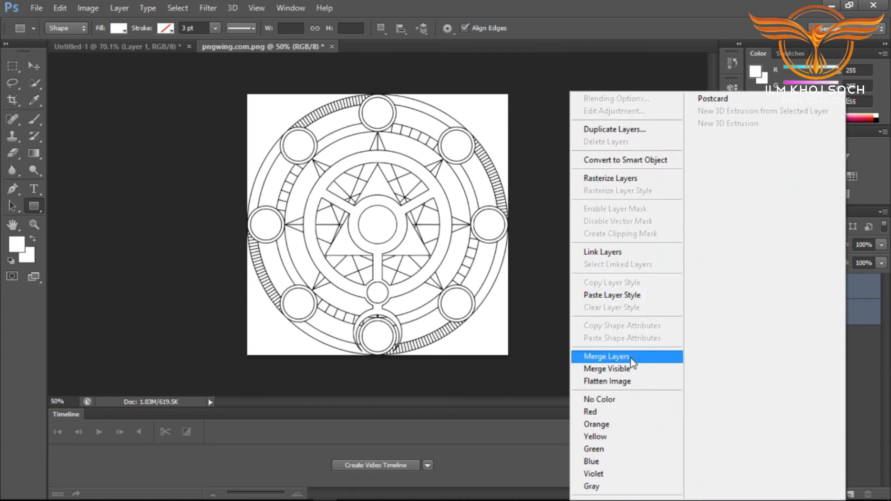
{"action": "left_click", "coordinate": [531, 345]}
{"action": "key", "text": "ctrl+e"}
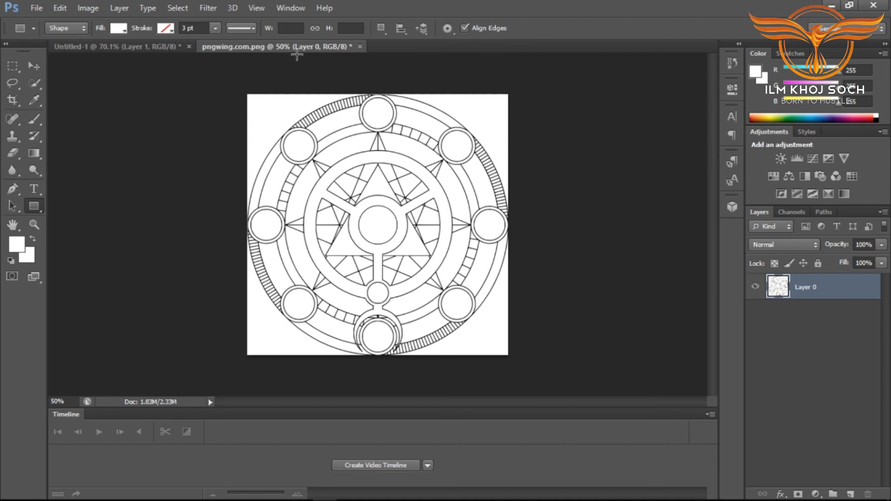
- Float the pngwing.com.png window and copy its merged layer onto the apples image in Untitled-1
{"action": "left_click_drag", "start_coordinate": [302, 49], "coordinate": [221, 225]}
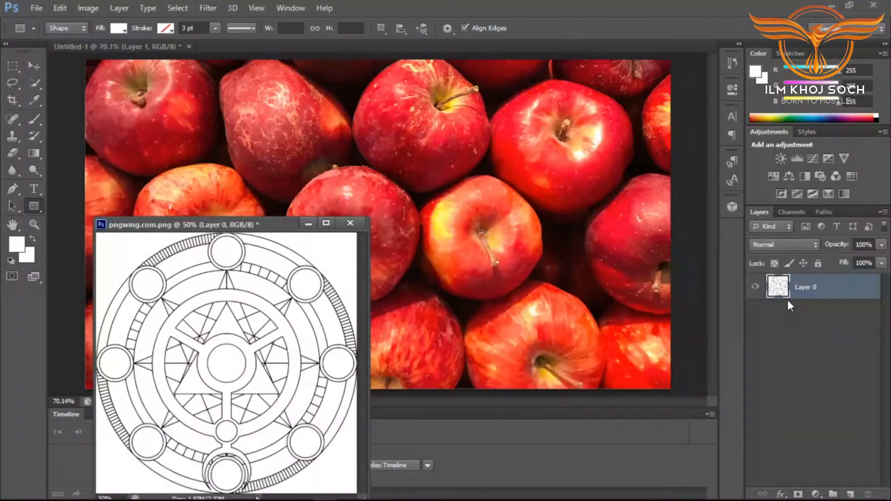
{"action": "left_click_drag", "start_coordinate": [776, 286], "coordinate": [399, 143]}
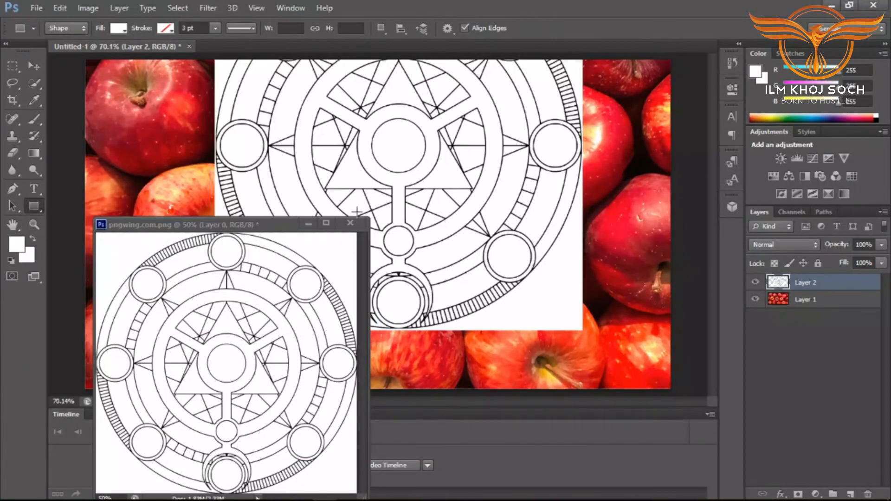
- Close pngwing.com.png without saving its changes and move the pattern layer down over the apples image
{"action": "left_click", "coordinate": [351, 223]}
{"action": "left_click", "coordinate": [441, 194]}
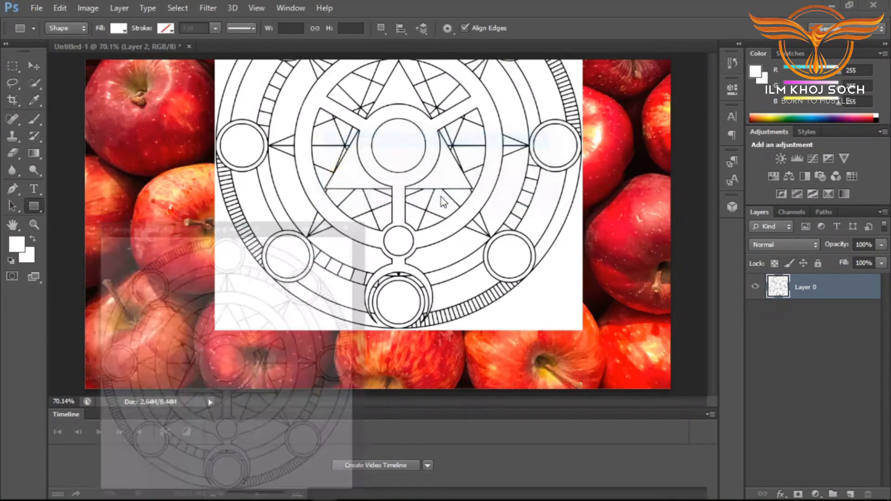
{"action": "left_click", "coordinate": [31, 66]}
{"action": "left_click_drag", "start_coordinate": [366, 191], "coordinate": [356, 249]}
- Scale the Layer 2 pattern down proportionally so it fits inside the canvas and place it near the centre of the apples
{"action": "key", "text": "z"}
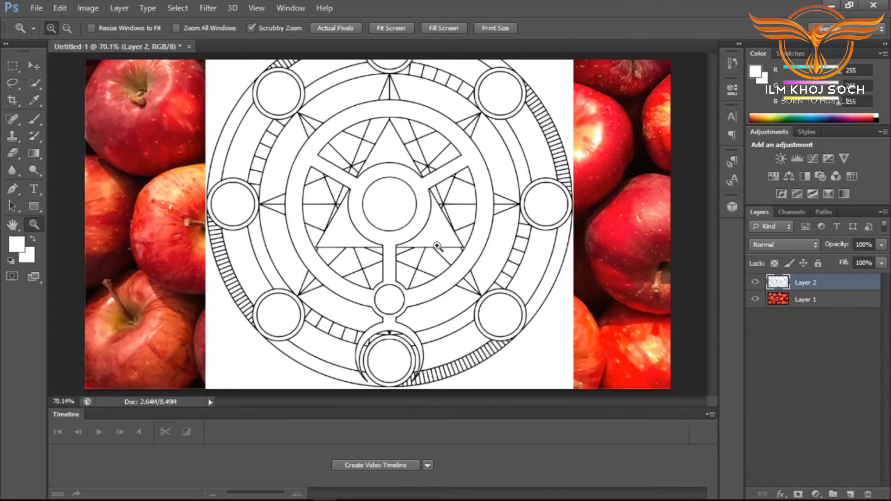
{"action": "left_click", "coordinate": [403, 173], "text": "alt"}
{"action": "left_click", "coordinate": [403, 174], "text": "alt"}
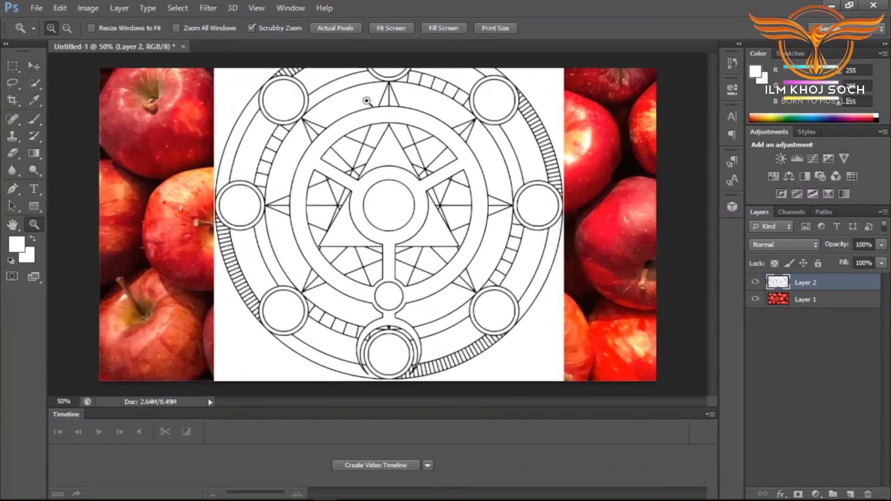
{"action": "left_click", "coordinate": [369, 78]}
{"action": "left_click", "coordinate": [36, 67]}
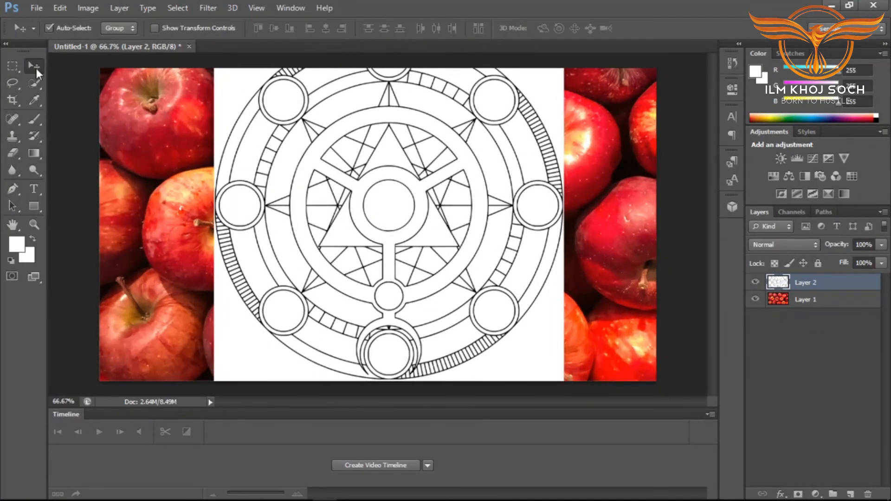
{"action": "key", "text": "ctrl+t"}
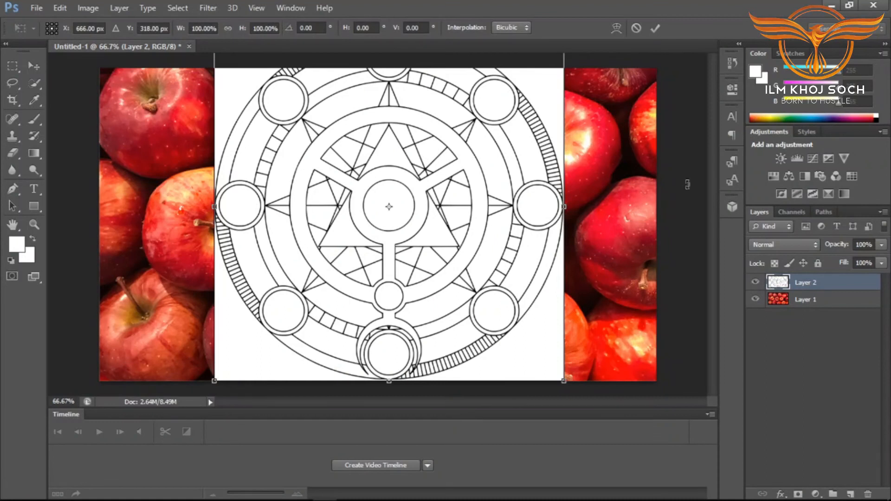
{"action": "left_click_drag", "start_coordinate": [562, 379], "coordinate": [473, 298]}
{"action": "left_click_drag", "start_coordinate": [398, 215], "coordinate": [421, 281]}
{"action": "left_click", "coordinate": [656, 28]}
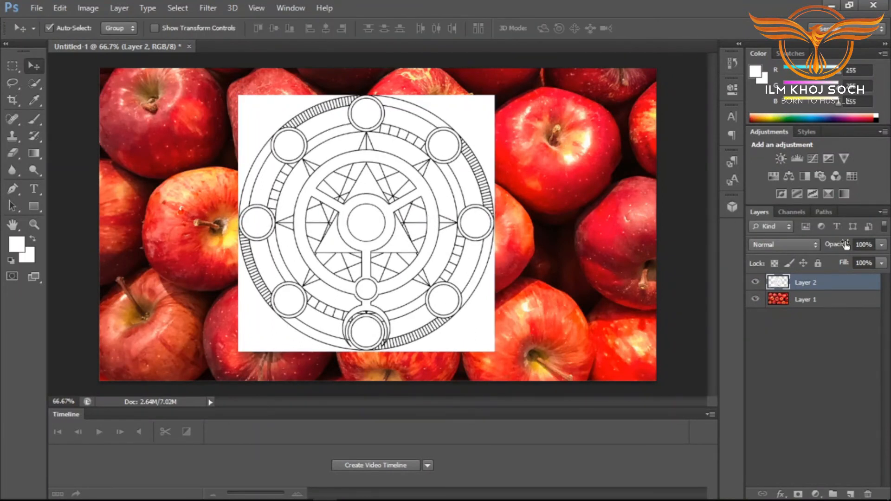
- Set the blend mode of Layer 2 to Dissolve
{"action": "left_click", "coordinate": [809, 245]}
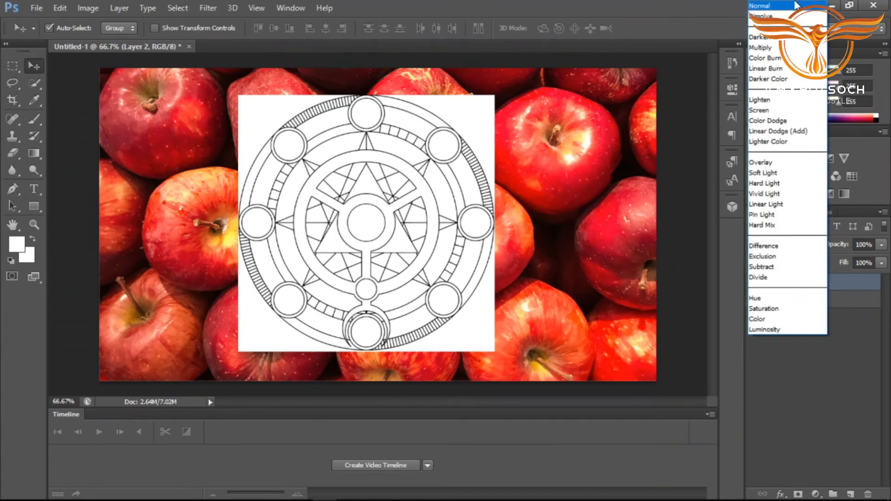
{"action": "left_click", "coordinate": [796, 5]}
{"action": "left_click", "coordinate": [813, 247]}
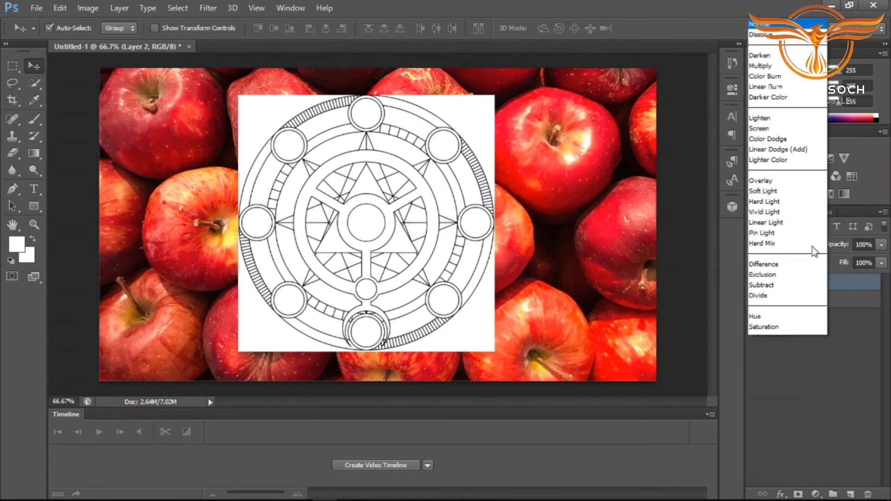
{"action": "left_click", "coordinate": [775, 26]}
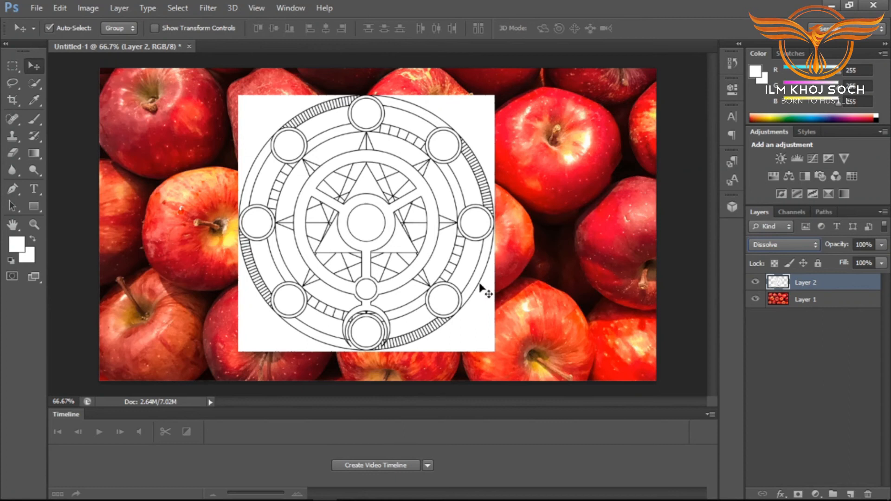
{"action": "left_click", "coordinate": [813, 301]}
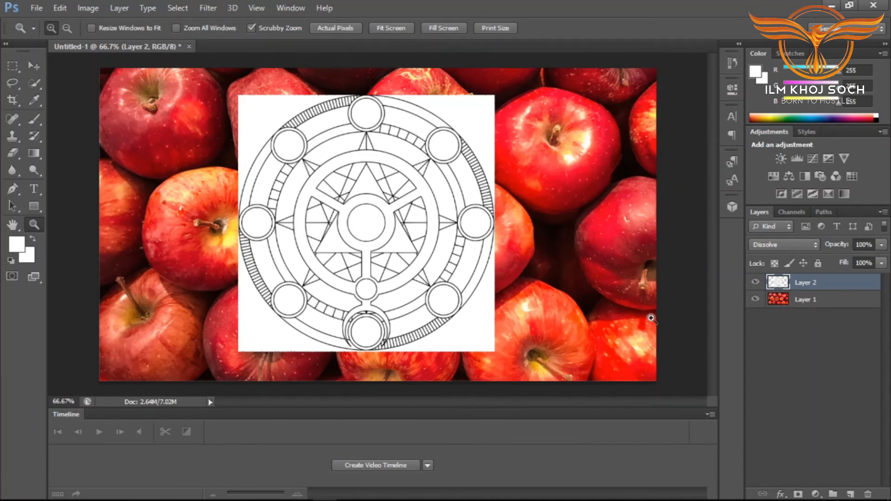
- Change Layer 2's blend mode to Darken and inspect the pattern lines on the central apple up close
{"action": "left_click", "coordinate": [762, 245]}
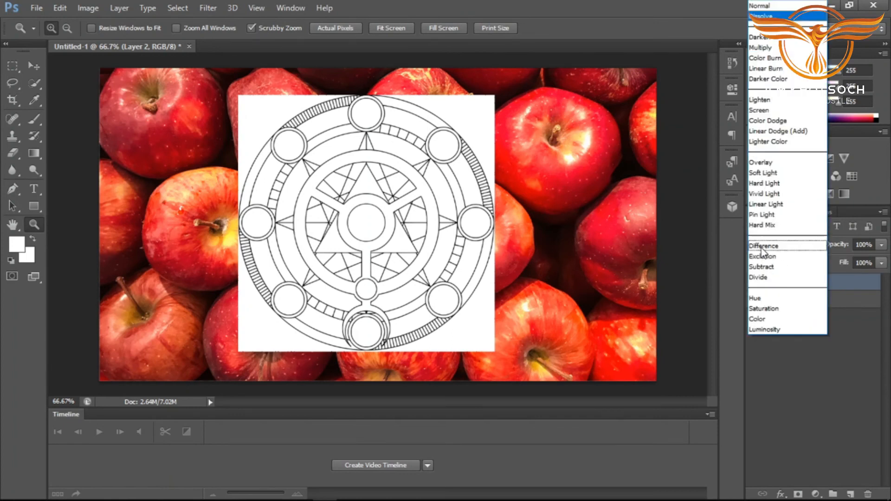
{"action": "left_click", "coordinate": [778, 41]}
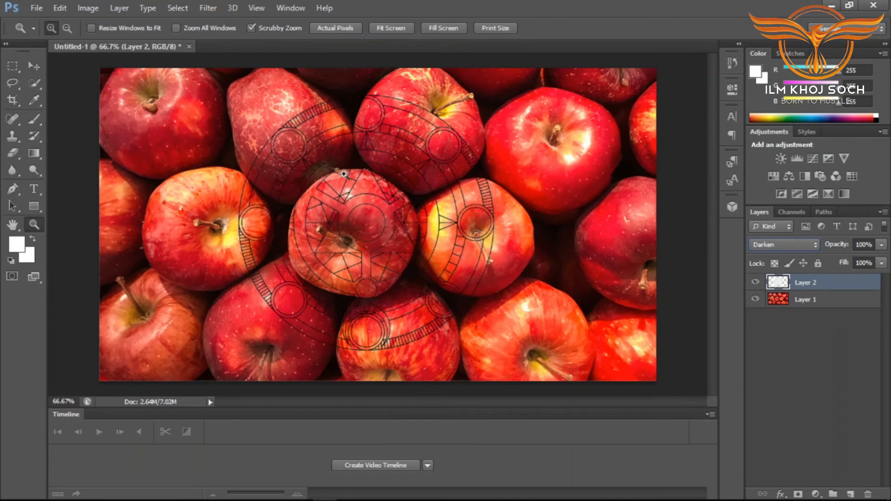
{"action": "left_click", "coordinate": [354, 245]}
{"action": "left_click", "coordinate": [355, 245]}
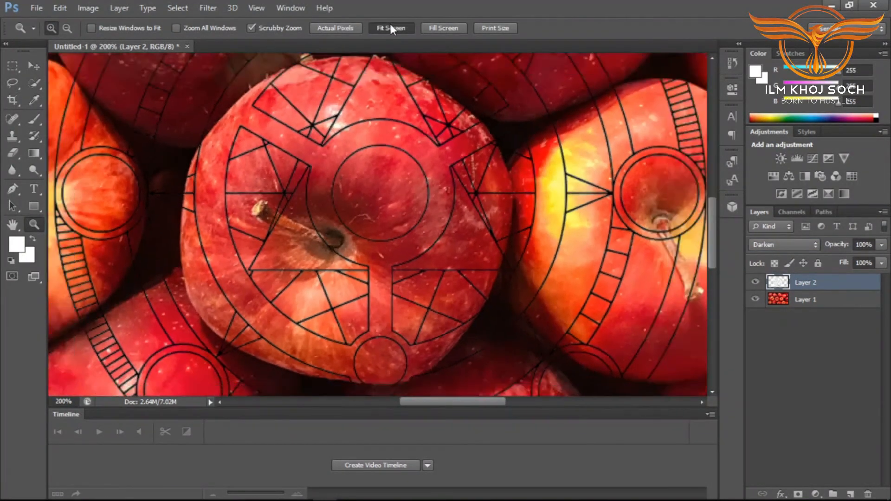
{"action": "left_click", "coordinate": [391, 28]}
- Switch Layer 2 back to the Dissolve blend mode and lower its opacity to 58%
{"action": "left_click", "coordinate": [764, 244]}
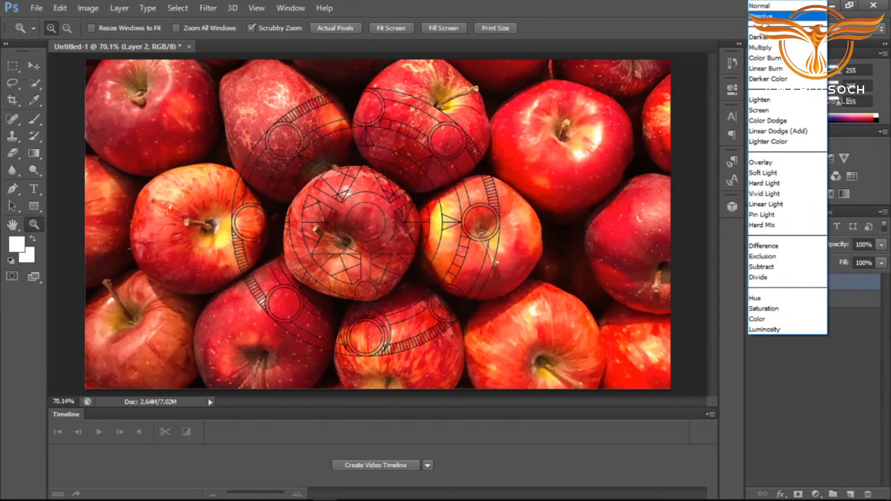
{"action": "left_click", "coordinate": [764, 16]}
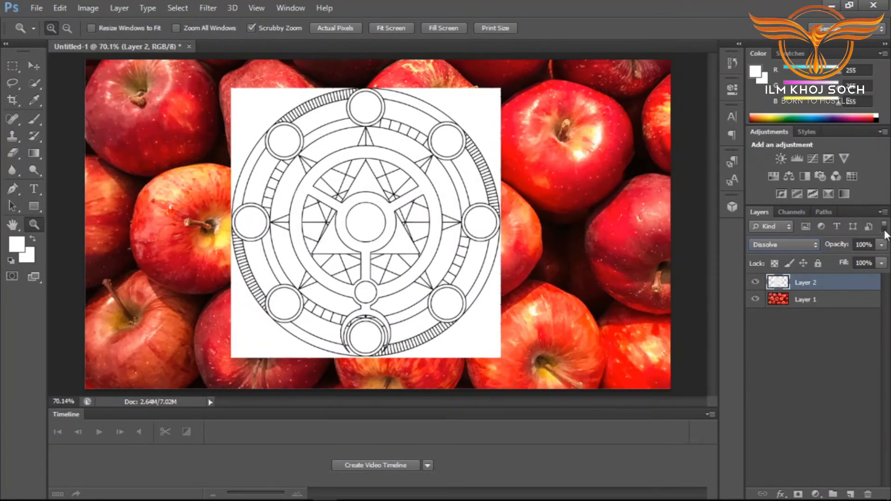
{"action": "left_click", "coordinate": [881, 246]}
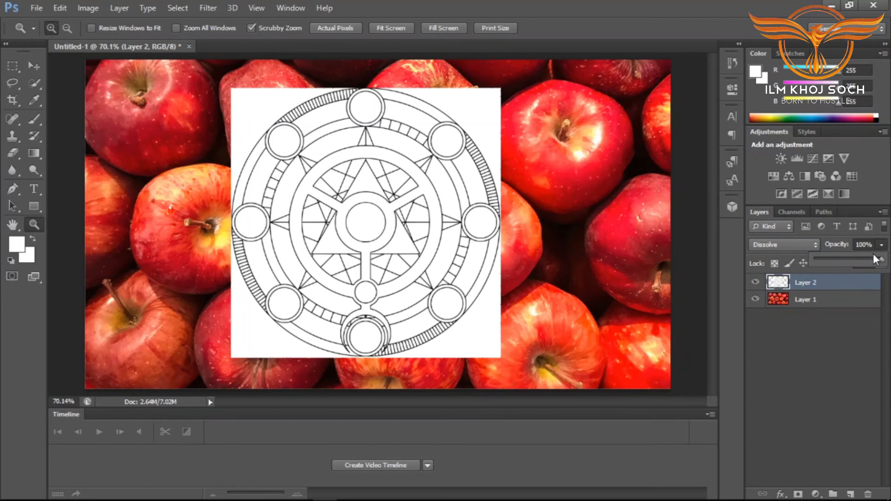
{"action": "left_click_drag", "start_coordinate": [873, 260], "coordinate": [854, 260]}
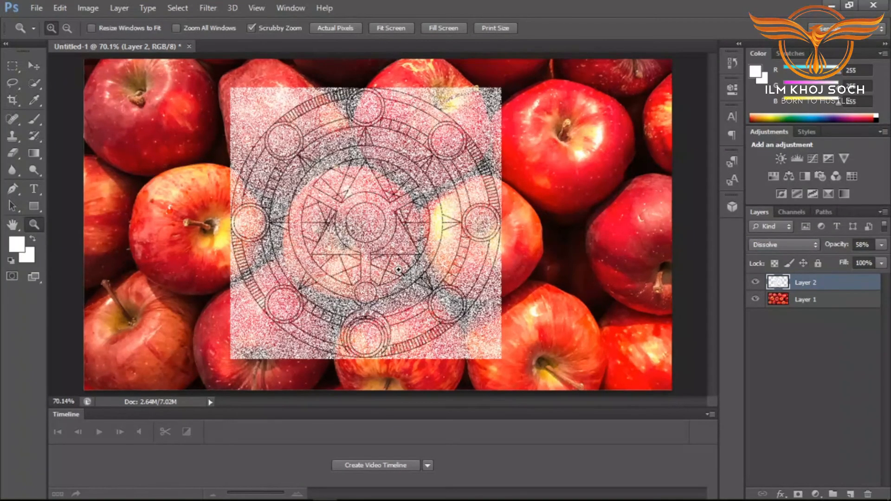
- Examine the pixel grain of the dissolved pattern layer at 800% magnification
{"action": "left_click", "coordinate": [398, 270]}
{"action": "left_click", "coordinate": [398, 269]}
{"action": "left_click", "coordinate": [398, 270]}
{"action": "left_click", "coordinate": [398, 270]}
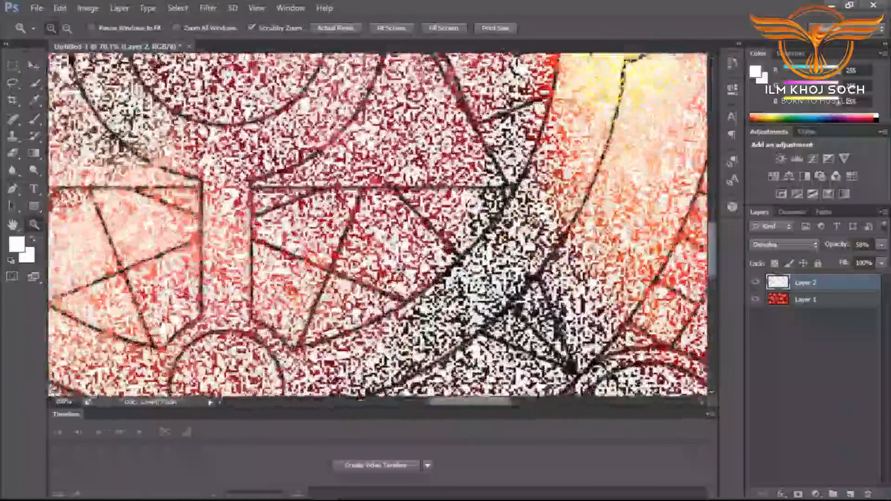
{"action": "left_click", "coordinate": [399, 270]}
{"action": "left_click", "coordinate": [398, 270]}
{"action": "left_click", "coordinate": [398, 269]}
{"action": "left_click", "coordinate": [399, 269]}
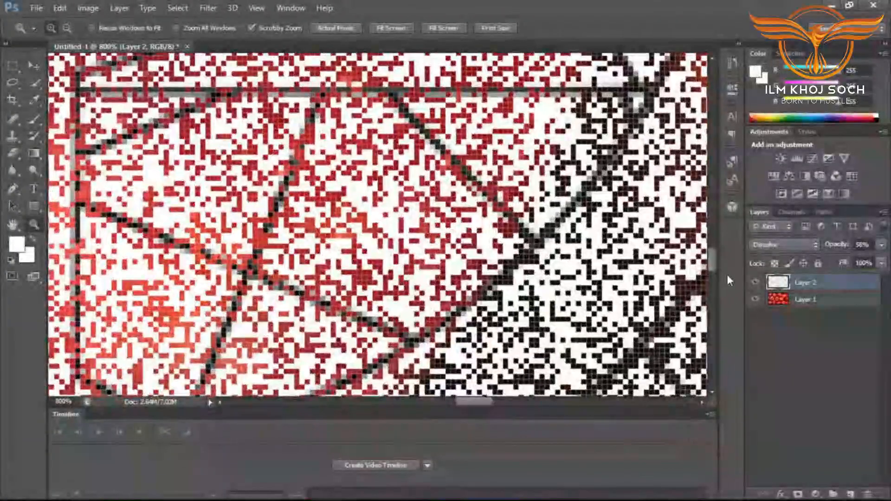
- Restore Layer 2's opacity to 100% and fit the whole image in view
{"action": "left_click", "coordinate": [880, 245]}
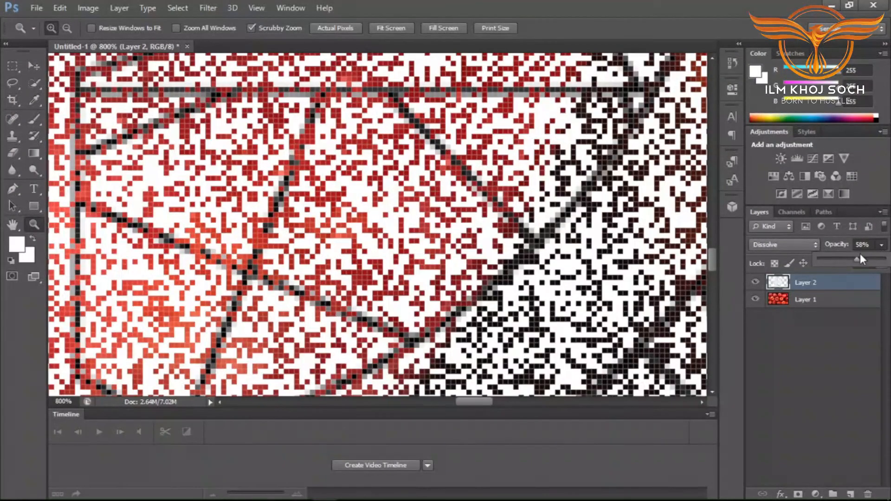
{"action": "left_click_drag", "start_coordinate": [839, 260], "coordinate": [890, 260]}
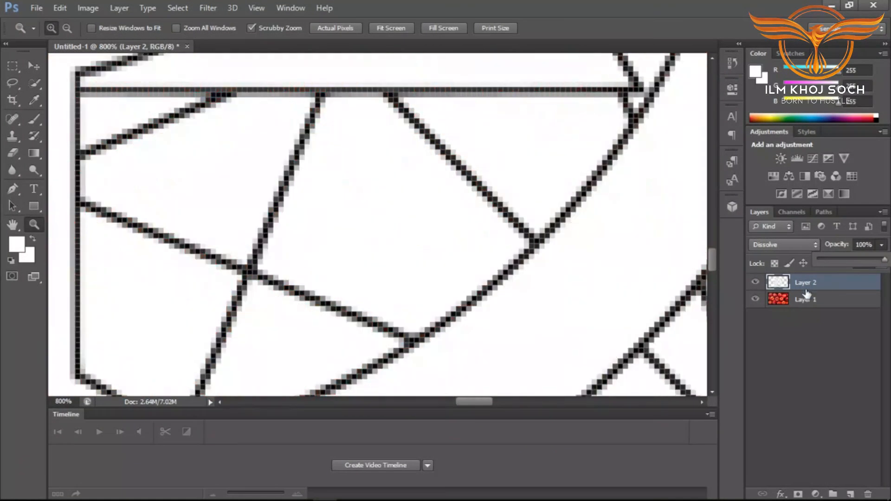
{"action": "left_click", "coordinate": [390, 28]}
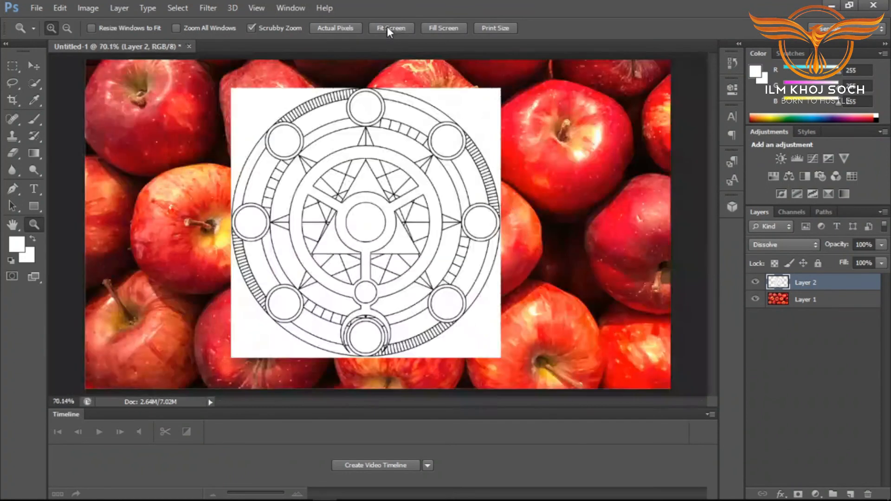
- Set Layer 2's blend mode to Multiply and inspect the pattern over the apples at 200%
{"action": "left_click", "coordinate": [785, 243]}
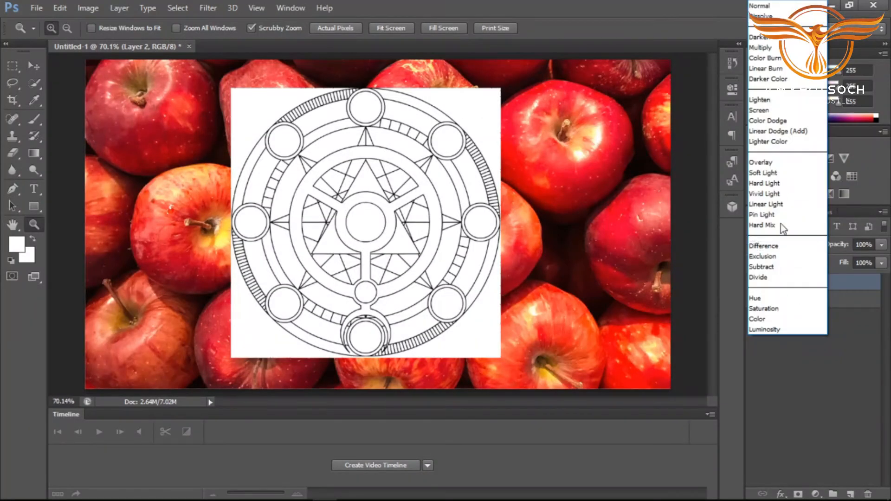
{"action": "left_click", "coordinate": [775, 50]}
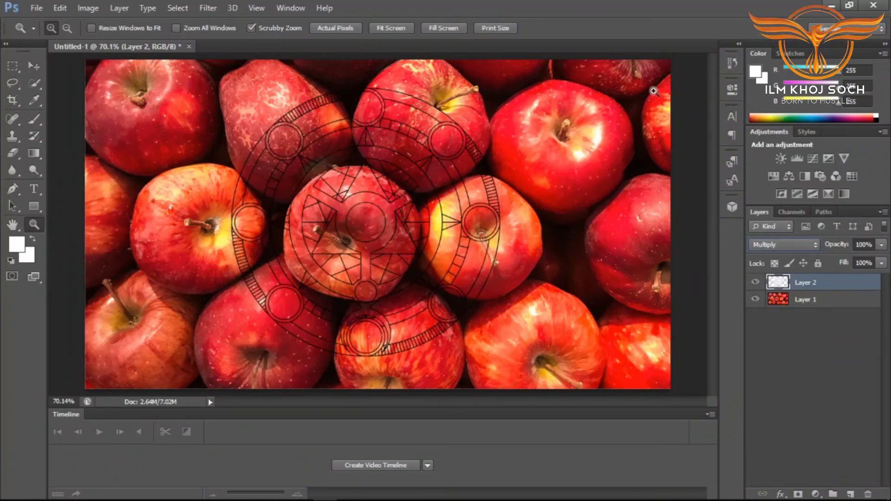
{"action": "left_click", "coordinate": [461, 179]}
{"action": "left_click", "coordinate": [461, 180]}
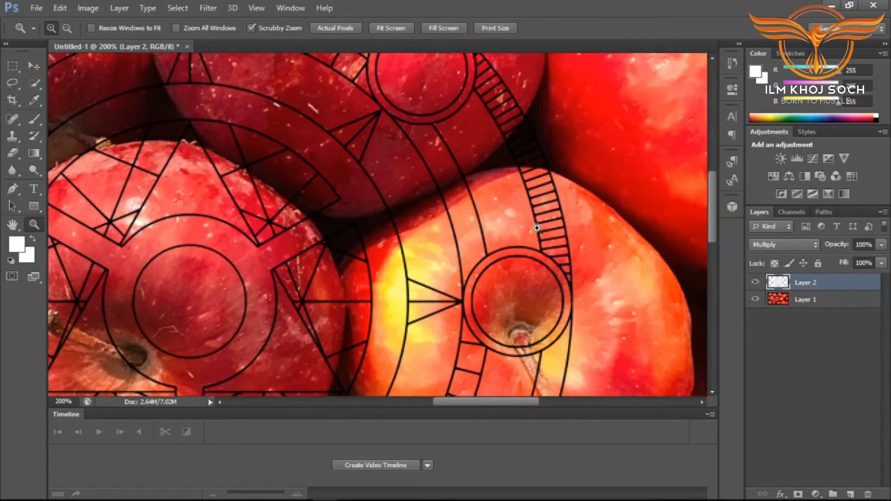
{"action": "left_click", "coordinate": [480, 232]}
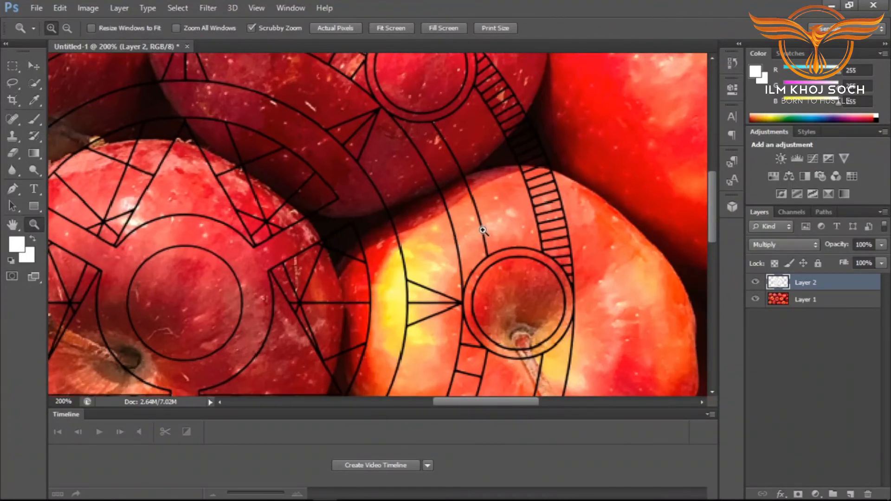
{"action": "left_click", "coordinate": [406, 29]}
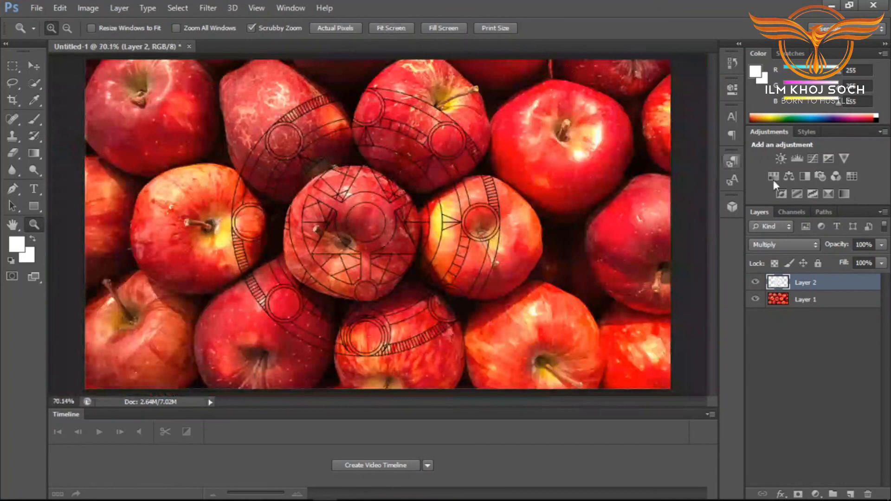
- Try Color Burn on Layer 2, switch its blend mode to Lighten, and inspect the pattern lines up close
{"action": "left_click", "coordinate": [777, 245]}
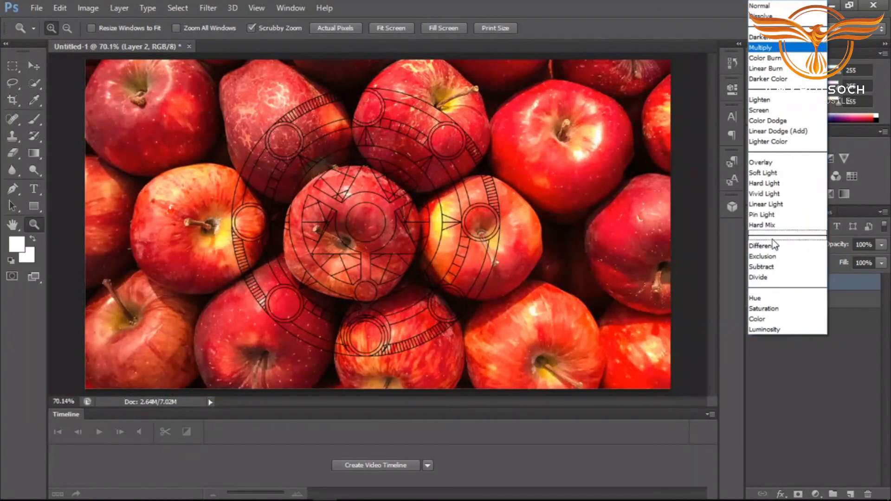
{"action": "left_click", "coordinate": [784, 59]}
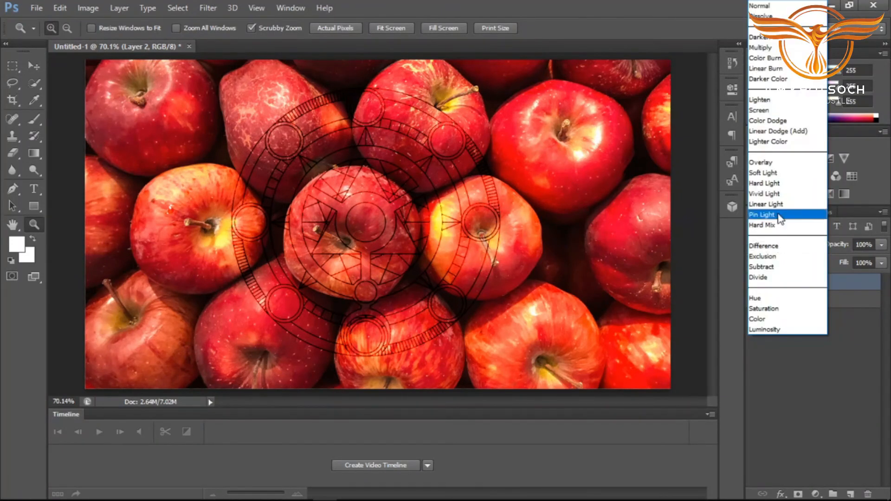
{"action": "left_click", "coordinate": [780, 100]}
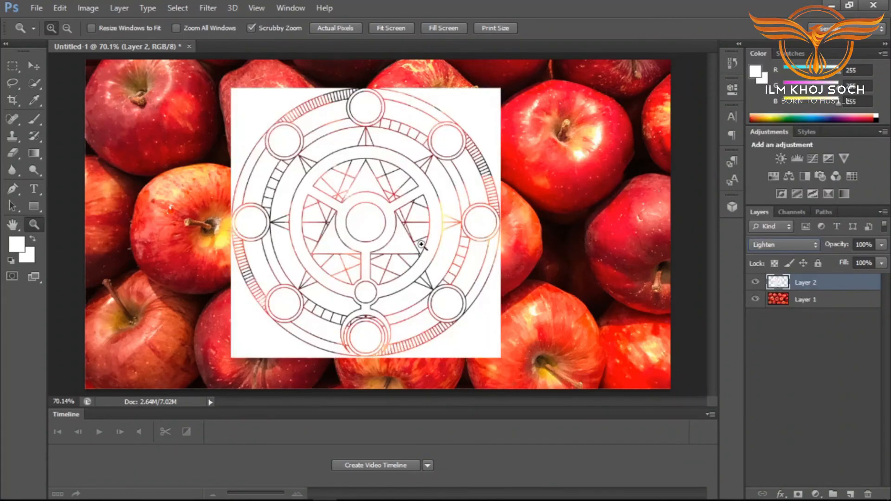
{"action": "left_click_drag", "start_coordinate": [379, 139], "coordinate": [378, 137]}
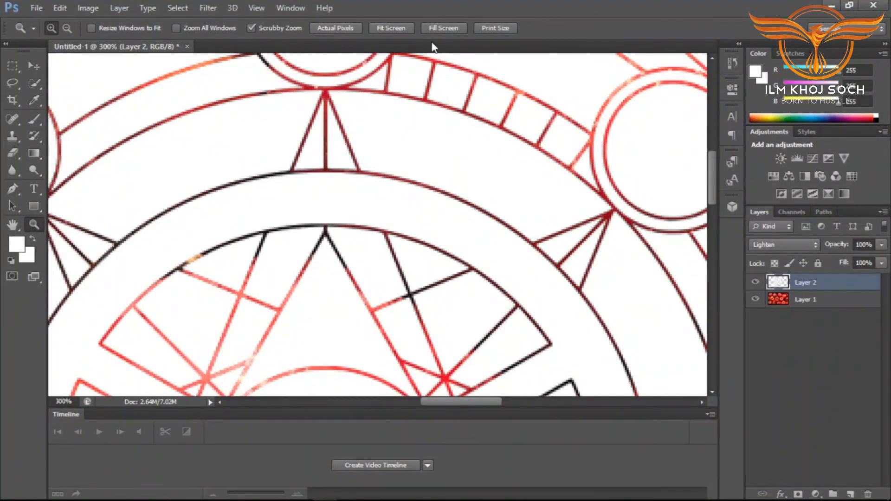
{"action": "left_click", "coordinate": [394, 27]}
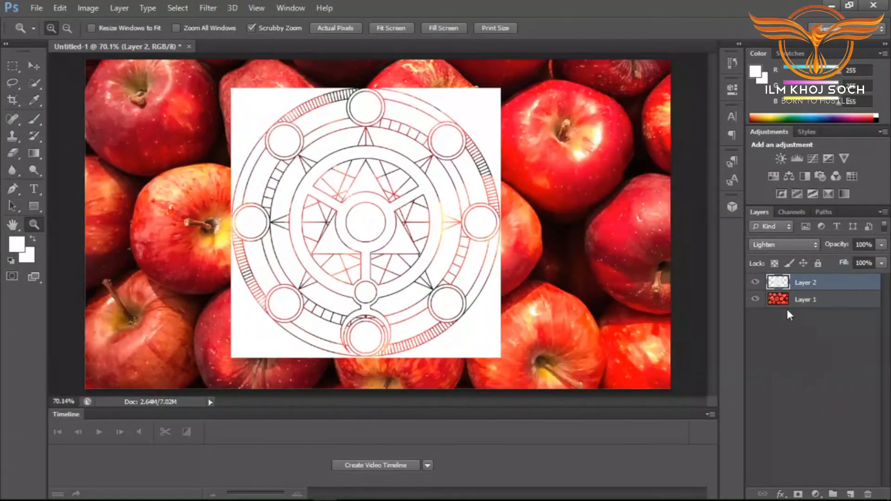
- Set Layer 2's blend mode to Screen
{"action": "left_click", "coordinate": [776, 246]}
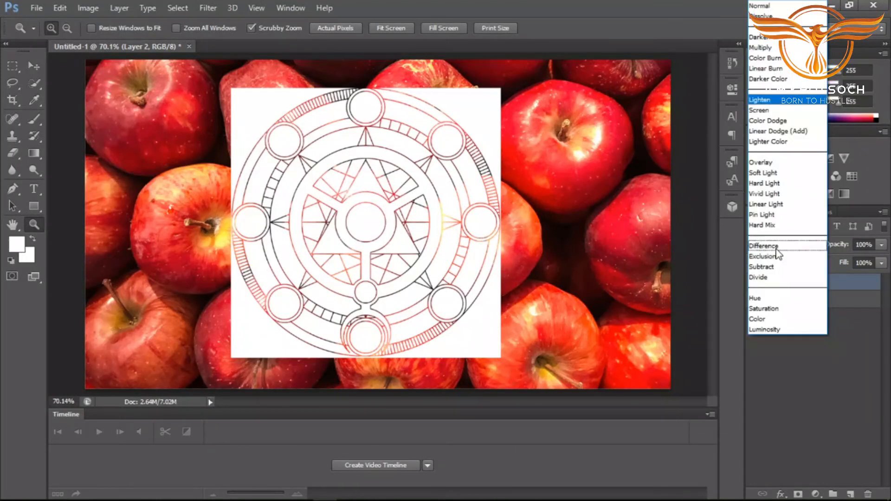
{"action": "left_click", "coordinate": [777, 113]}
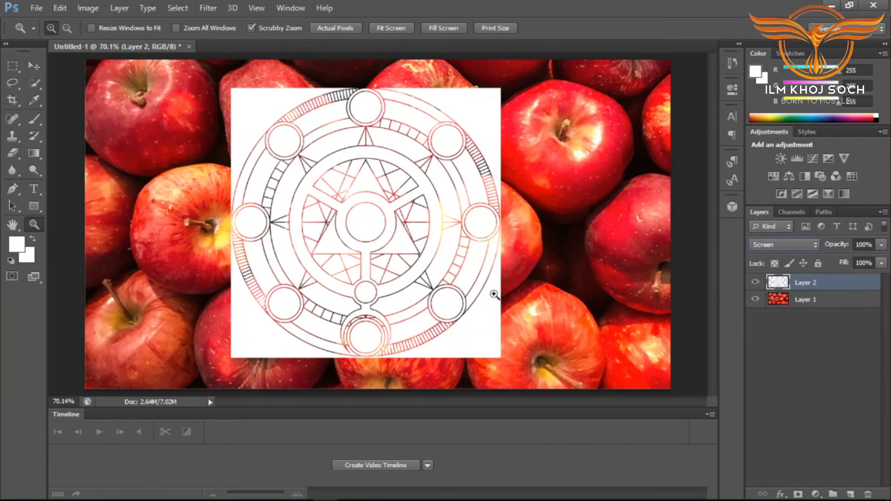
- Try the Color Dodge and Overlay blend modes on Layer 2, inspecting the Overlay result over the apples at 200%
{"action": "left_click", "coordinate": [781, 244]}
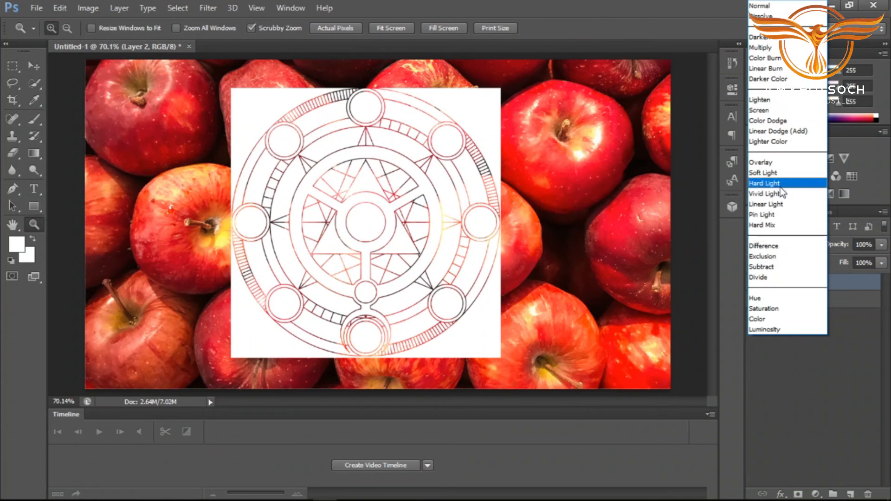
{"action": "left_click", "coordinate": [775, 123]}
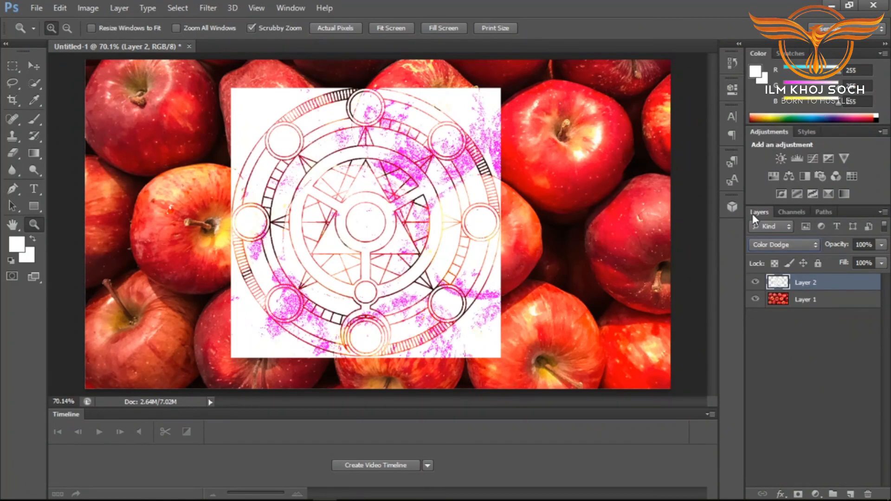
{"action": "left_click", "coordinate": [783, 249]}
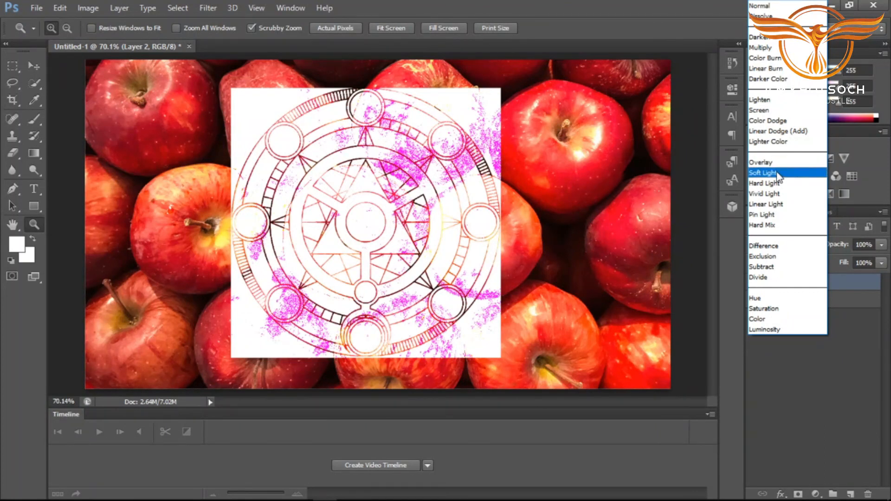
{"action": "left_click", "coordinate": [771, 163]}
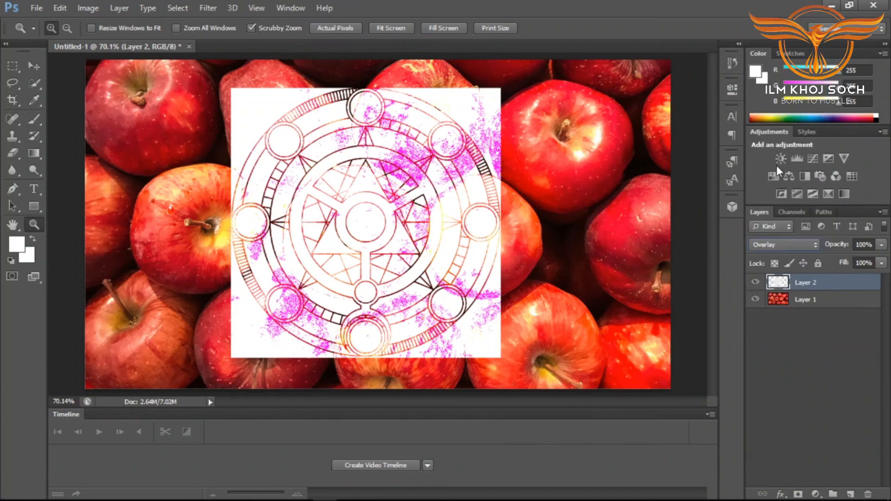
{"action": "left_click_drag", "start_coordinate": [375, 211], "coordinate": [577, 183]}
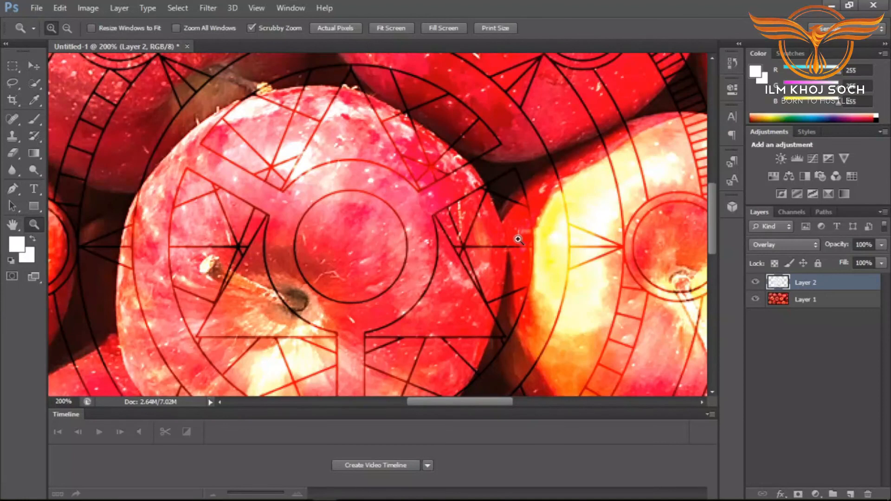
{"action": "left_click", "coordinate": [407, 28]}
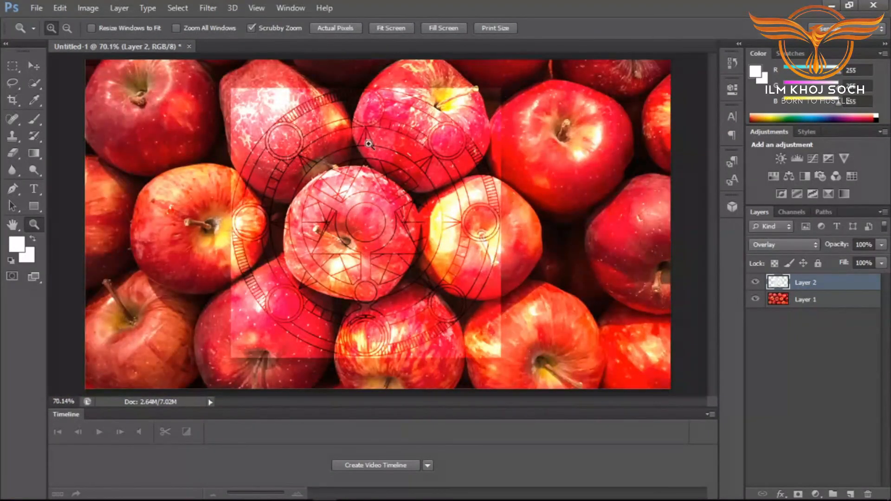
- Try Soft Light and Hard Light on the pattern layer, and set its blend mode to Difference
{"action": "left_click", "coordinate": [774, 243]}
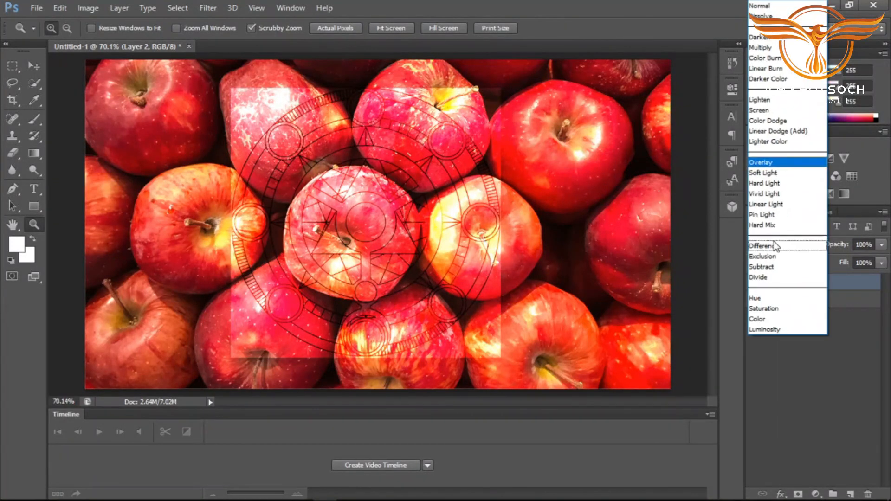
{"action": "left_click", "coordinate": [776, 175]}
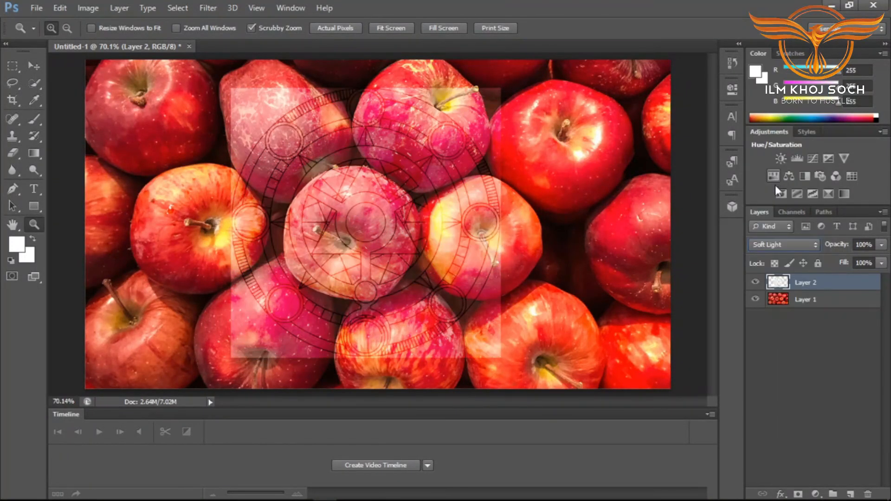
{"action": "left_click", "coordinate": [792, 243]}
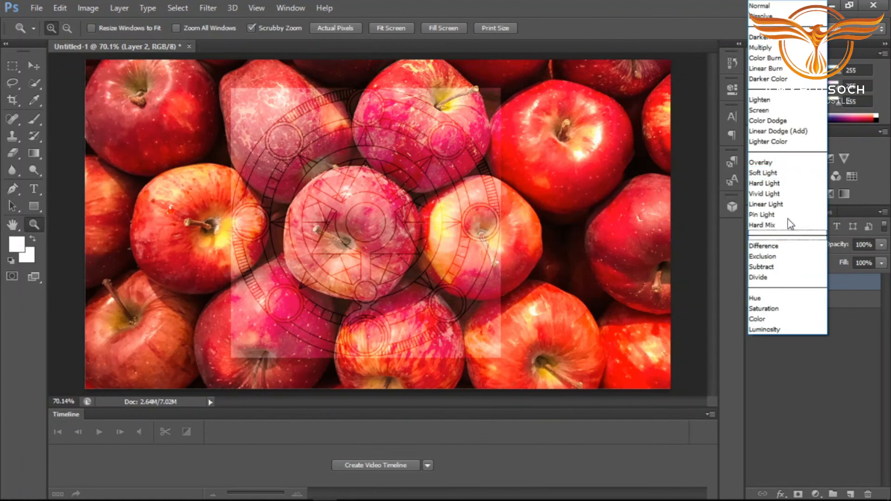
{"action": "left_click", "coordinate": [784, 184]}
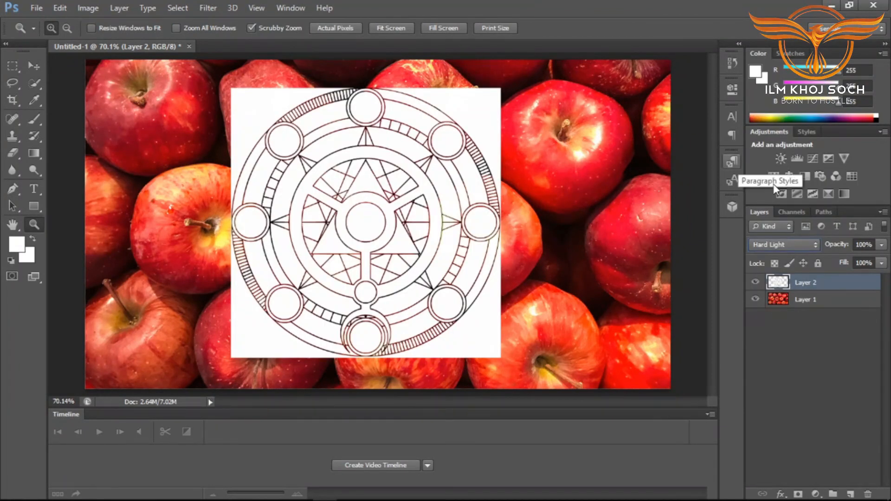
{"action": "left_click", "coordinate": [787, 246]}
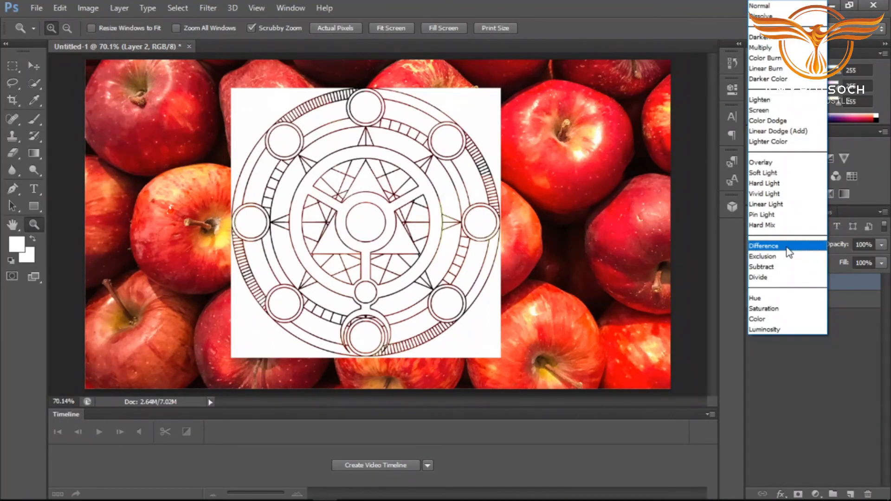
{"action": "left_click", "coordinate": [789, 252]}
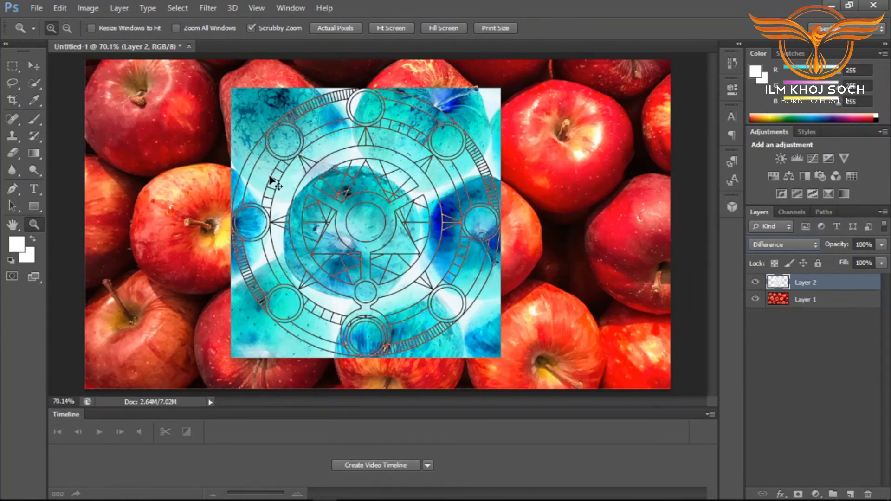
- Open the blue sea photo, copy it into the apples document as a new top layer, and close the source photo
{"action": "key", "text": "ctrl+o"}
{"action": "left_click", "coordinate": [115, 123]}
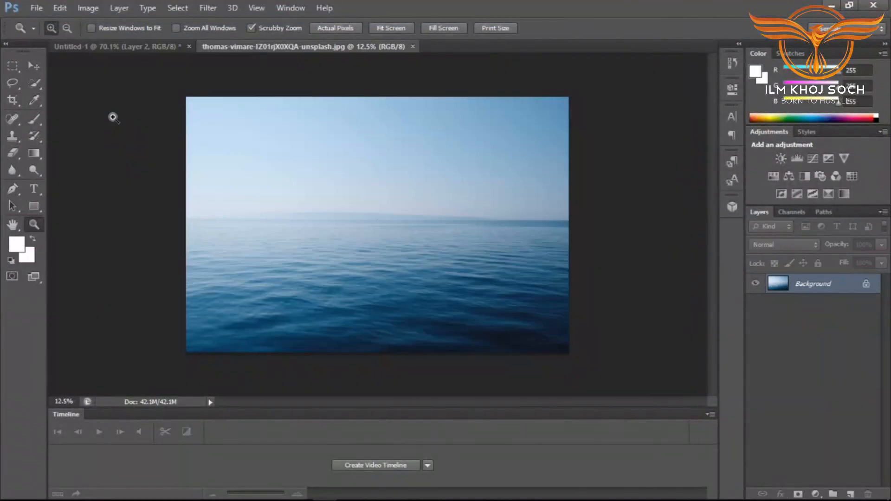
{"action": "left_click_drag", "start_coordinate": [358, 47], "coordinate": [281, 154]}
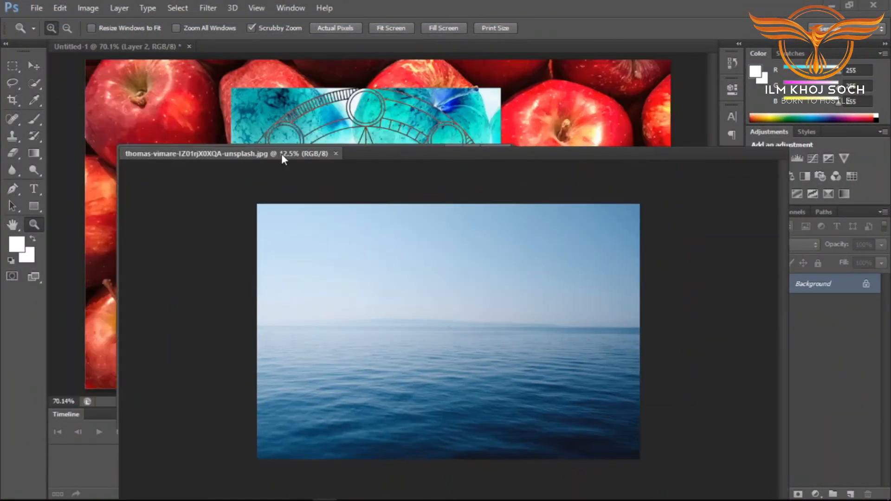
{"action": "left_click_drag", "start_coordinate": [820, 283], "coordinate": [637, 242]}
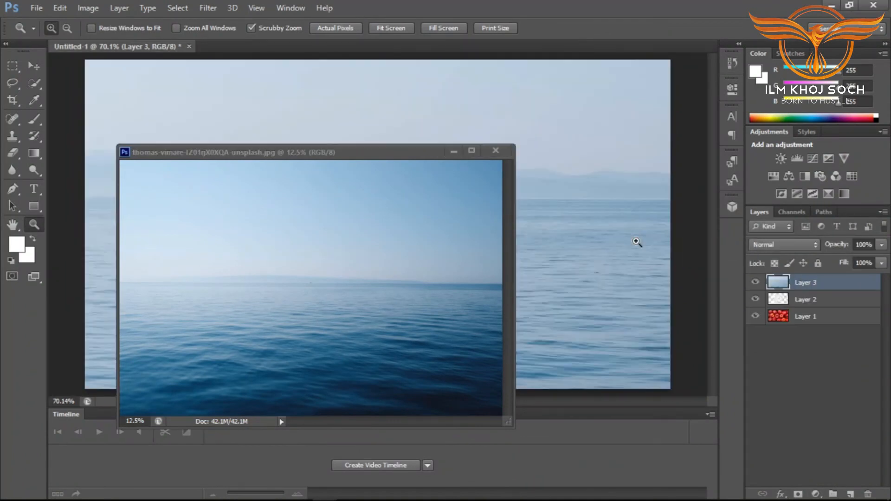
{"action": "left_click", "coordinate": [496, 150]}
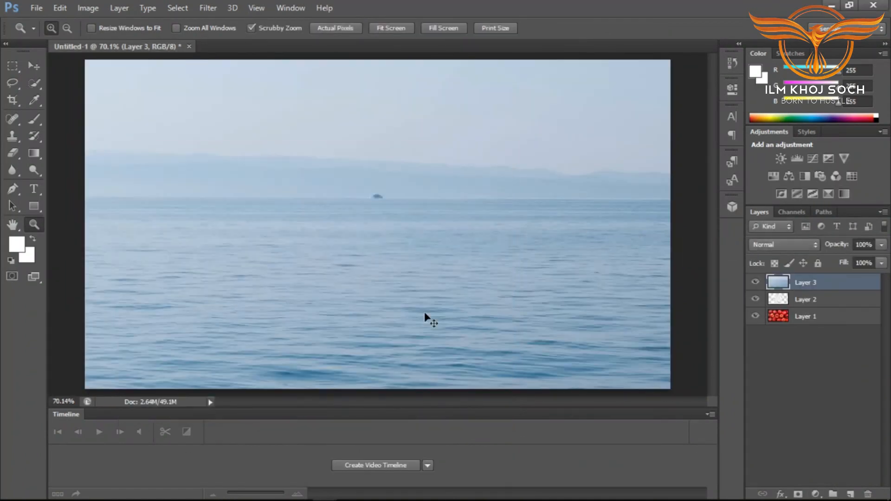
{"action": "key", "text": "ctrl+t"}
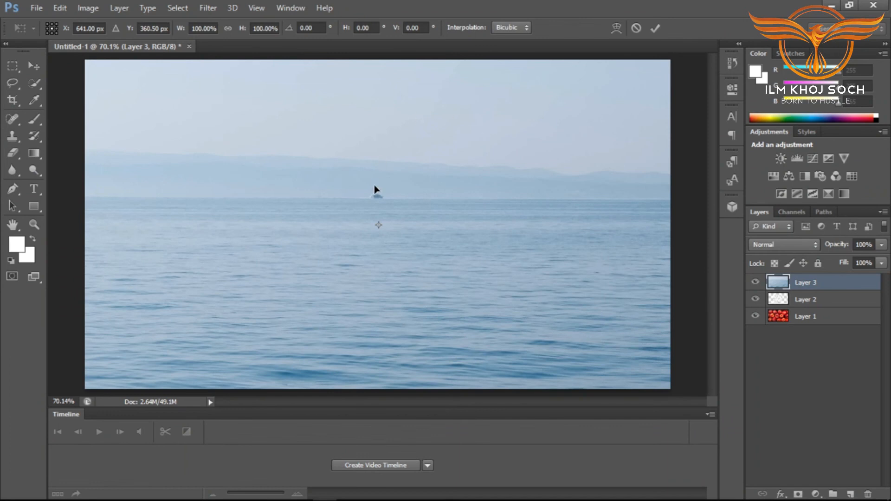
{"action": "left_click", "coordinate": [634, 31]}
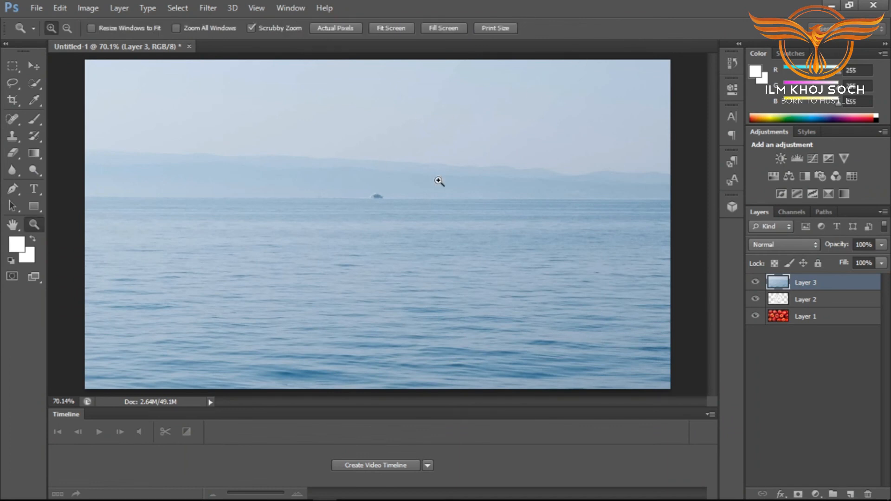
{"action": "left_click", "coordinate": [425, 194], "text": "alt"}
{"action": "left_click", "coordinate": [424, 195], "text": "alt"}
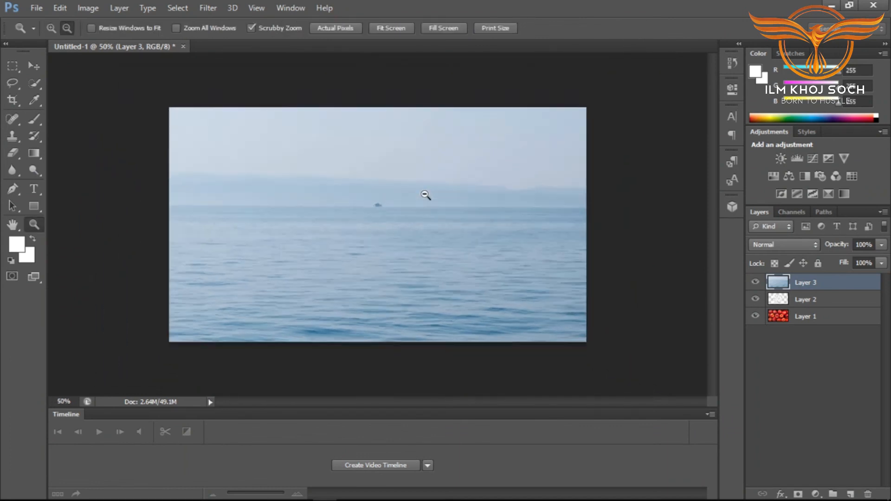
{"action": "left_click", "coordinate": [425, 194], "text": "alt"}
{"action": "left_click", "coordinate": [424, 194], "text": "alt"}
{"action": "key", "text": "ctrl+t"}
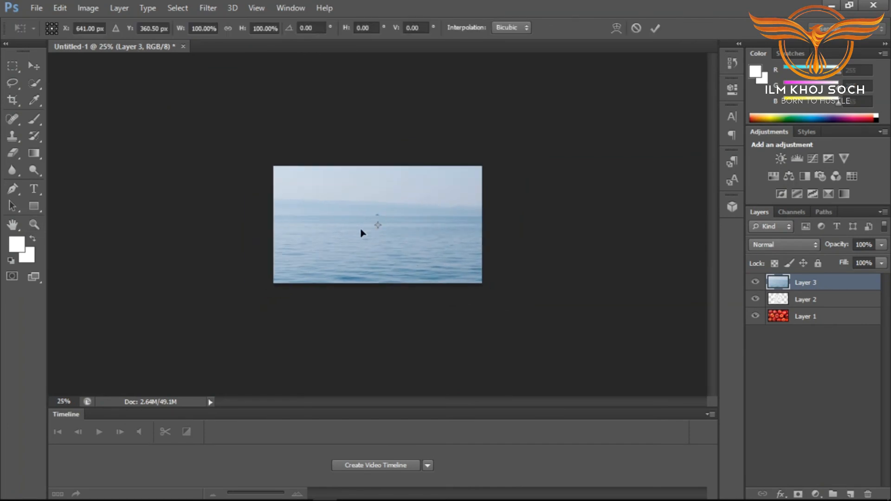
{"action": "left_click", "coordinate": [635, 29]}
- Scale the oversized sea photo on Layer 3 down to about three fifths of the canvas width and fit the image in view
{"action": "left_click", "coordinate": [431, 217], "text": "alt"}
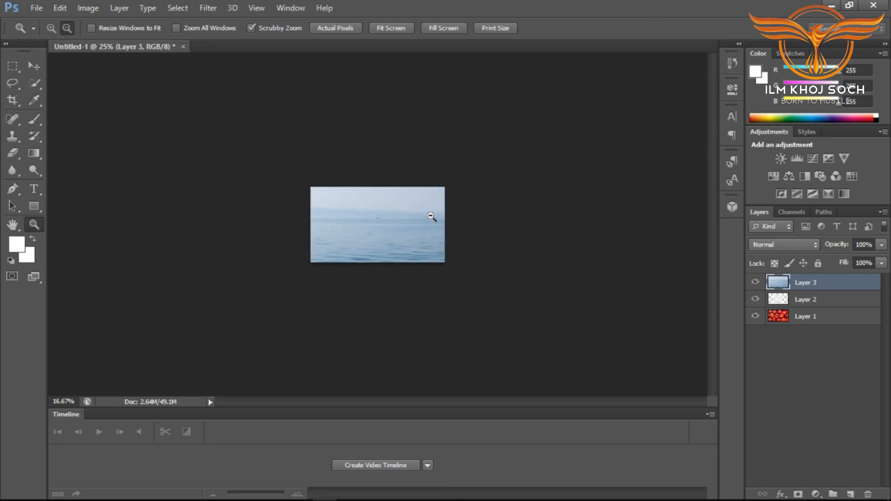
{"action": "left_click", "coordinate": [430, 215], "text": "alt"}
{"action": "left_click", "coordinate": [430, 215], "text": "alt"}
{"action": "left_click", "coordinate": [431, 215], "text": "alt"}
{"action": "left_click", "coordinate": [430, 213], "text": "alt"}
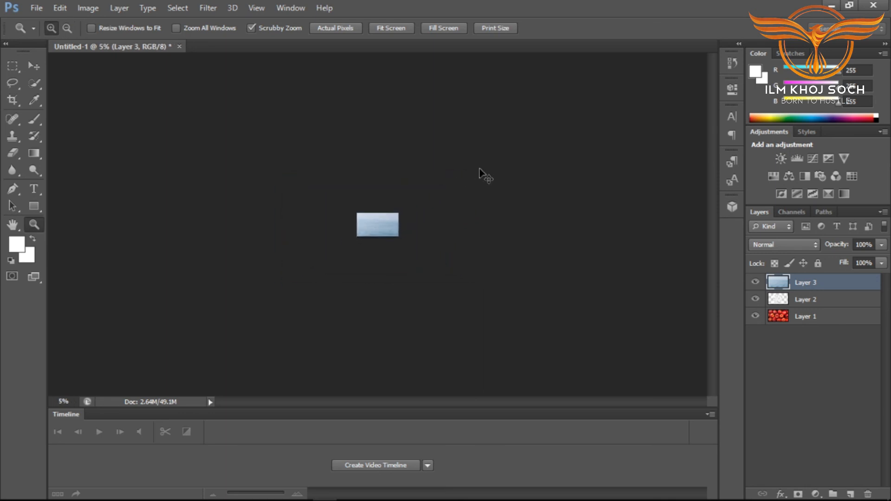
{"action": "key", "text": "ctrl+t"}
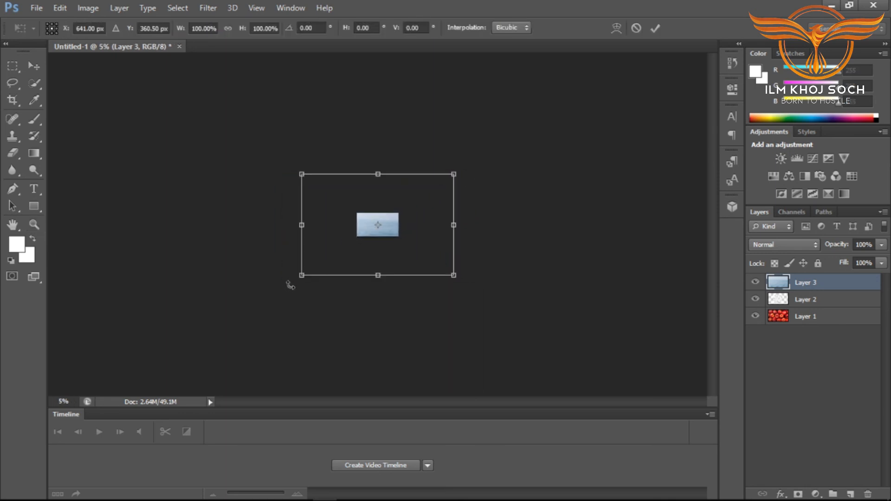
{"action": "left_click_drag", "start_coordinate": [302, 276], "coordinate": [356, 239]}
{"action": "left_click_drag", "start_coordinate": [455, 175], "coordinate": [384, 221]}
{"action": "left_click", "coordinate": [655, 28]}
{"action": "key", "text": "z"}
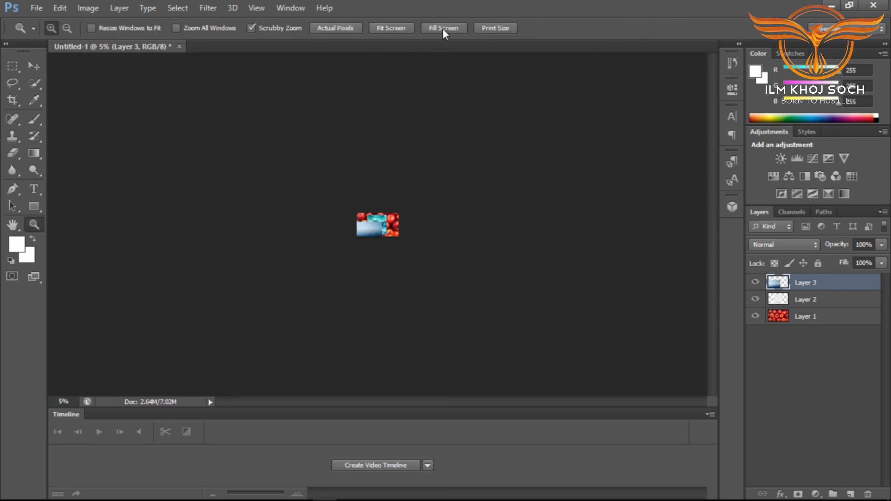
{"action": "left_click", "coordinate": [377, 29]}
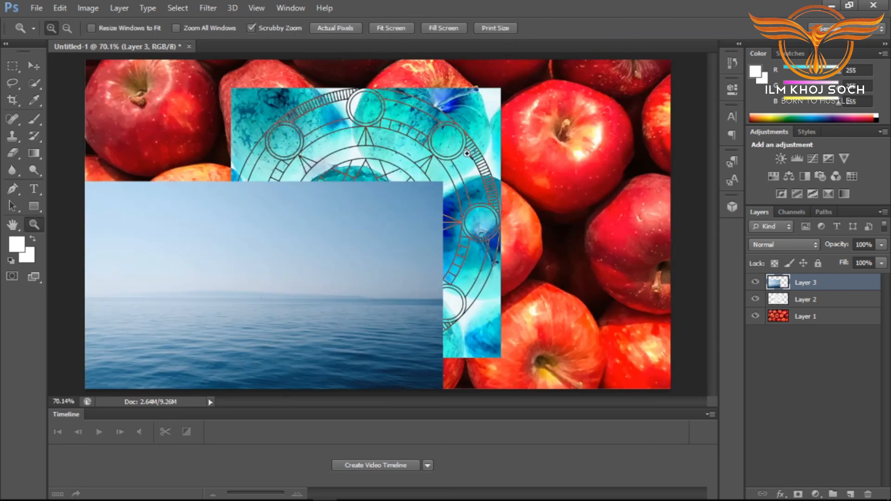
- Hide Layer 2 and move the sea photo to the middle of the canvas over the apples
{"action": "left_click", "coordinate": [755, 300]}
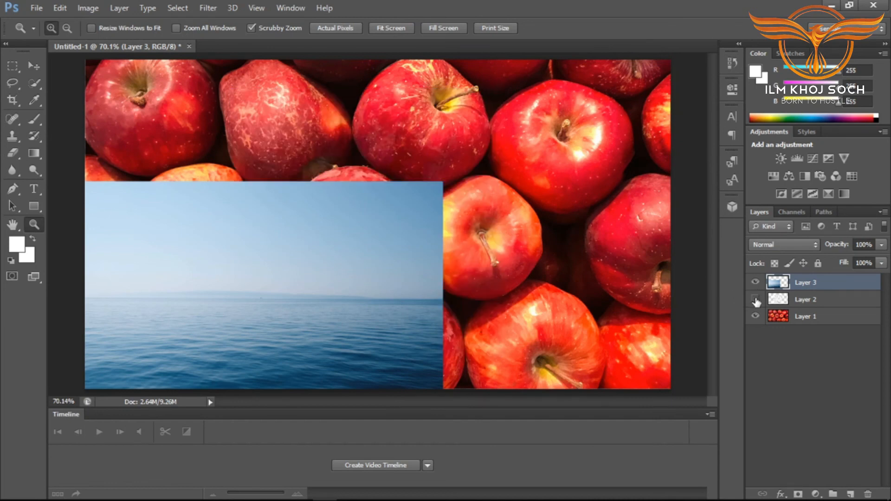
{"action": "left_click", "coordinate": [33, 65]}
{"action": "left_click_drag", "start_coordinate": [237, 231], "coordinate": [339, 132]}
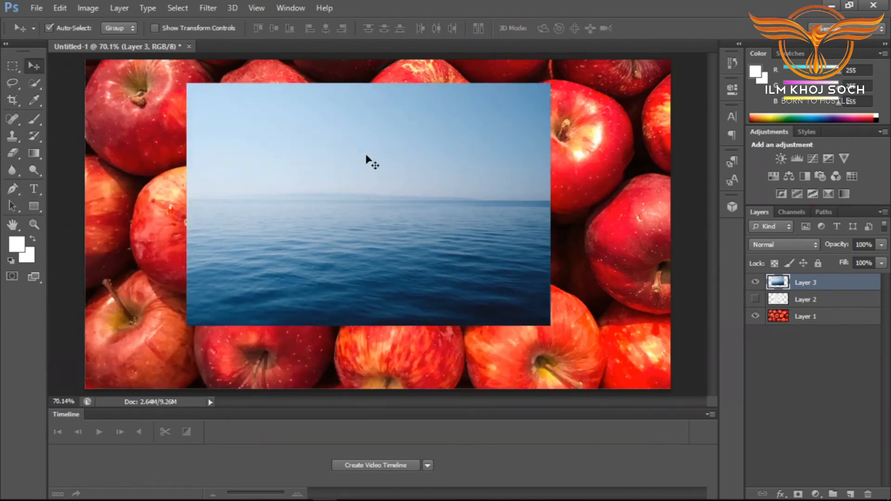
- Try the Difference and Exclusion blend modes on the sea photo in Layer 3
{"action": "left_click", "coordinate": [789, 245]}
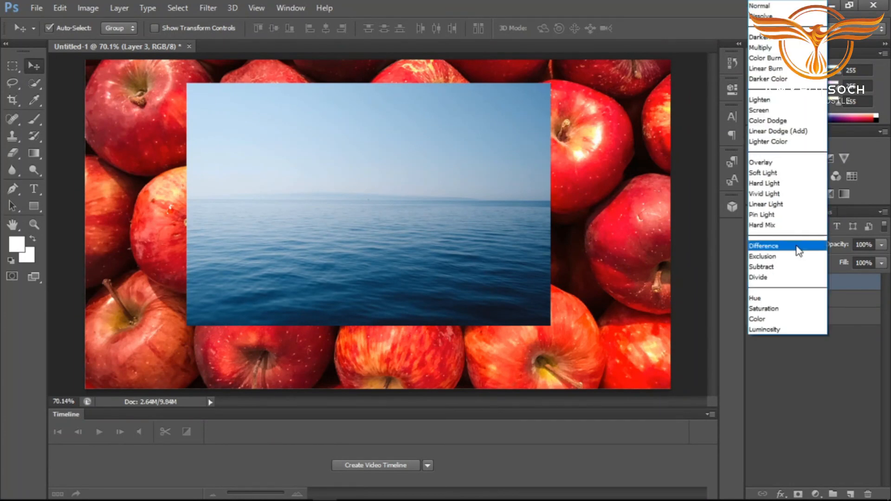
{"action": "left_click", "coordinate": [795, 246]}
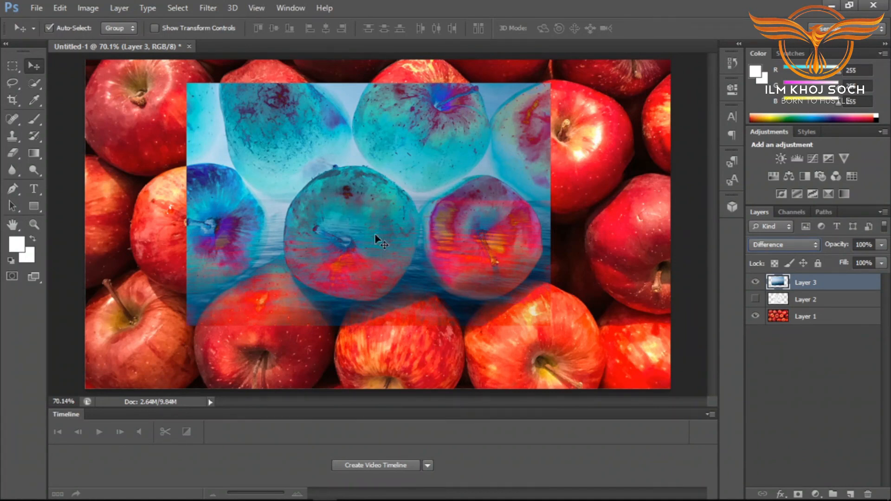
{"action": "left_click", "coordinate": [775, 245]}
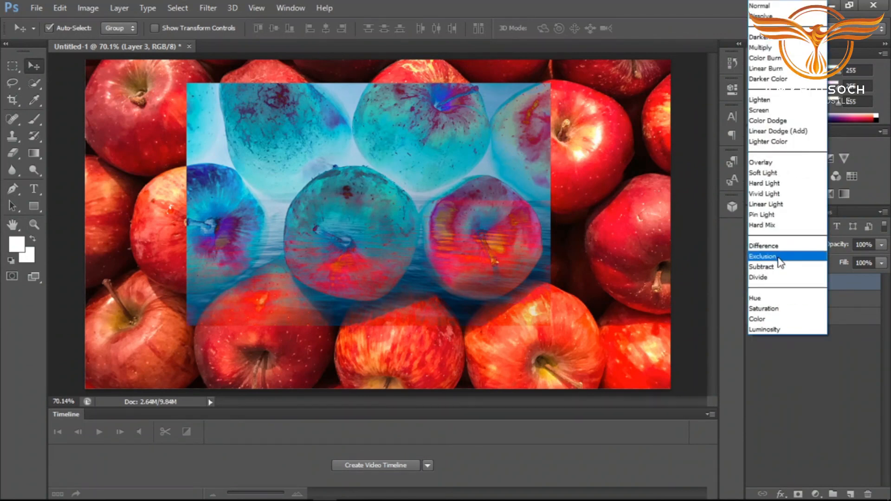
{"action": "left_click", "coordinate": [763, 256]}
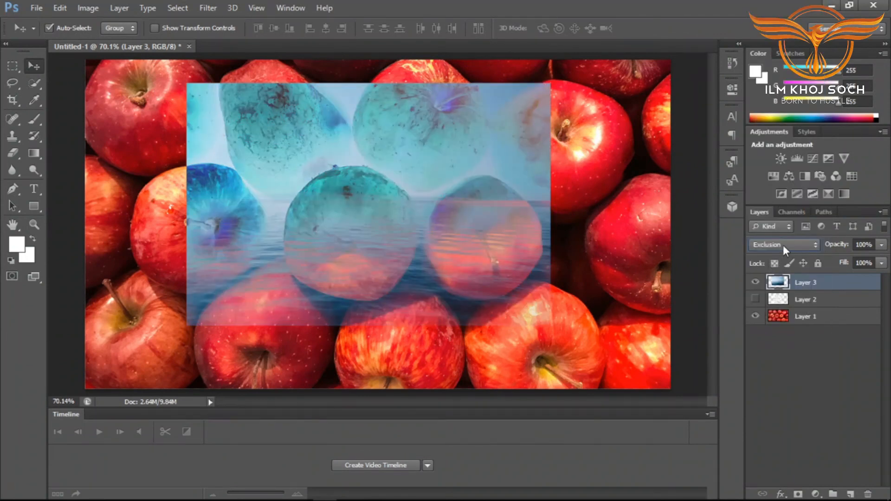
- Try the Subtract and Divide blend modes on the sea photo in Layer 3
{"action": "left_click", "coordinate": [783, 246]}
{"action": "left_click", "coordinate": [763, 267]}
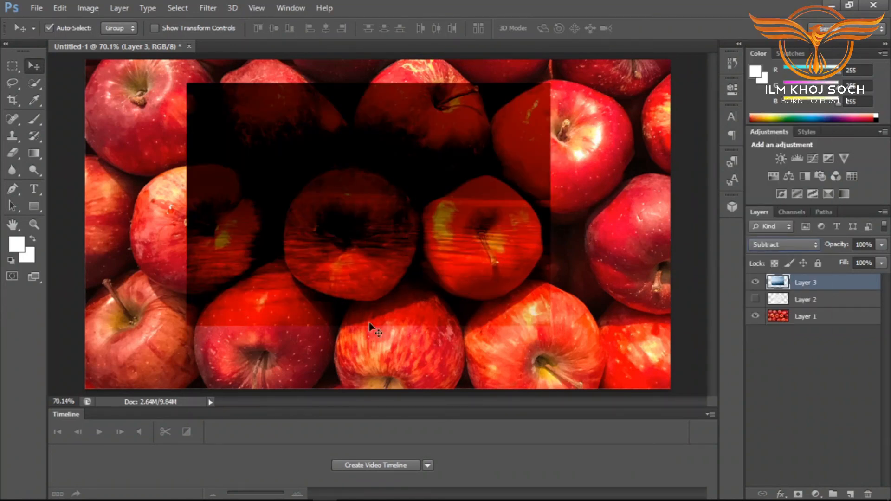
{"action": "left_click", "coordinate": [798, 242]}
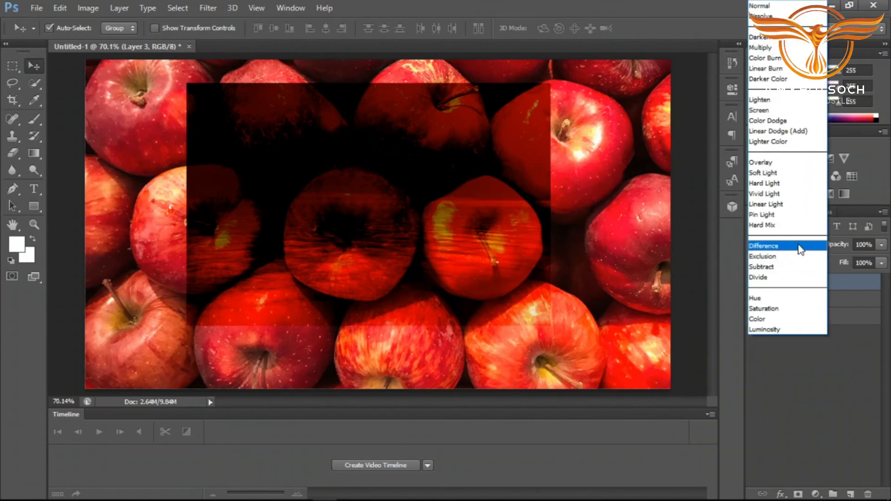
{"action": "left_click", "coordinate": [784, 278]}
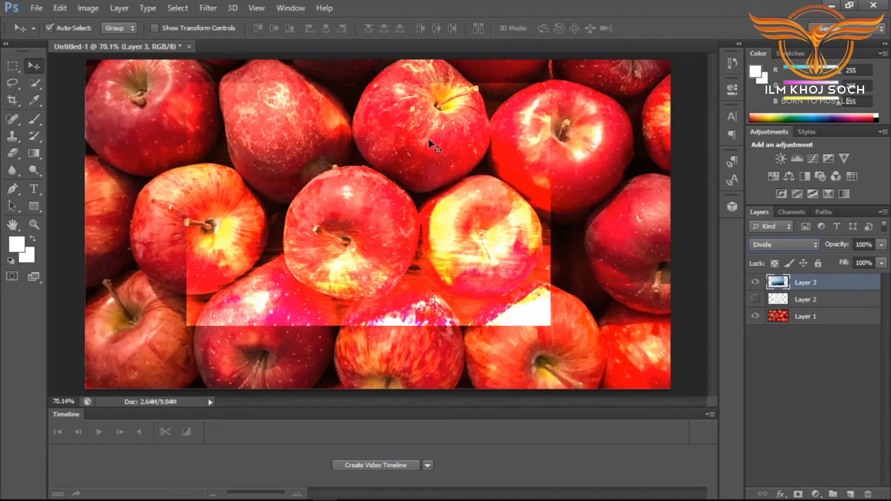
- Try the Hue and Saturation blend modes on the sea photo in Layer 3
{"action": "left_click", "coordinate": [778, 245]}
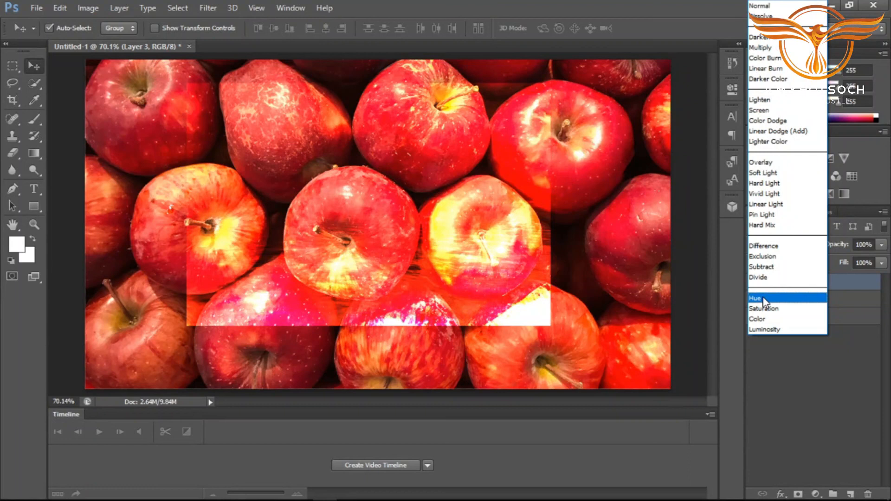
{"action": "left_click", "coordinate": [763, 300]}
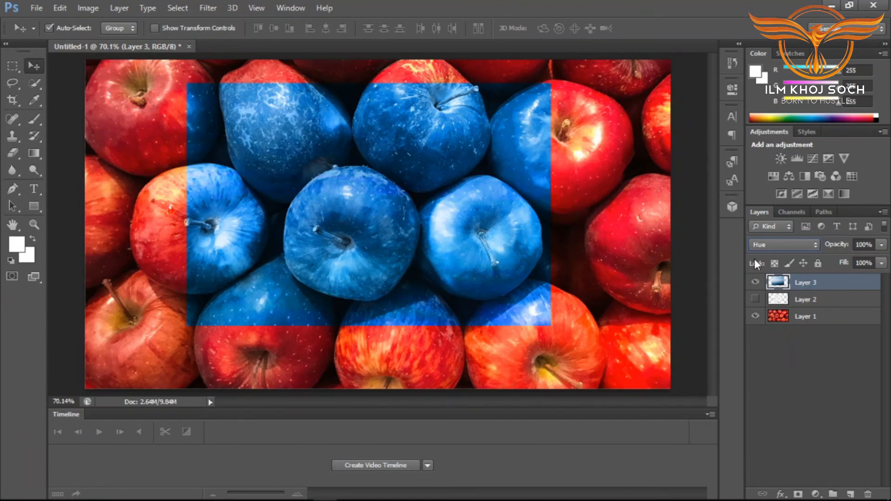
{"action": "left_click", "coordinate": [768, 244]}
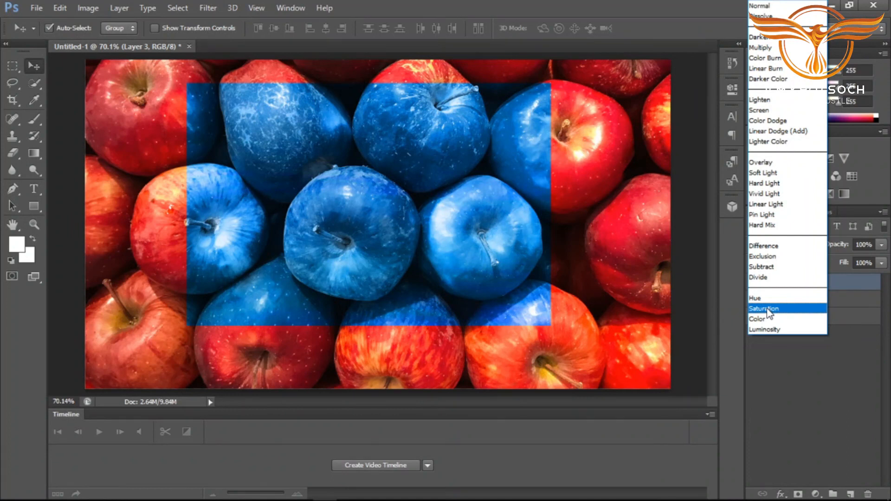
{"action": "left_click", "coordinate": [768, 309]}
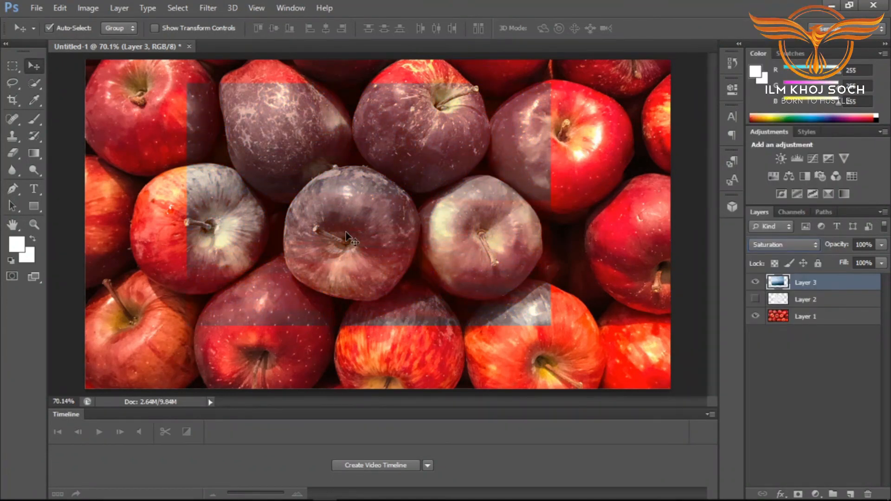
- Try the Color and Luminosity blend modes on the sea photo in Layer 3
{"action": "left_click", "coordinate": [808, 244]}
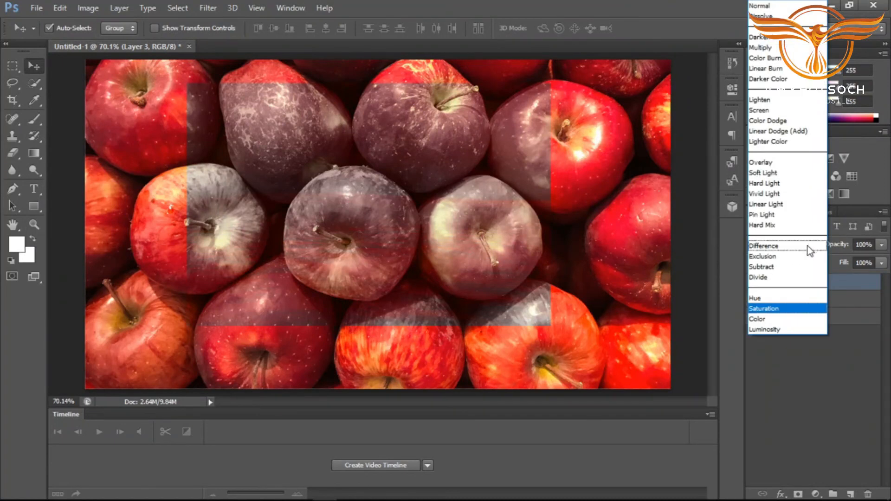
{"action": "left_click", "coordinate": [785, 319]}
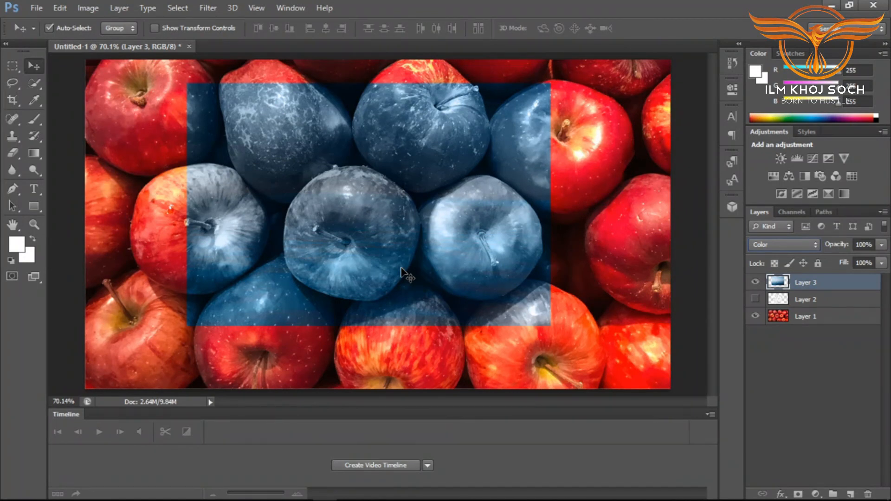
{"action": "left_click", "coordinate": [800, 241]}
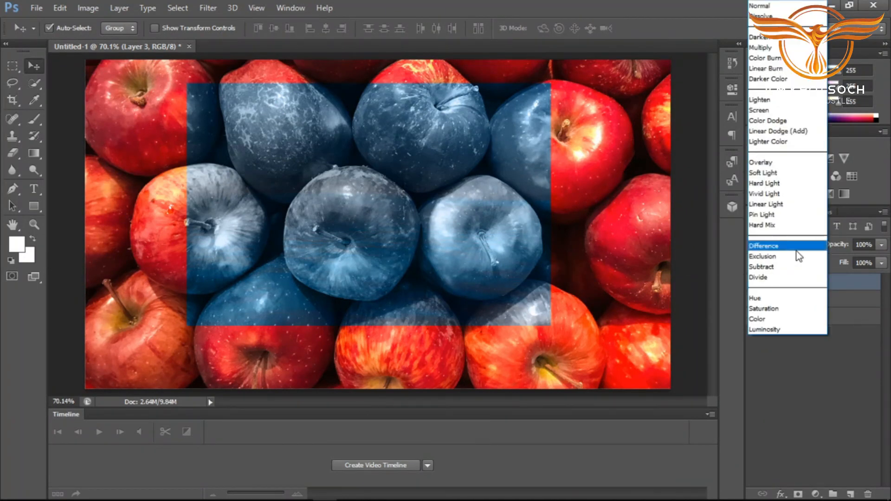
{"action": "left_click", "coordinate": [774, 330]}
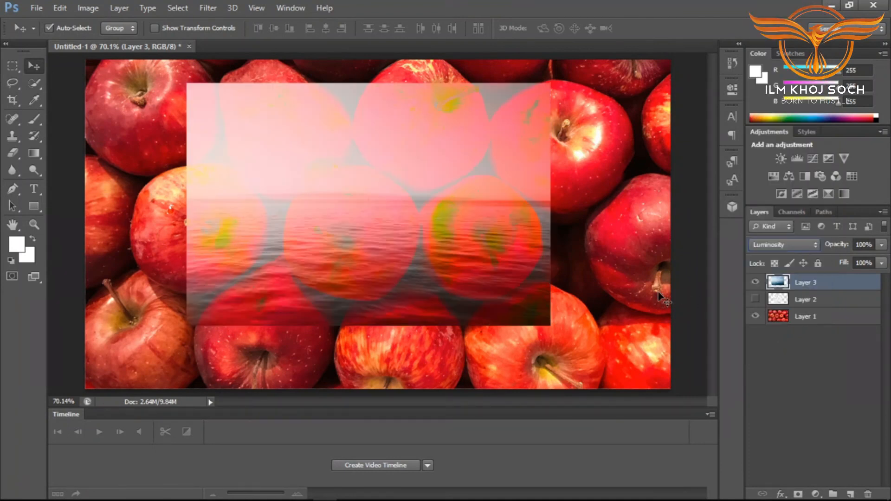
- Shift the sea photo slightly down and to the right over the apples, and return Layer 3 to the Normal blend mode
{"action": "left_click_drag", "start_coordinate": [378, 205], "coordinate": [397, 221]}
{"action": "left_click_drag", "start_coordinate": [390, 274], "coordinate": [403, 257]}
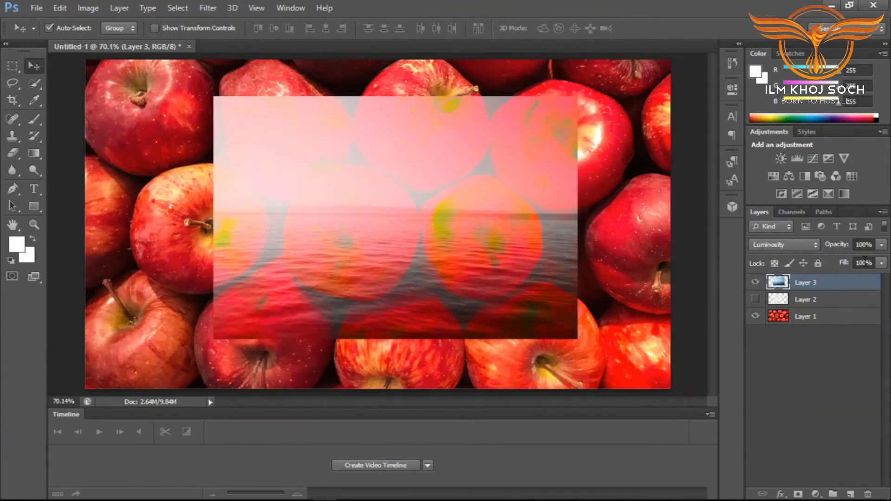
{"action": "left_click", "coordinate": [812, 246]}
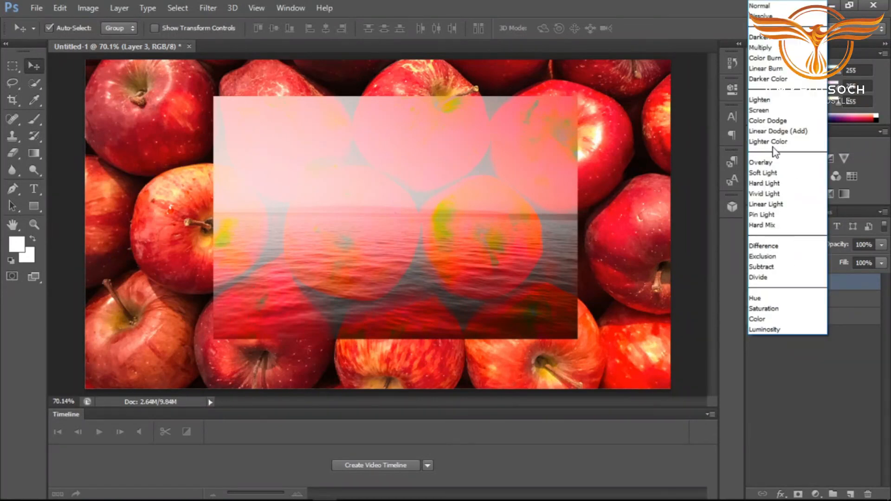
{"action": "left_click", "coordinate": [772, 7]}
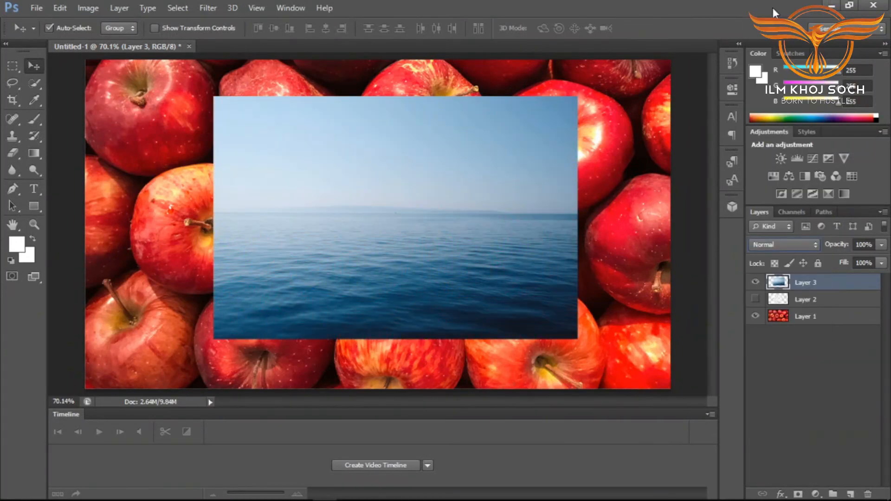
{"action": "left_click", "coordinate": [755, 300]}
{"action": "left_click", "coordinate": [755, 299]}
- Filter the layer list by Effect, and switch the filter back to Kind to list all layers
{"action": "left_click", "coordinate": [780, 226]}
{"action": "left_click", "coordinate": [781, 226]}
{"action": "left_click", "coordinate": [782, 227]}
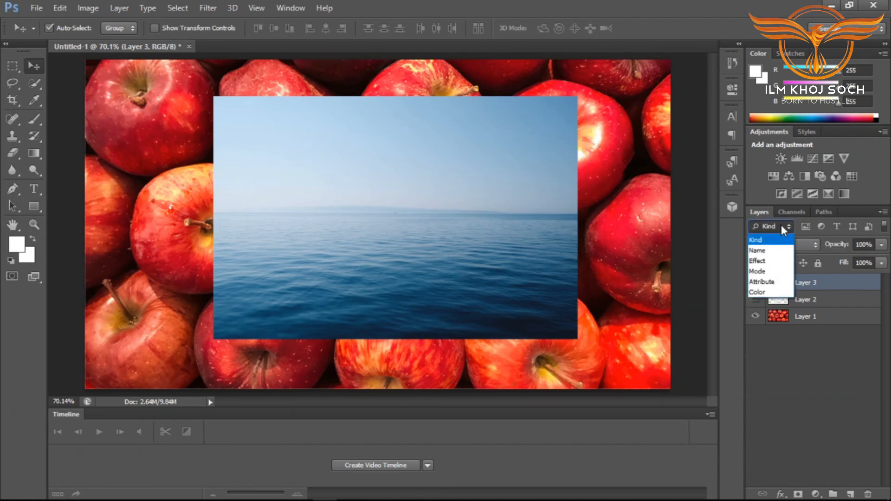
{"action": "left_click", "coordinate": [767, 261]}
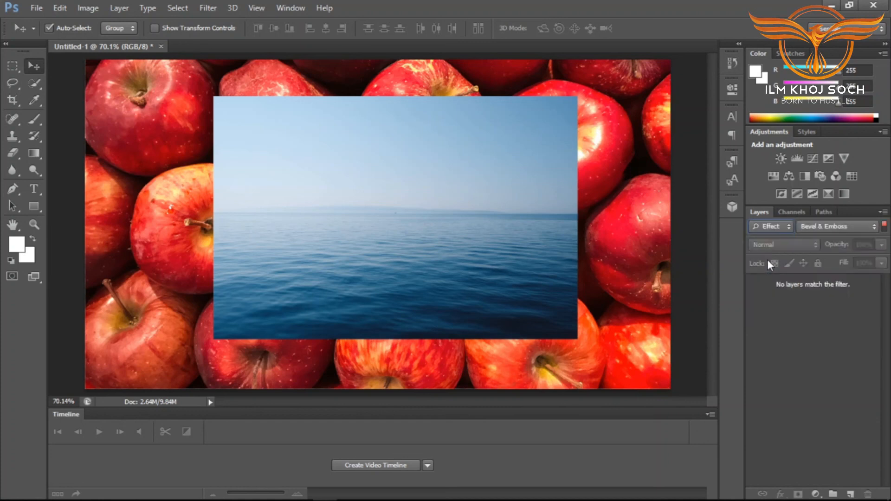
{"action": "left_click", "coordinate": [791, 227]}
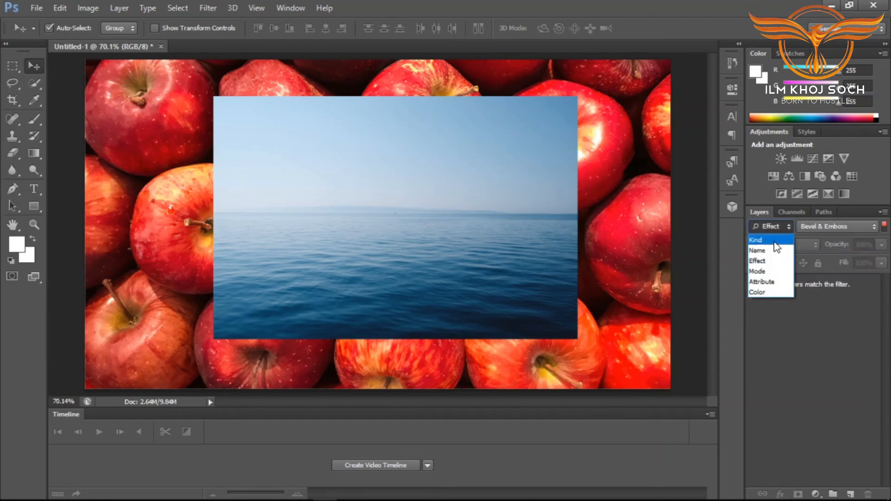
{"action": "left_click", "coordinate": [773, 244]}
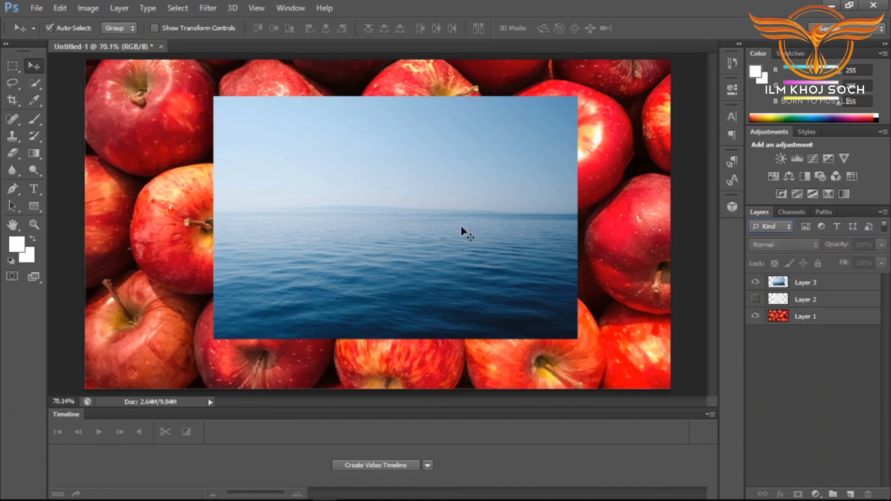
{"action": "left_click", "coordinate": [147, 9]}
{"action": "left_click", "coordinate": [305, 166]}
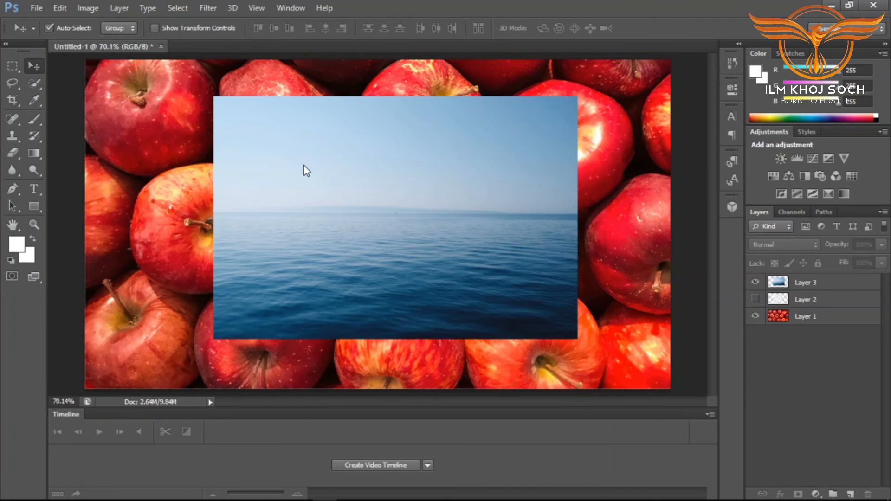